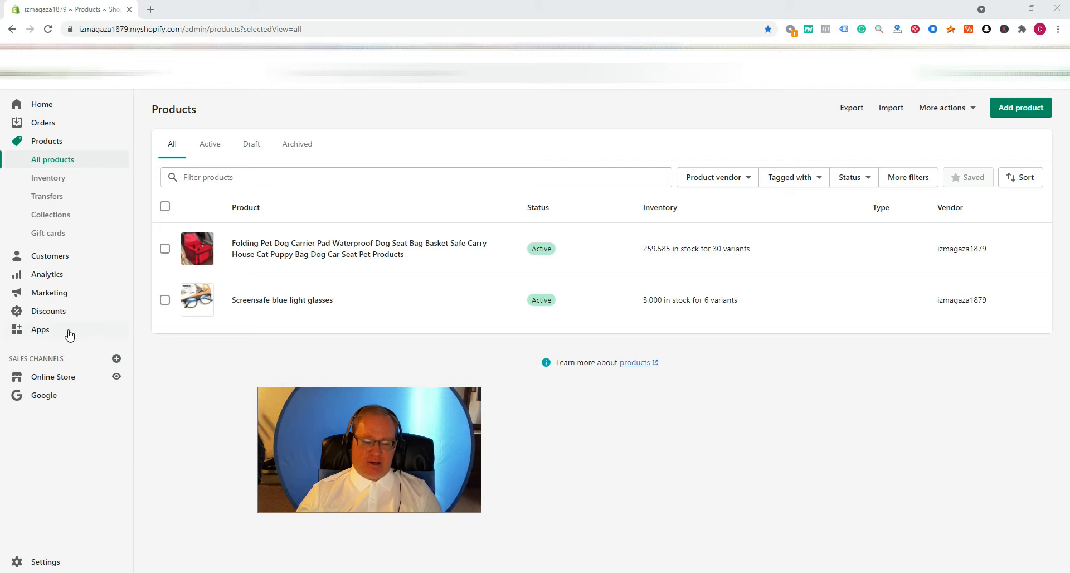
- Open the Google sales channel overview and start creating a Smart Shopping campaign
click(64, 397)
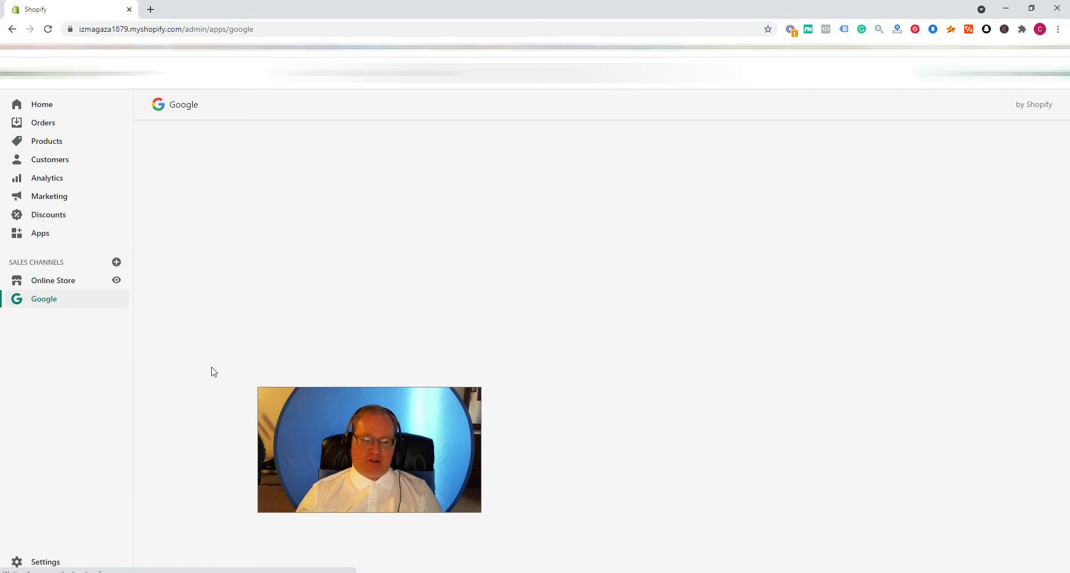
drag(365, 406, 145, 378)
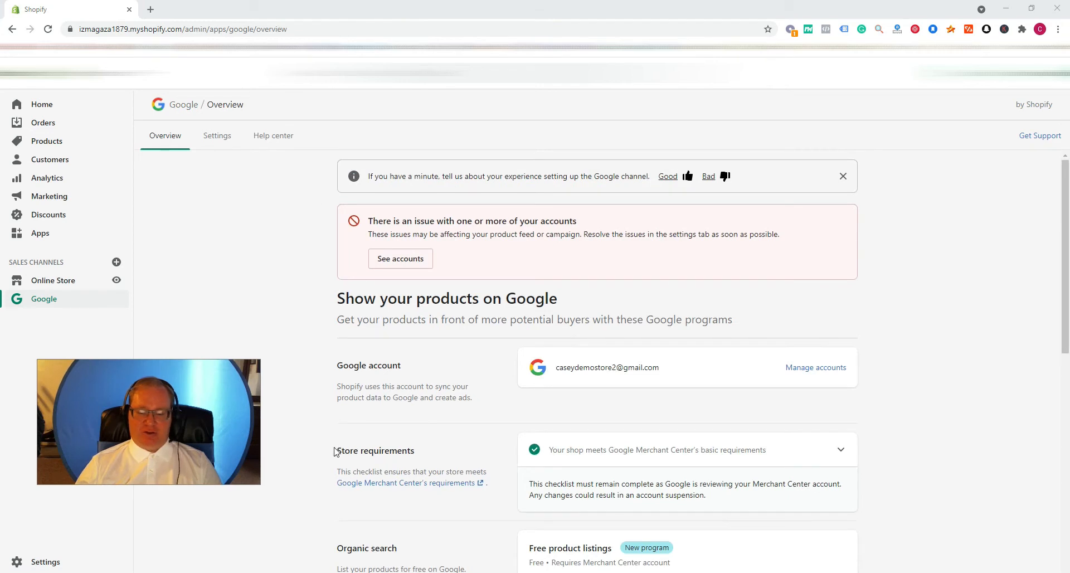
scroll(352, 435, down, 3)
scroll(352, 435, up, 3)
scroll(435, 385, down, 3)
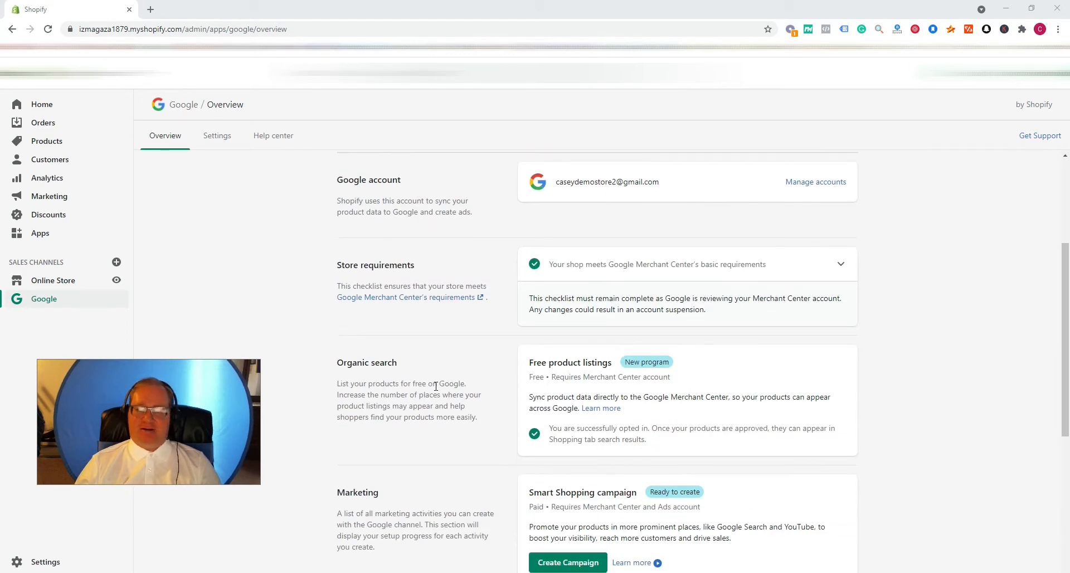
scroll(436, 385, down, 3)
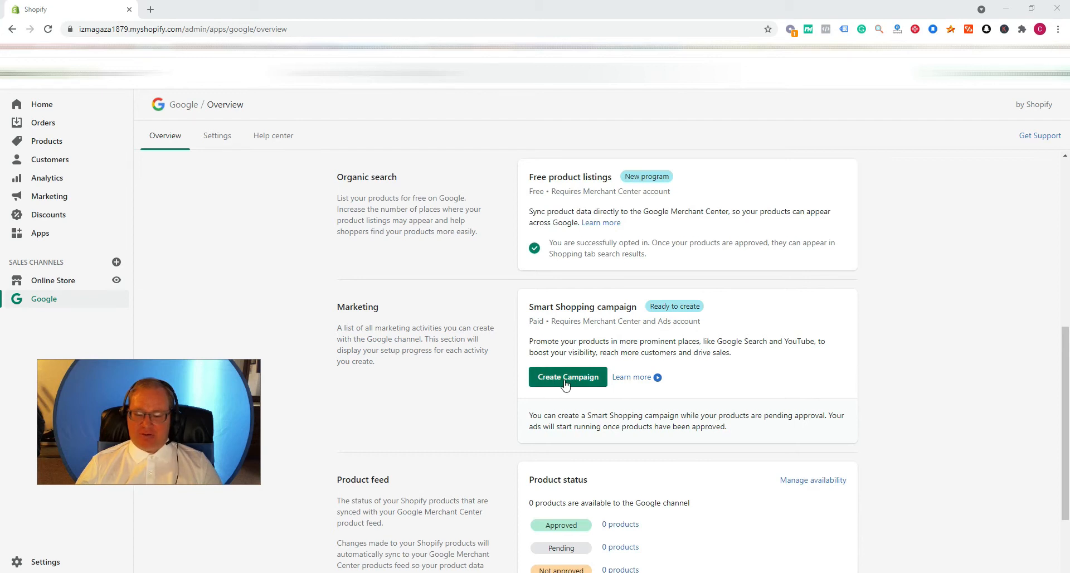
click(565, 382)
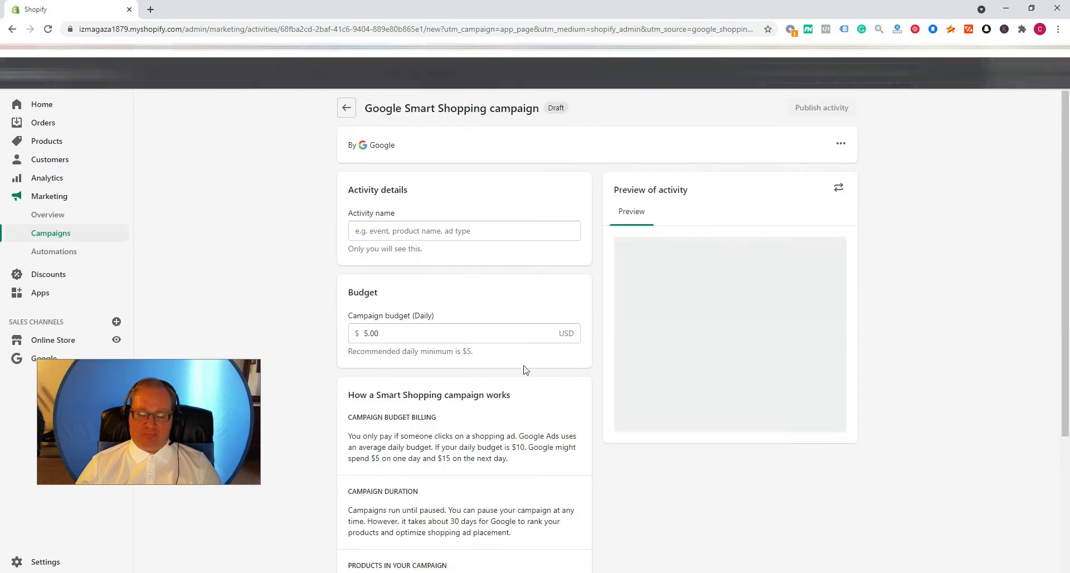
- Name the Smart Shopping campaign activity "smart shopping 1" and review its daily budget and campaign details
click(420, 228)
click(395, 330)
scroll(327, 435, down, 4)
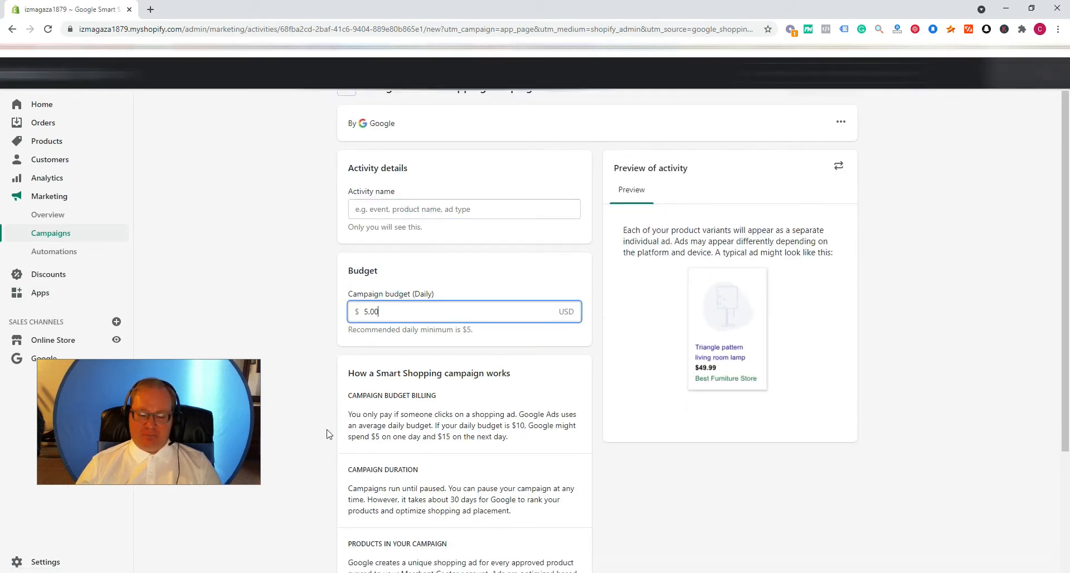
scroll(327, 434, up, 4)
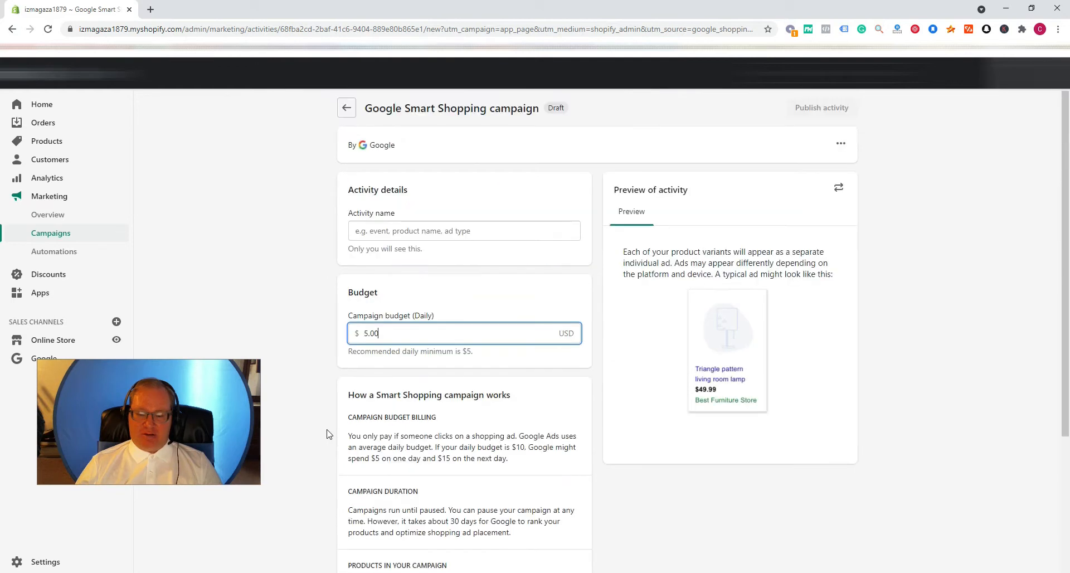
scroll(327, 434, down, 4)
scroll(327, 434, up, 4)
click(419, 225)
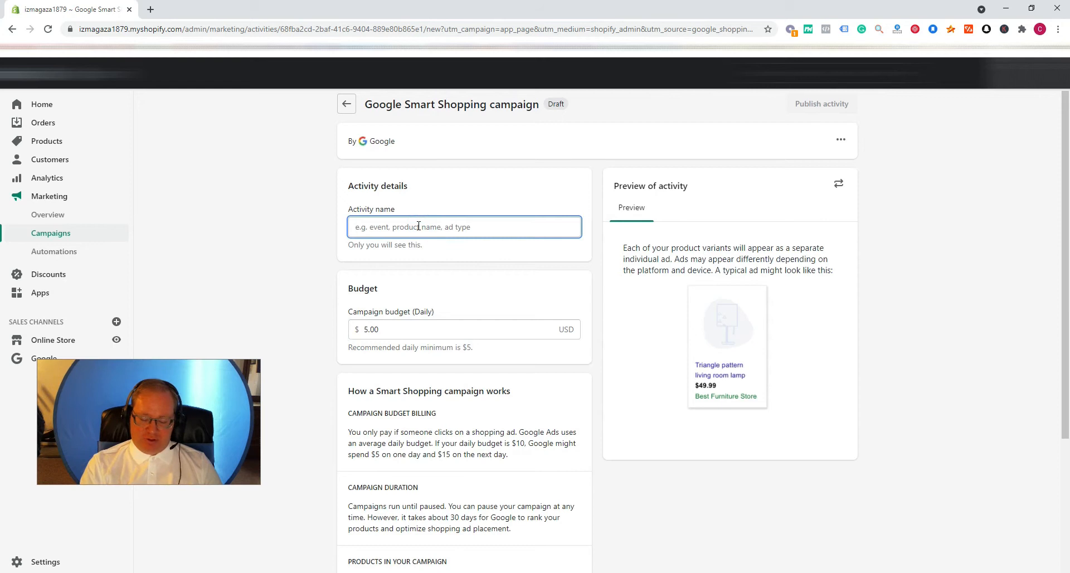
text(smart shopping 1)
click(267, 261)
scroll(322, 316, down, 4)
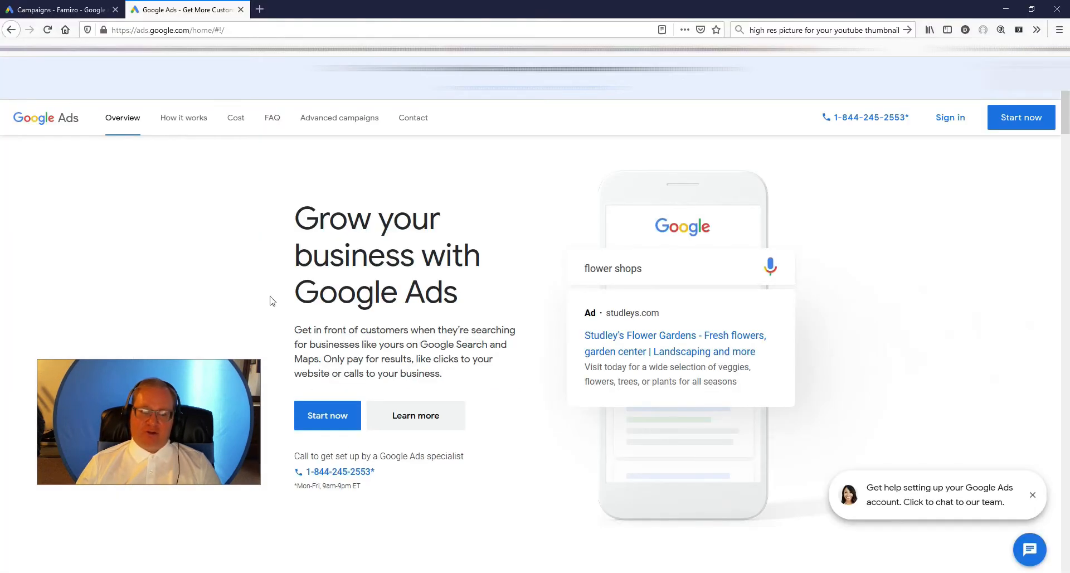
- Switch to the Google Ads campaigns list and open the settings of Campaign for 187115
click(62, 10)
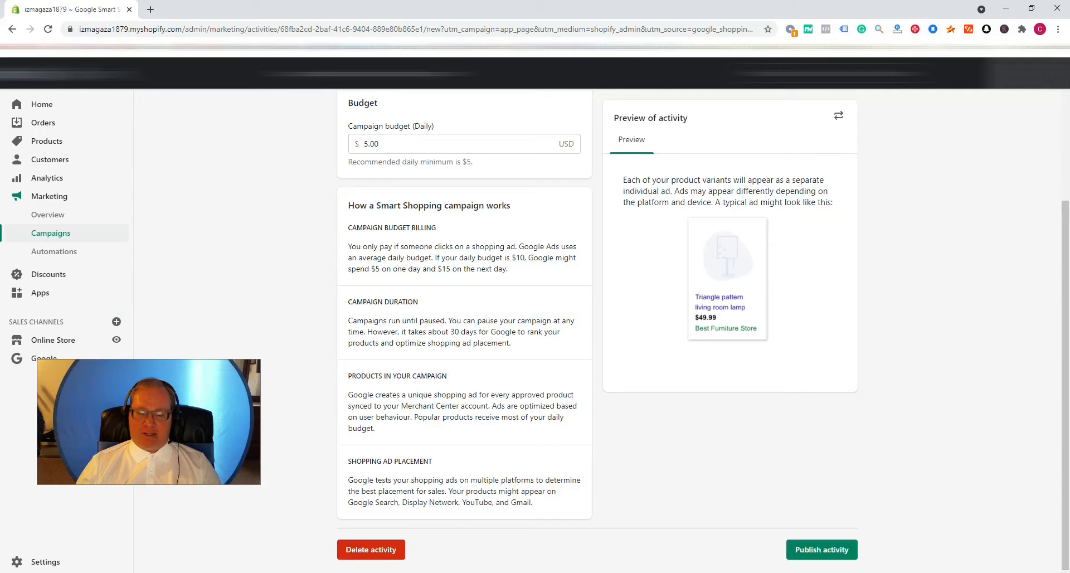
scroll(321, 341, up, 3)
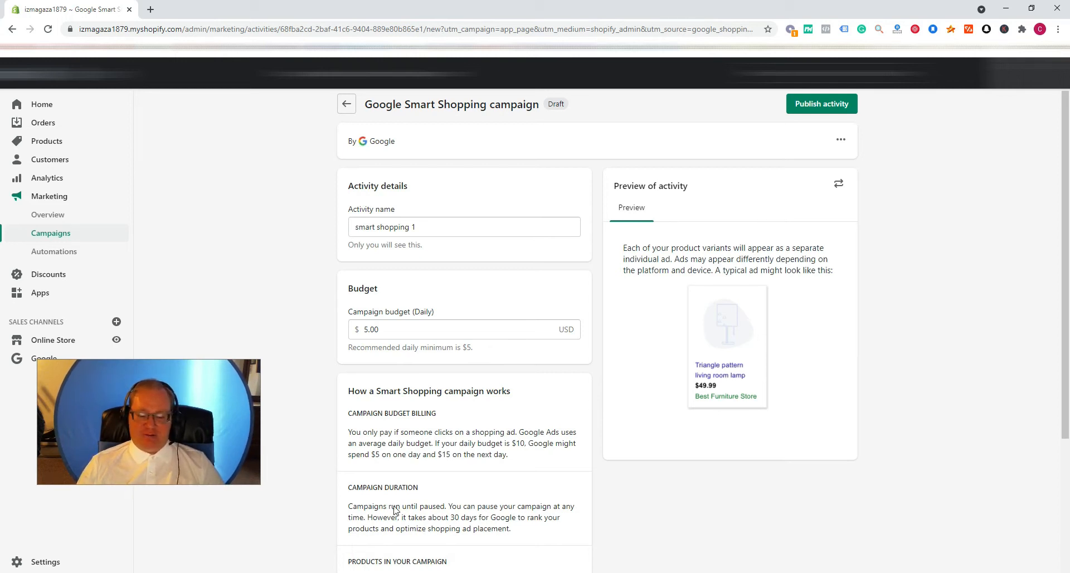
key(alt+Tab)
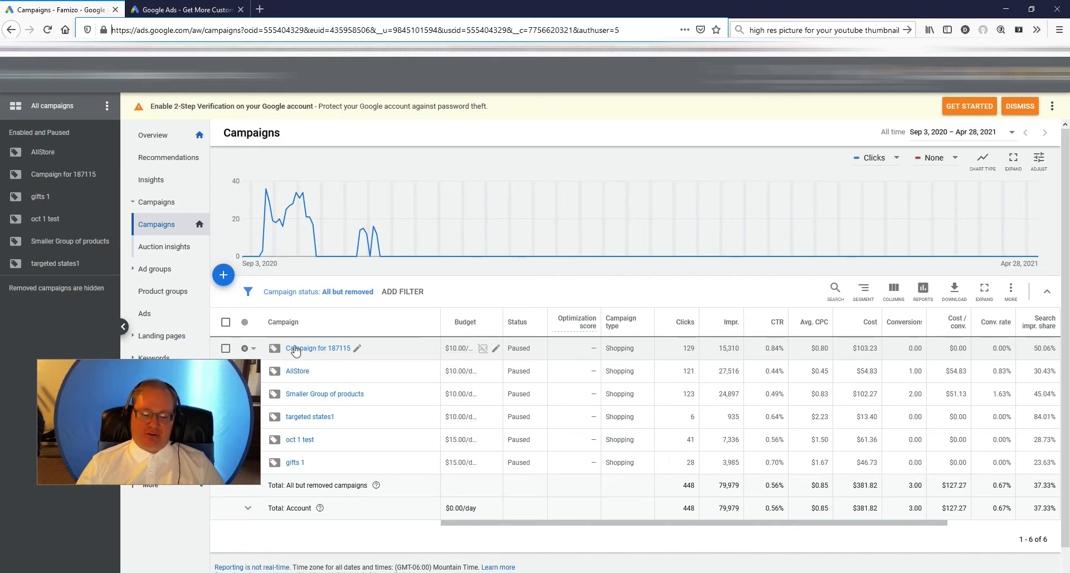
click(226, 349)
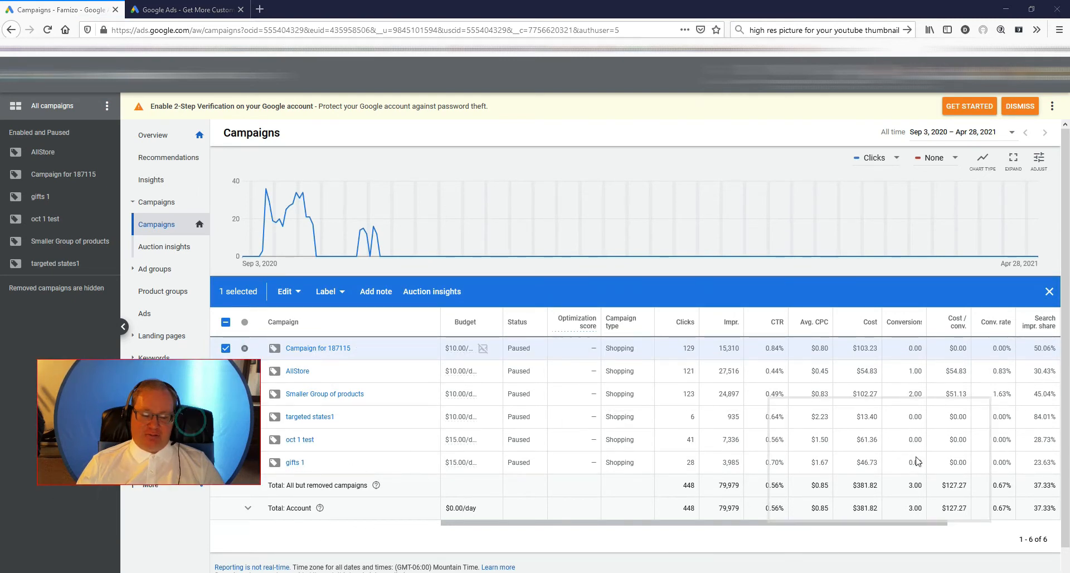
click(309, 349)
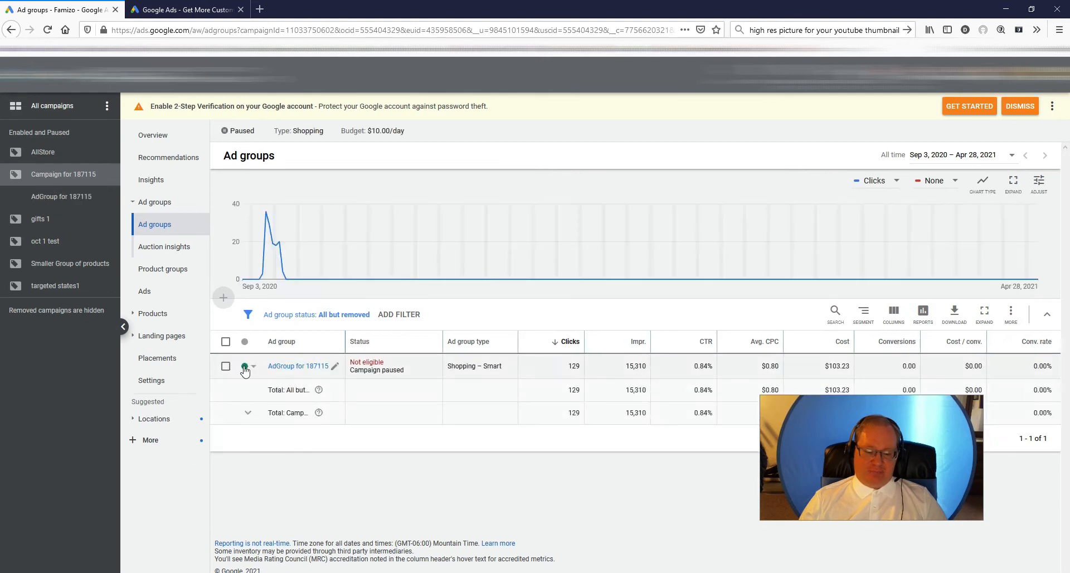
click(226, 365)
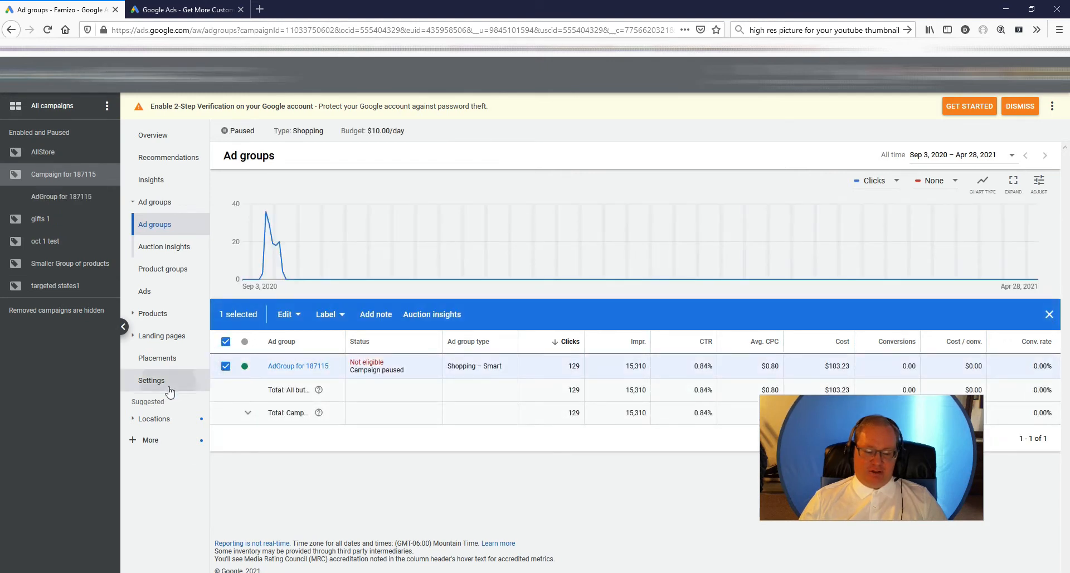
click(165, 384)
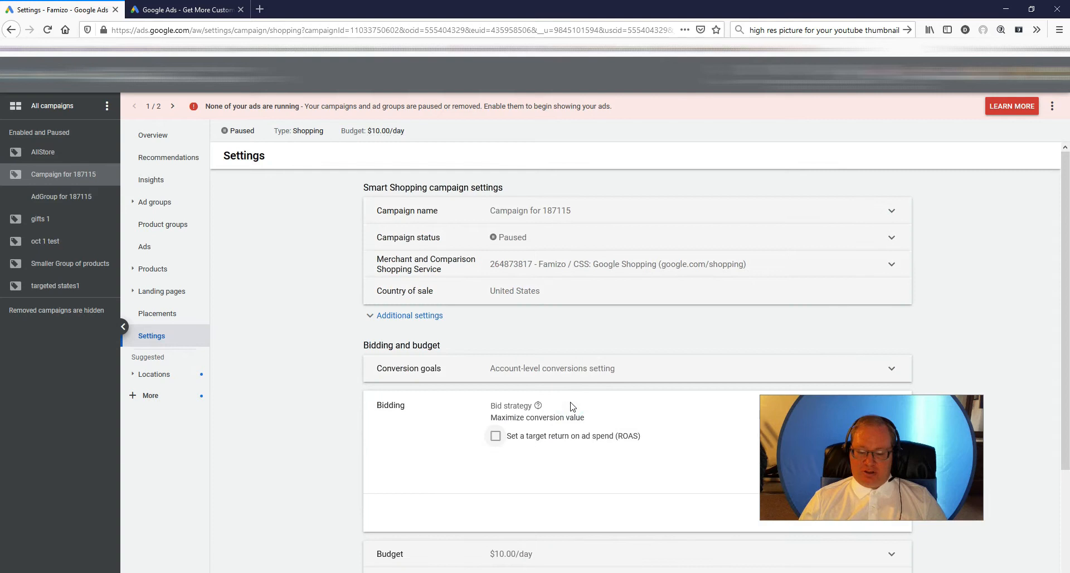
- Try the target return on ad spend (ROAS) option in the campaign's bidding settings and clear it again
click(495, 436)
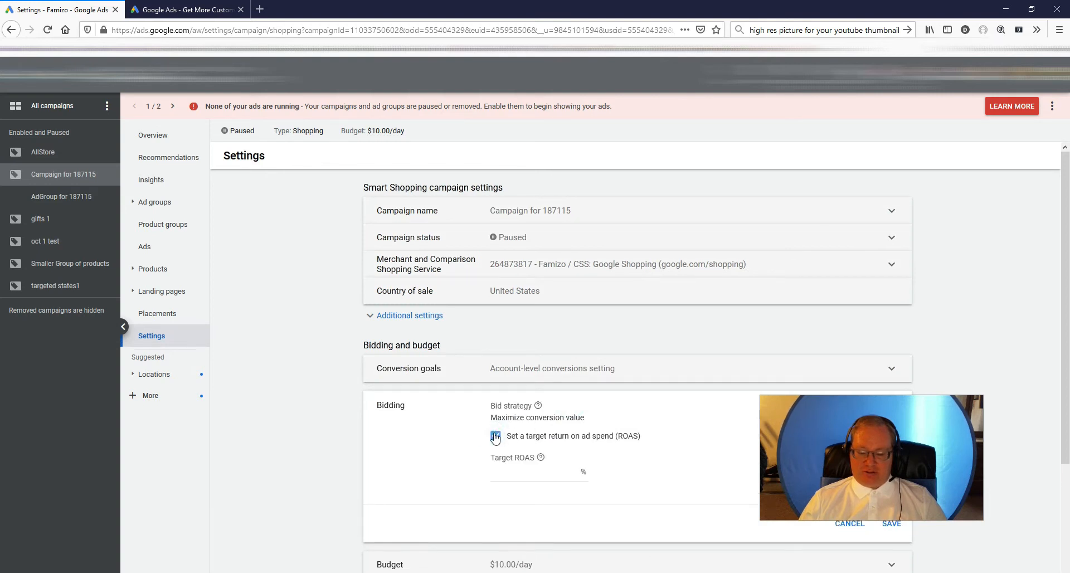
click(495, 437)
scroll(418, 453, down, 2)
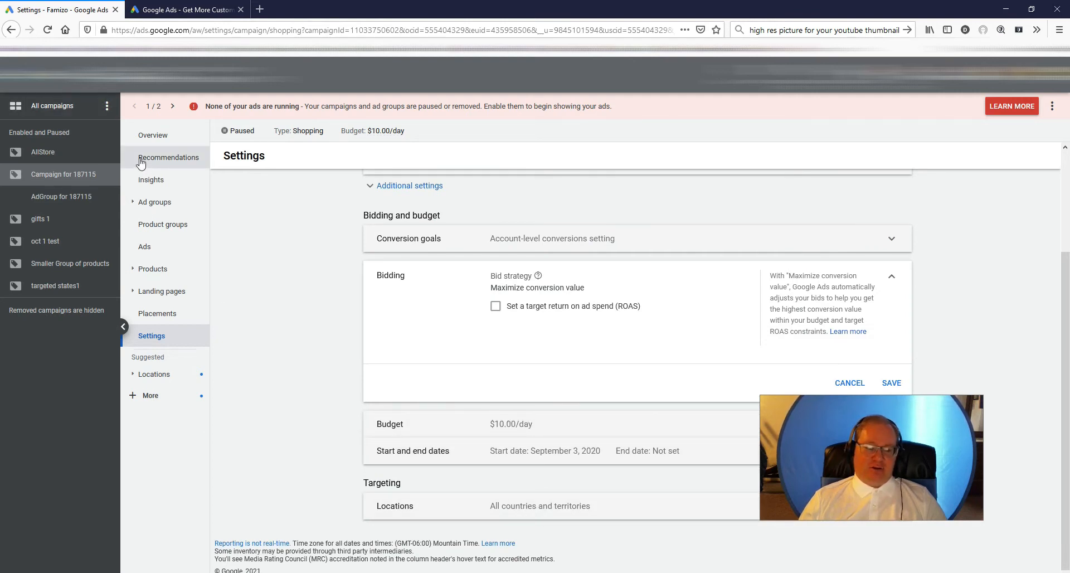
- Go back to the campaigns list and open the product groups of AdGroup for 187115 in Campaign for 187115
click(152, 135)
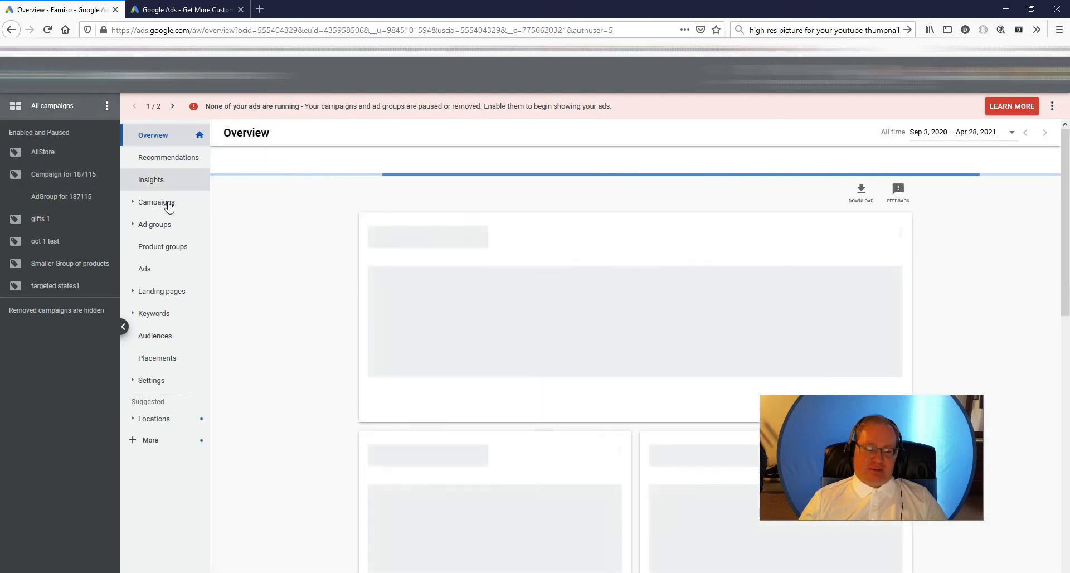
click(169, 208)
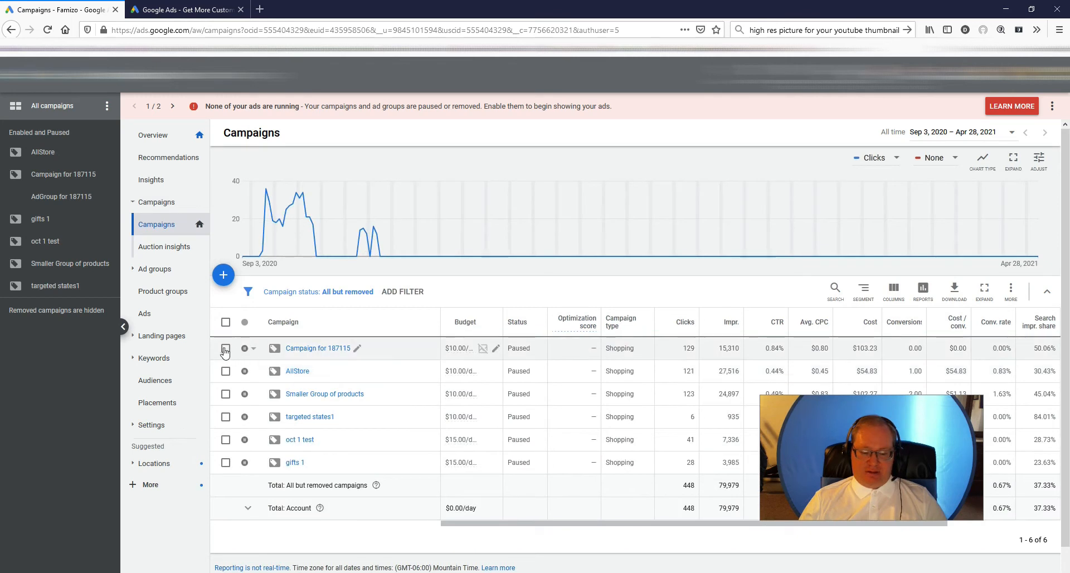
click(318, 349)
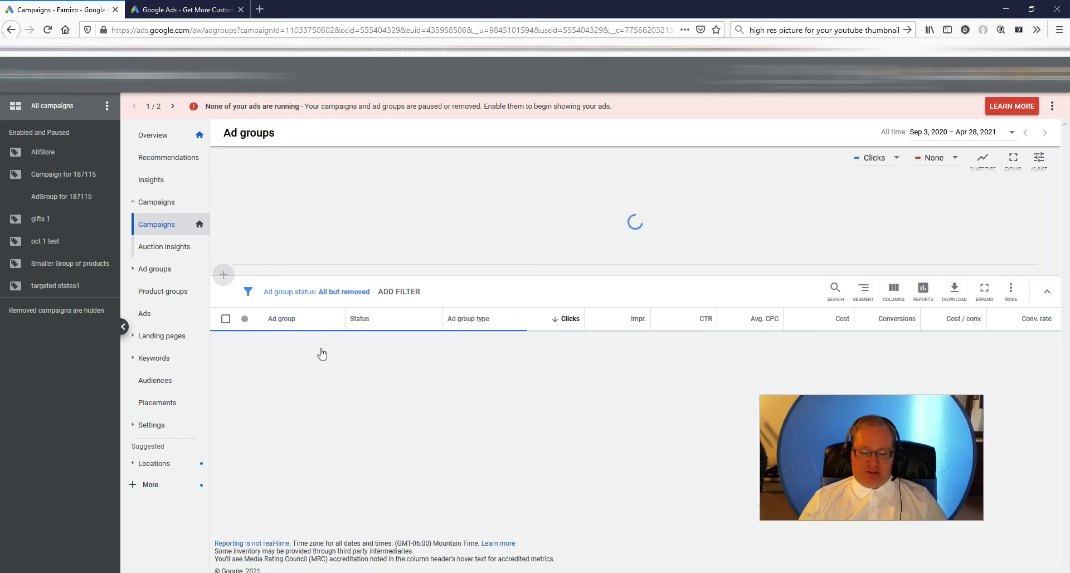
click(289, 365)
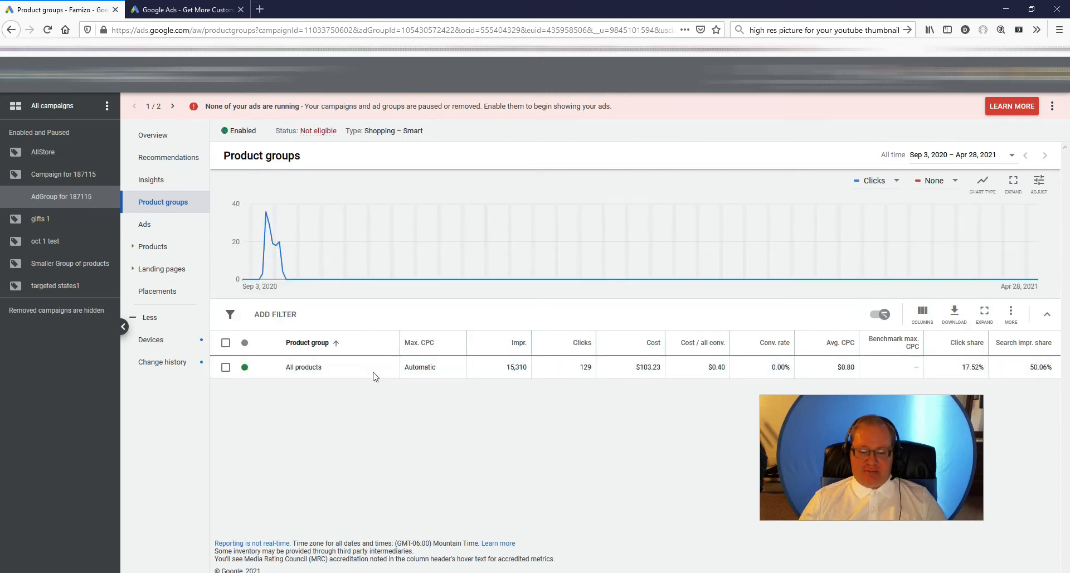
- Start a subdivision of the All products group and show the custom label options among its criteria
click(225, 367)
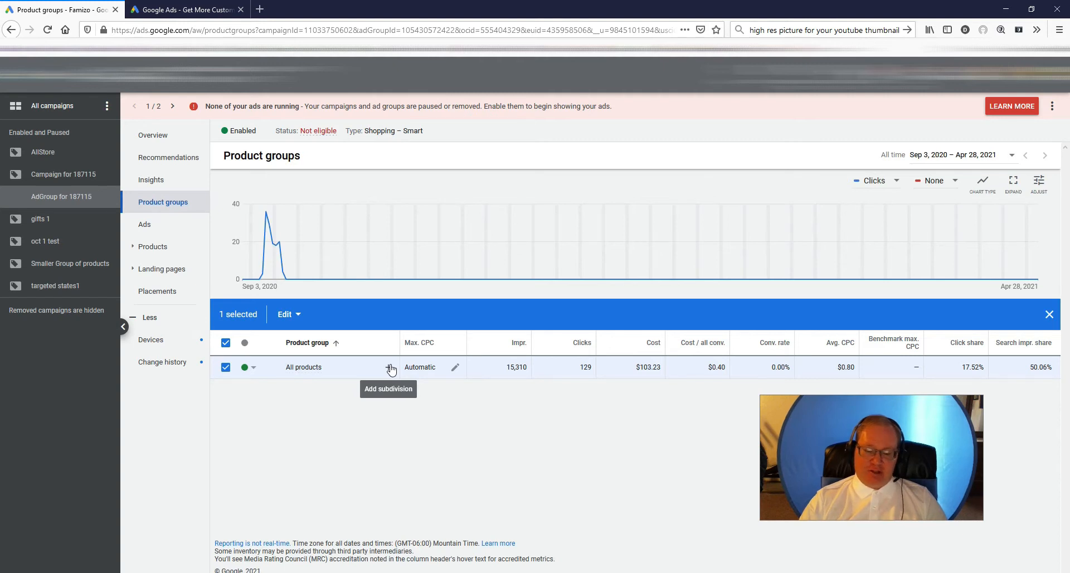
click(390, 367)
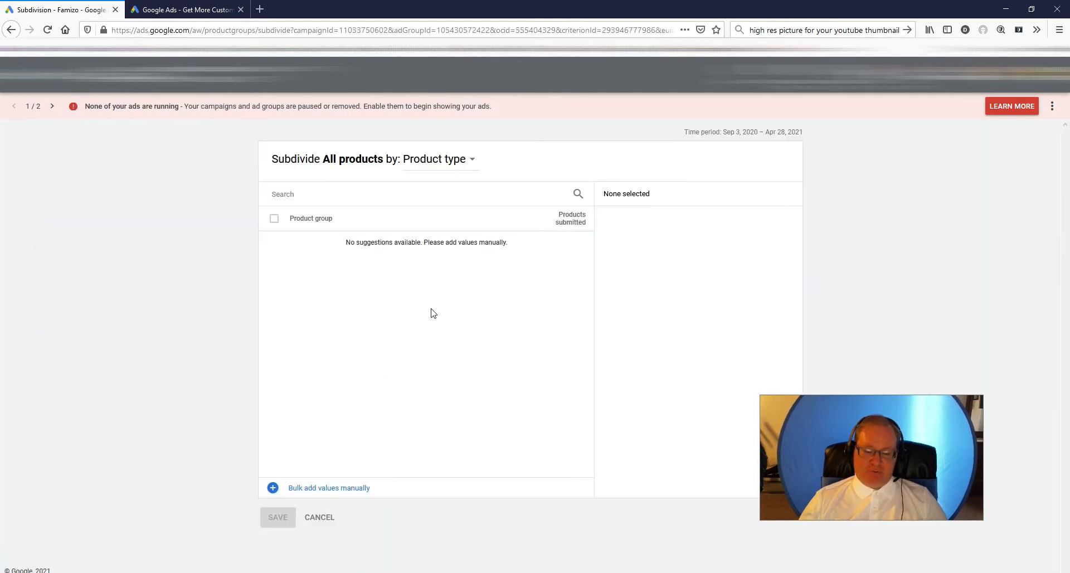
click(471, 159)
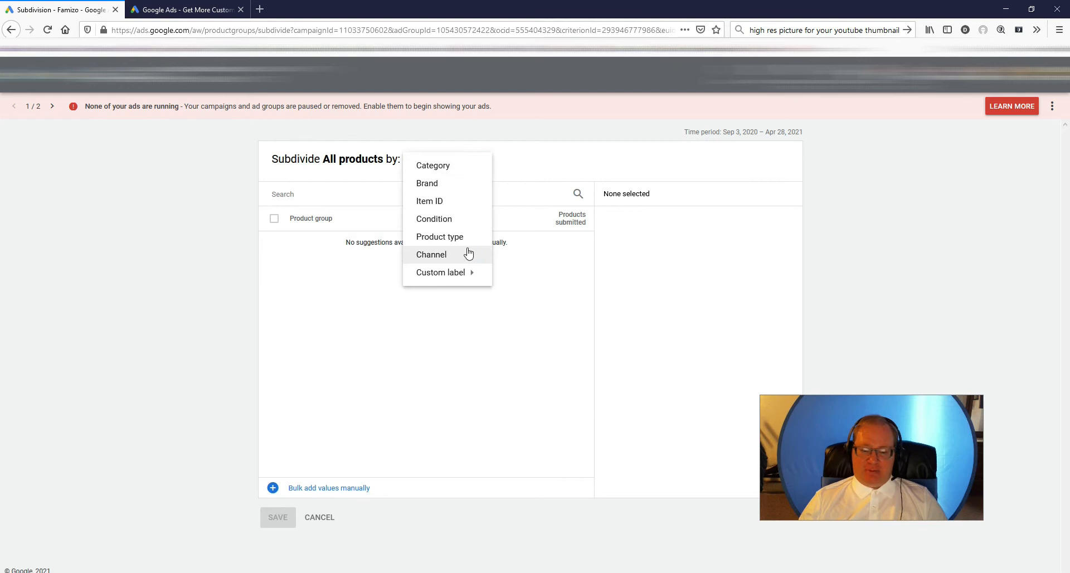
click(443, 275)
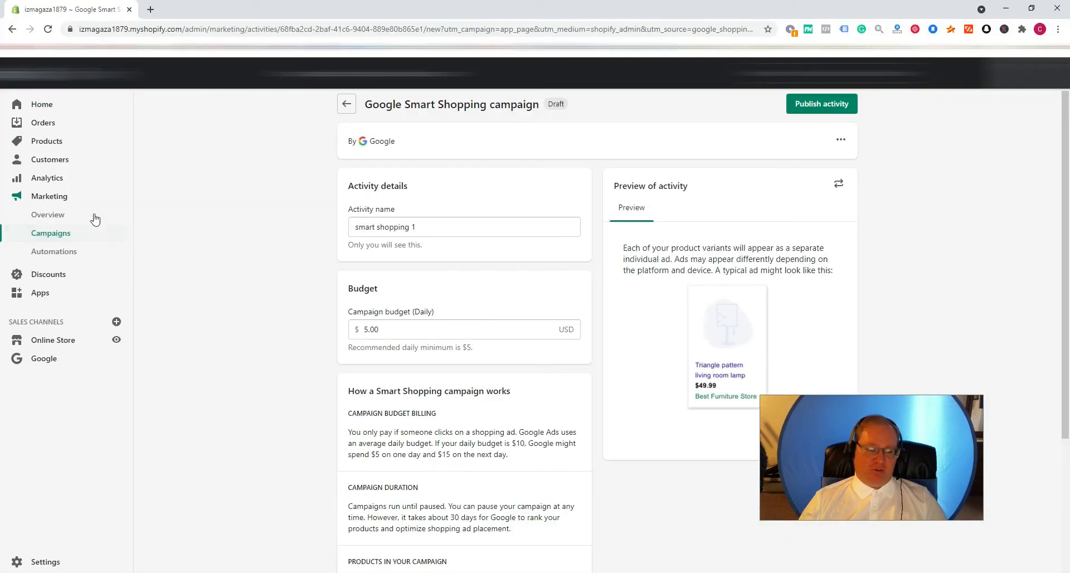
- Switch to the Shopify admin, leave the unsaved campaign, and open the Google channel fields of the Screensafe blue light glasses product
click(62, 143)
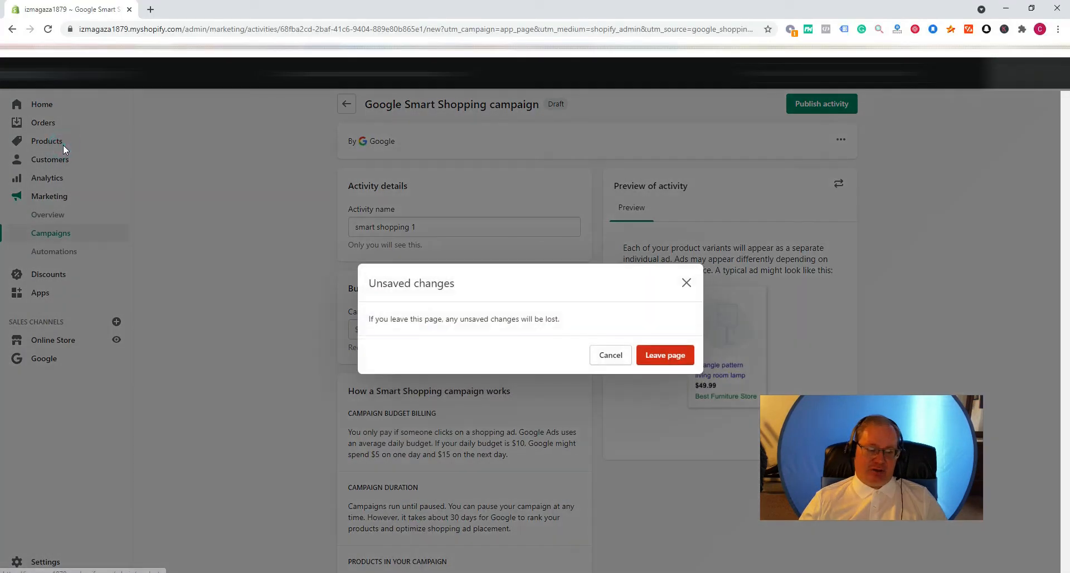
click(661, 357)
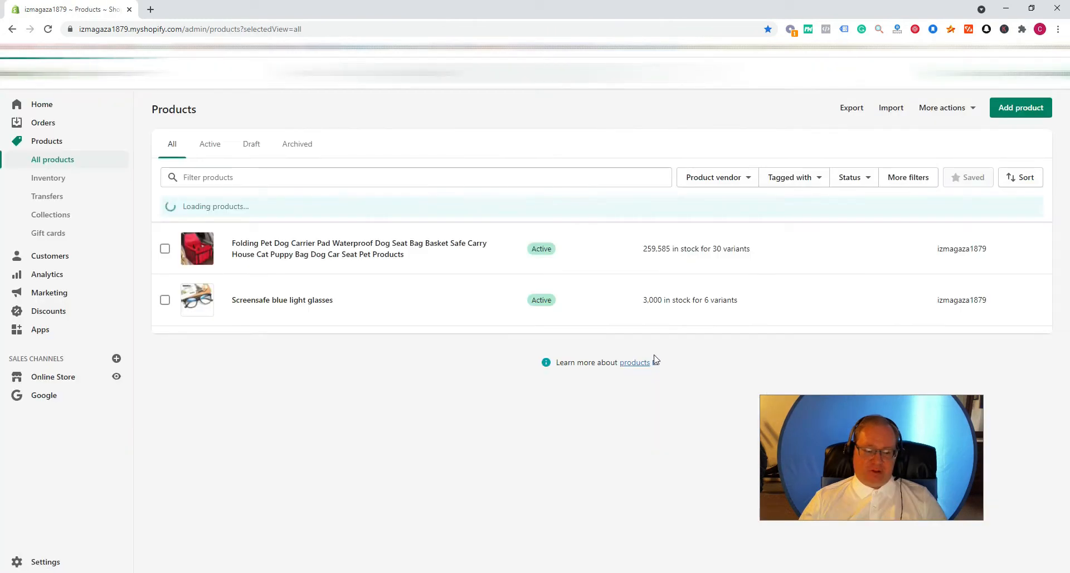
click(285, 301)
click(794, 108)
click(792, 158)
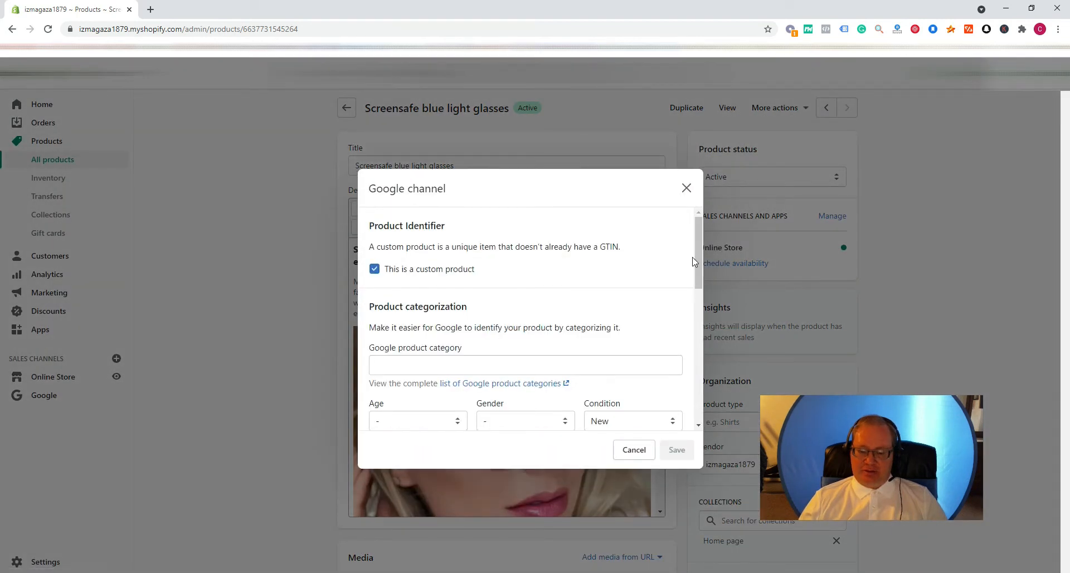
- Examine the product's Google channel fields down to the custom labels and close the dialog without saving
drag(700, 251, 701, 280)
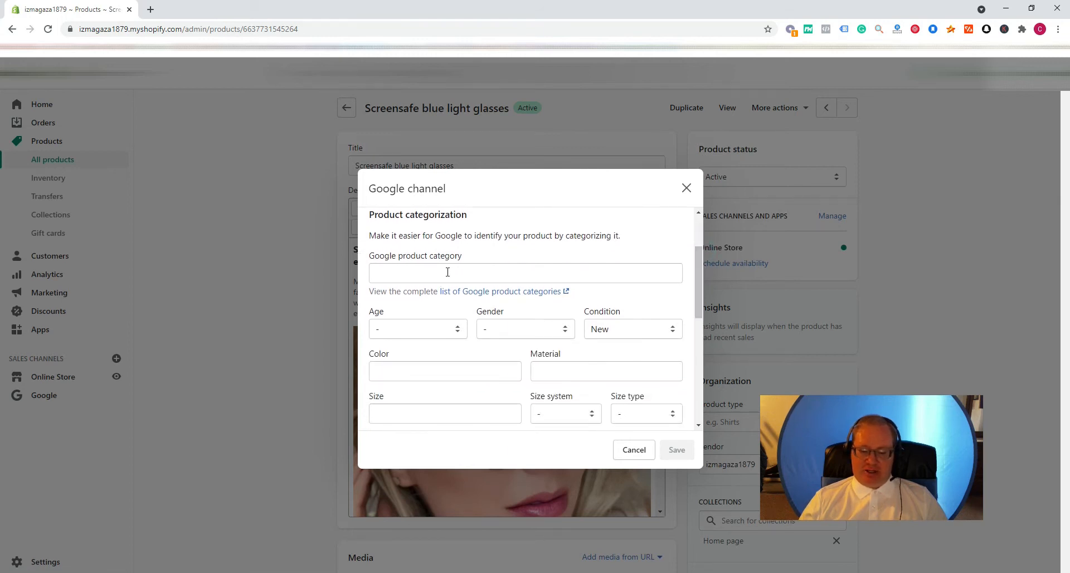
drag(699, 289, 694, 330)
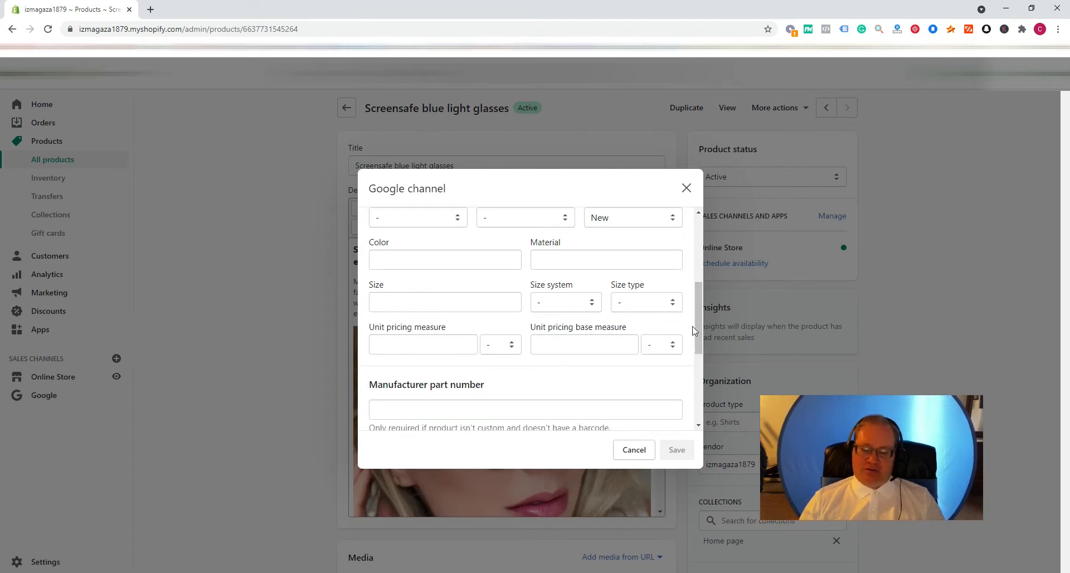
drag(700, 314, 701, 373)
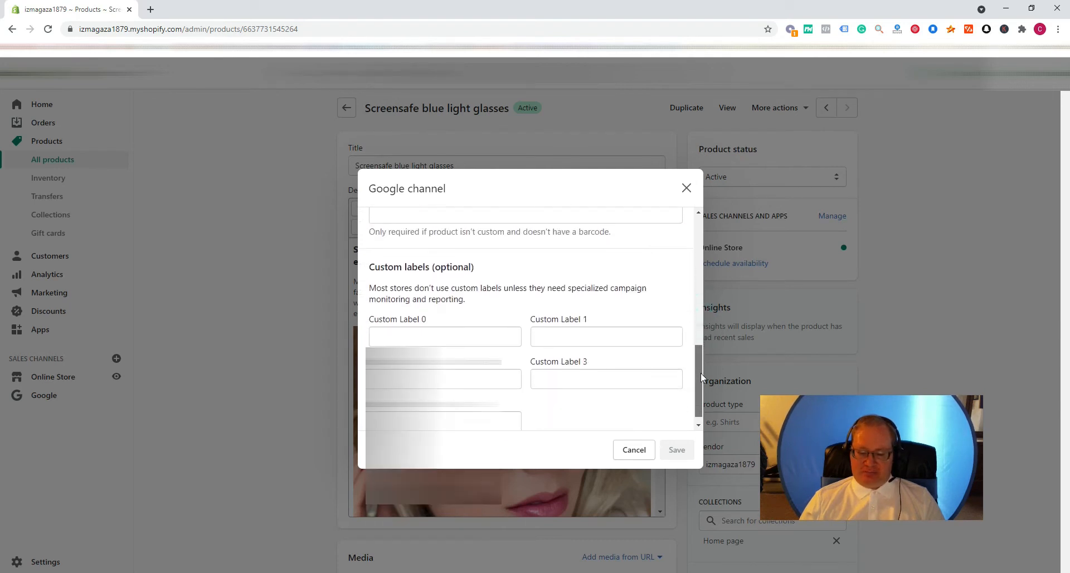
click(413, 331)
click(692, 192)
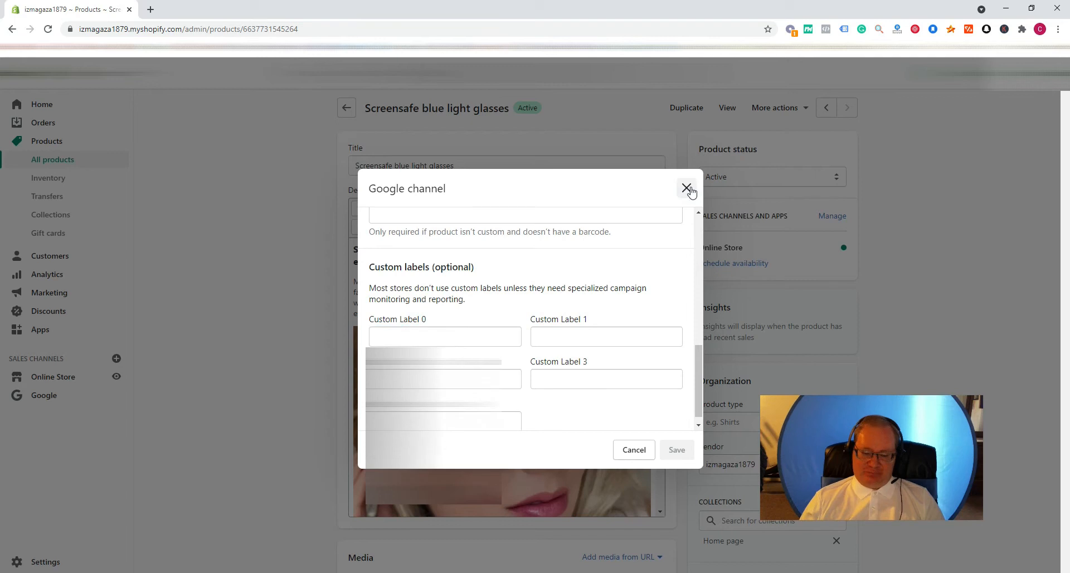
click(692, 192)
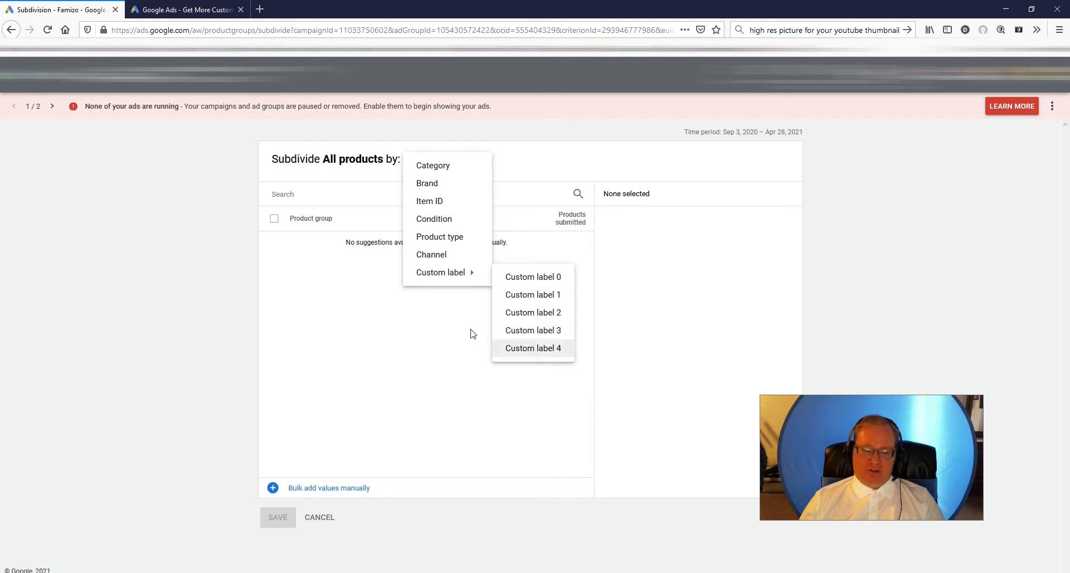
- Switch back to Google Ads and choose Custom label 0 as the subdivision criterion for All products
click(534, 283)
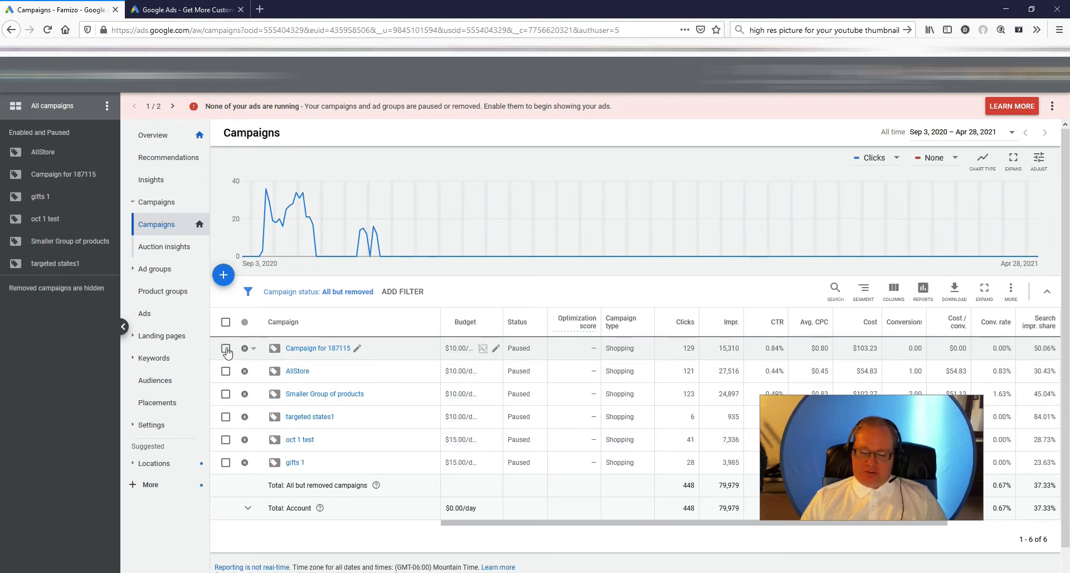
- Open the existing Campaign for 187115 and show the product groups of its ad group
click(226, 348)
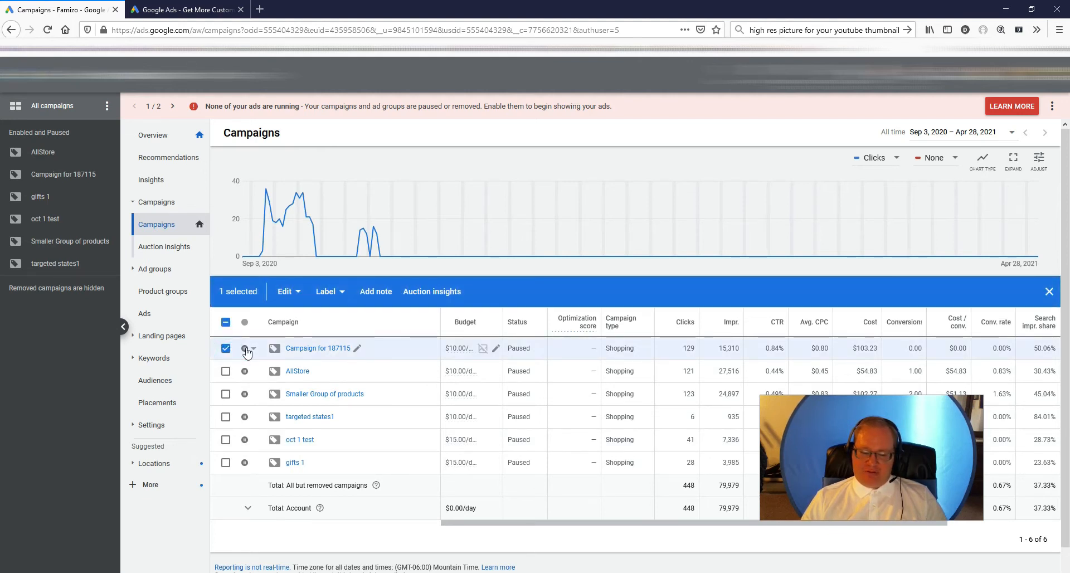
click(306, 349)
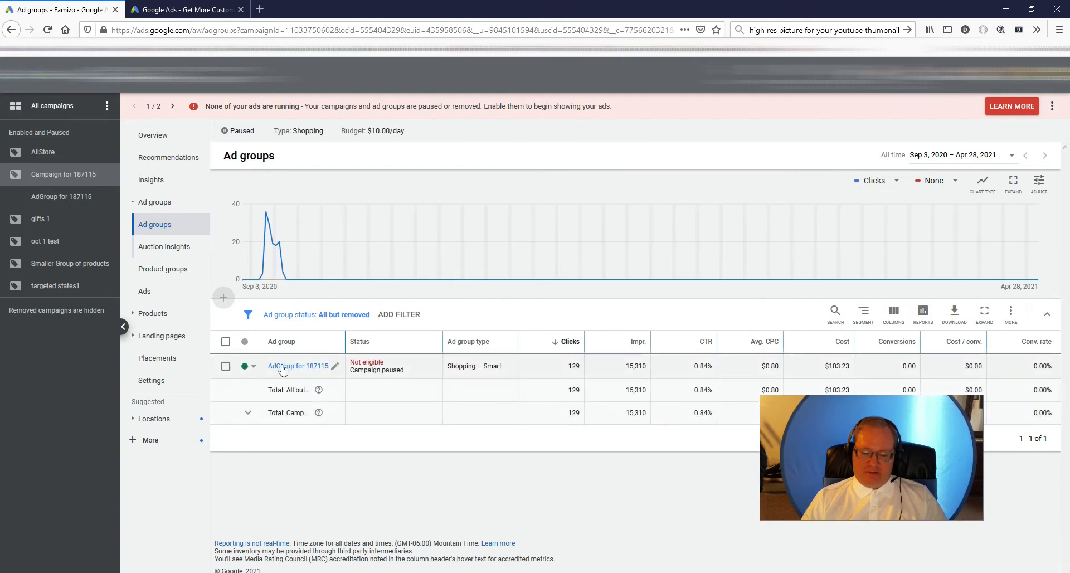
click(282, 366)
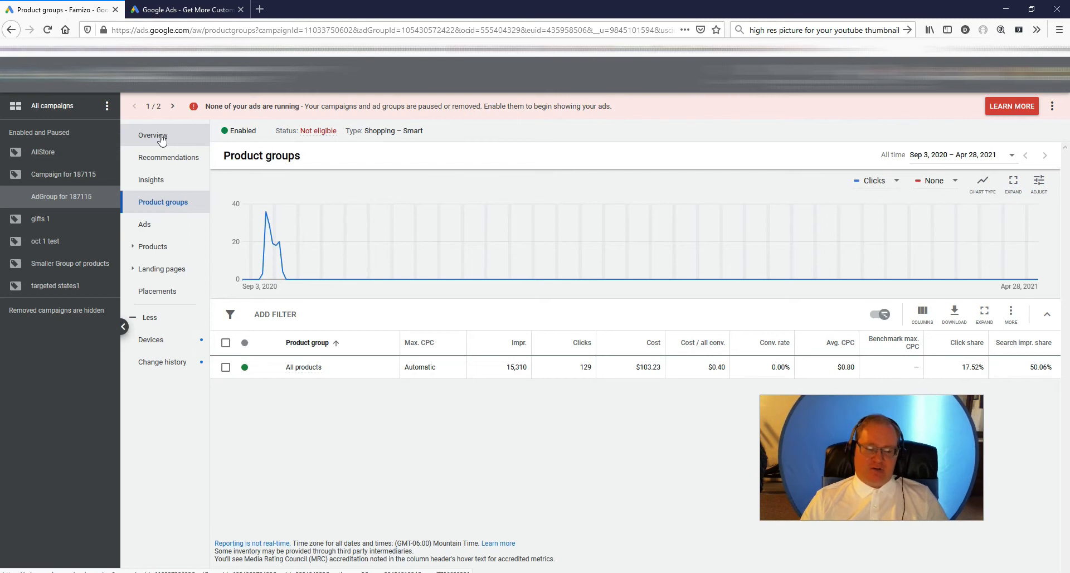
- Return to the account's campaign list and start a new campaign with the Sales goal and the Shopping type
click(153, 135)
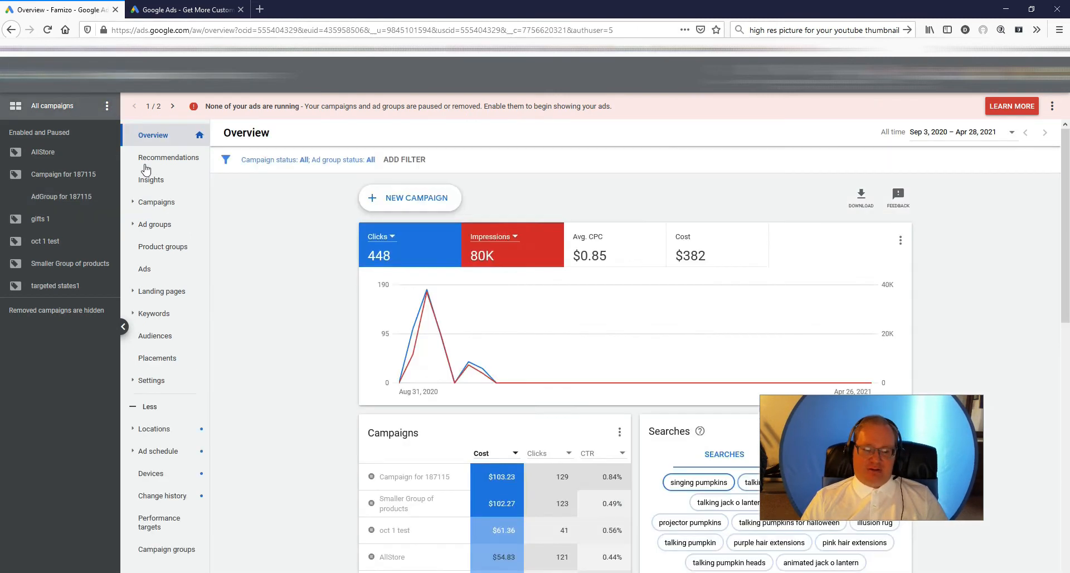
click(163, 204)
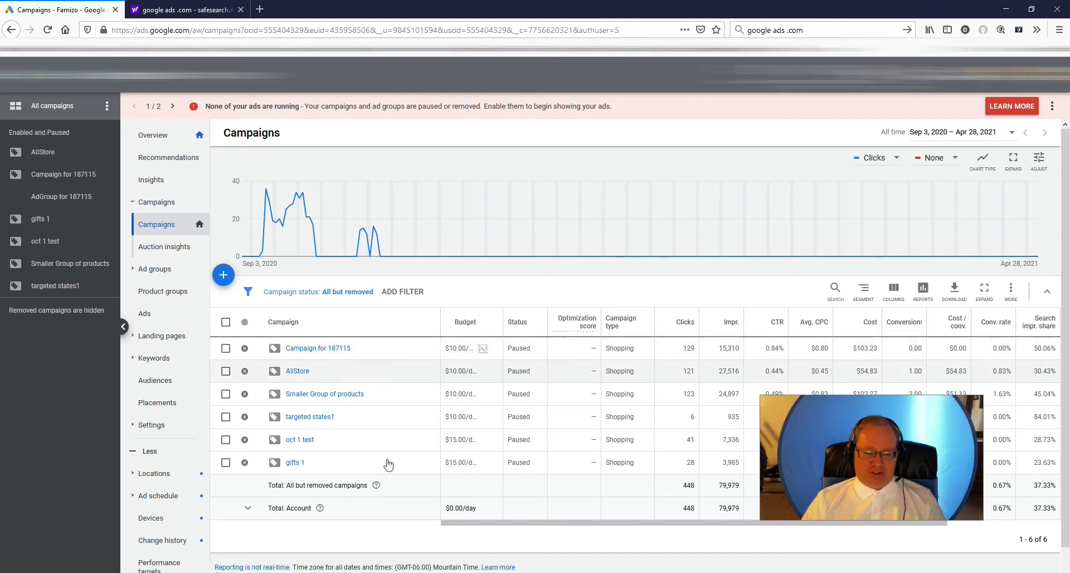
mouse_move(424, 572)
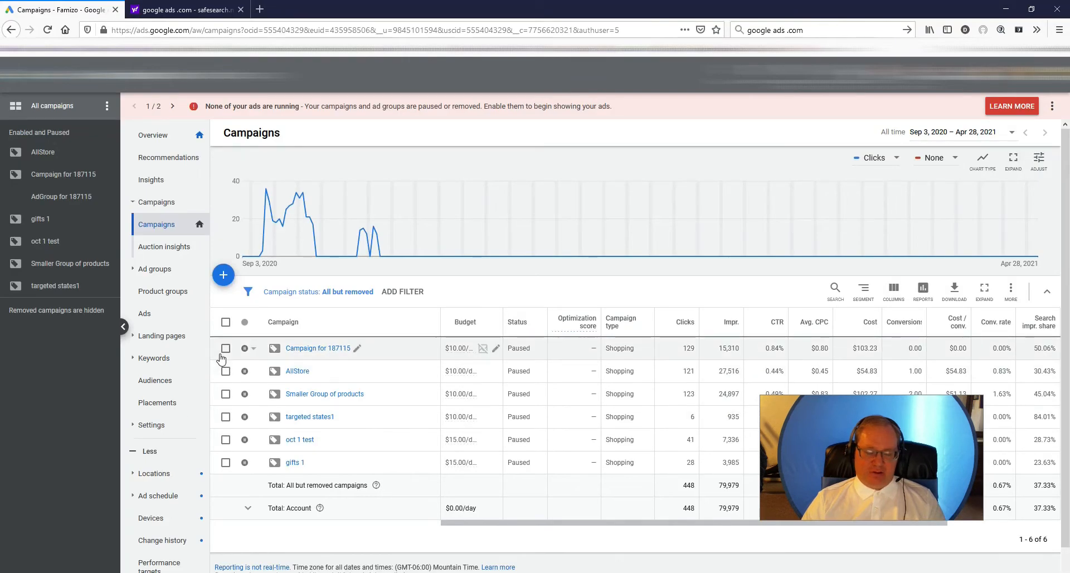
click(223, 276)
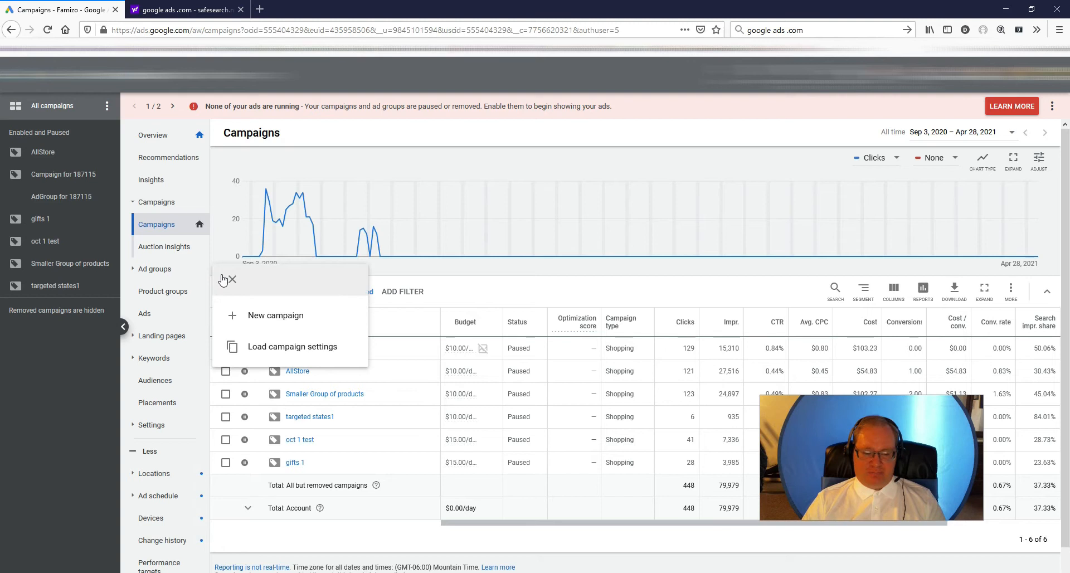
click(284, 317)
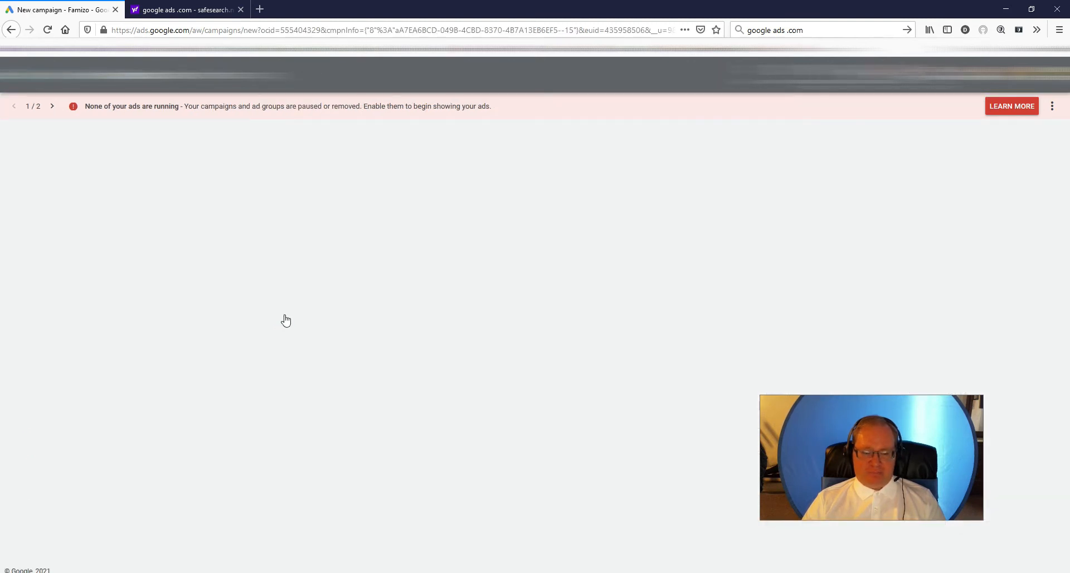
click(342, 221)
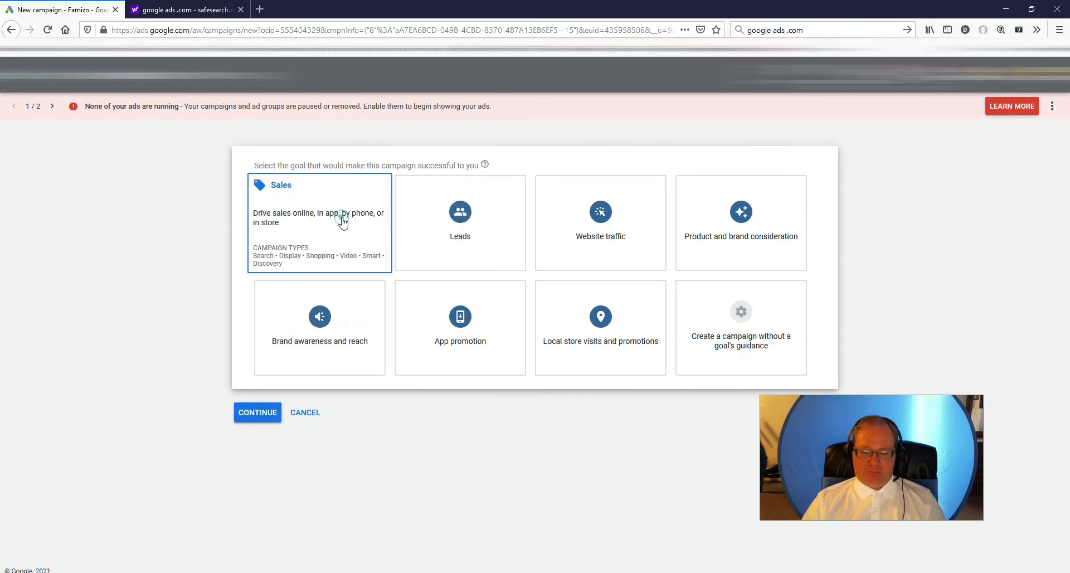
click(577, 329)
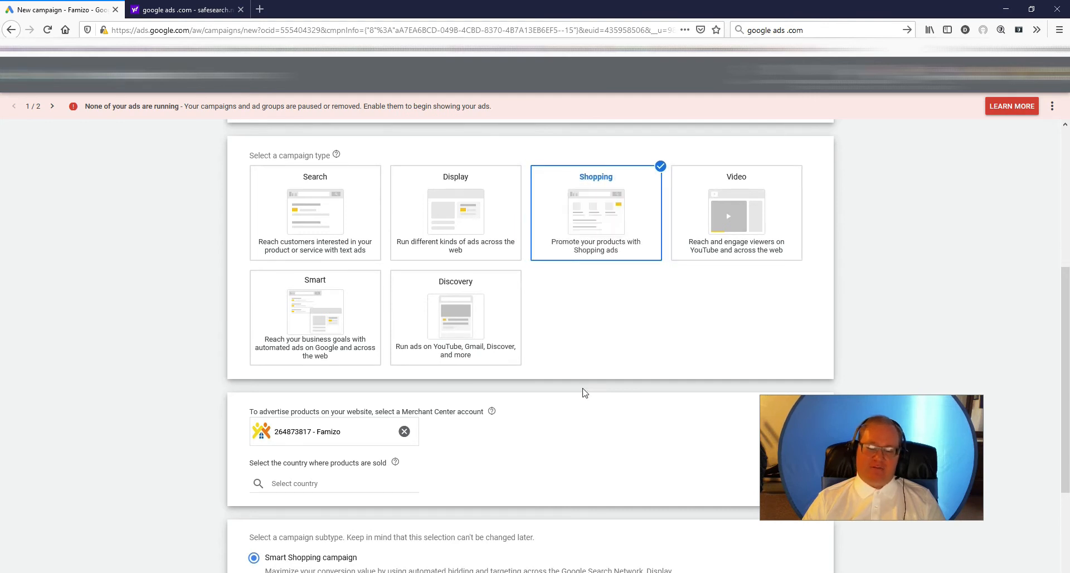
- Set the country of sale to United States, choose the Standard Shopping campaign subtype, and continue to the campaign settings
scroll(590, 434, down, 3)
scroll(590, 435, down, 2)
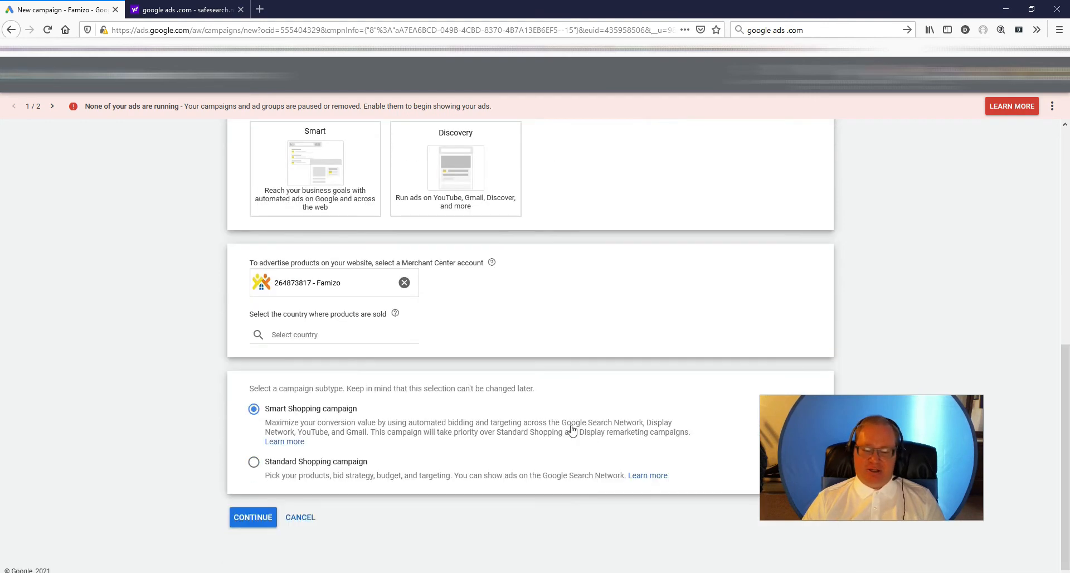
click(310, 334)
text(unite)
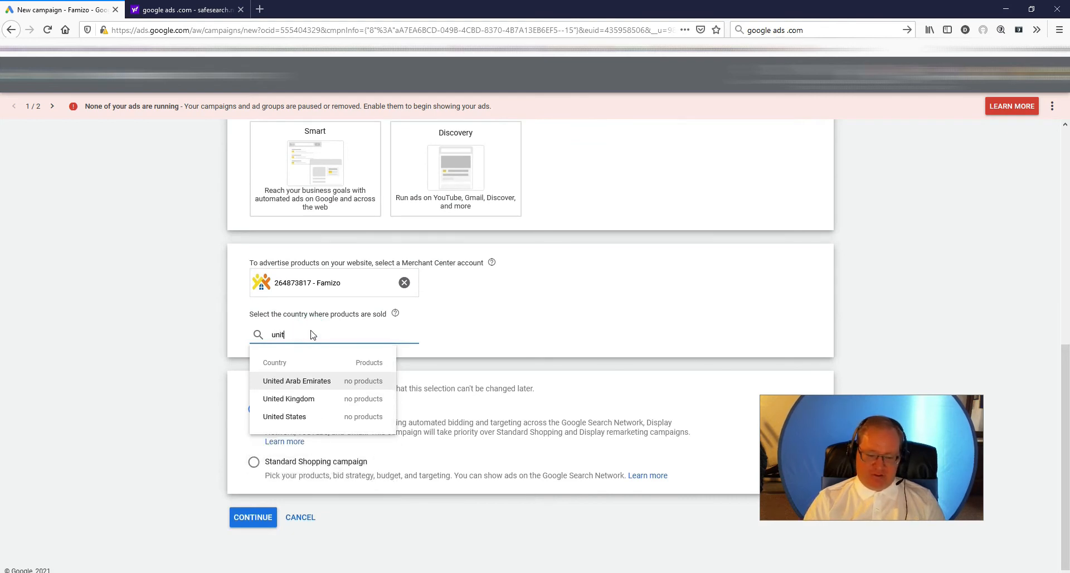
click(286, 417)
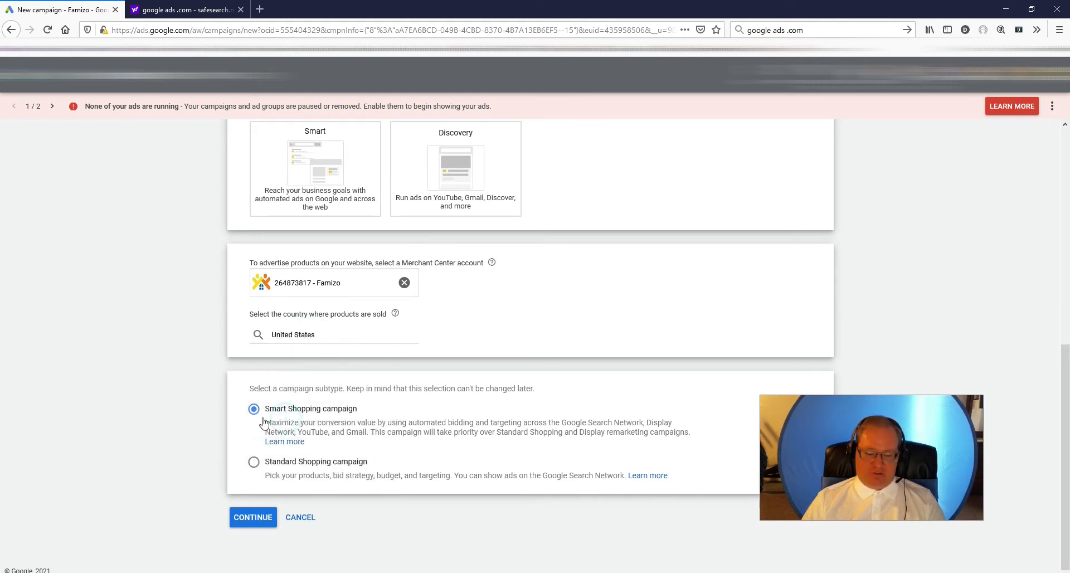
click(253, 461)
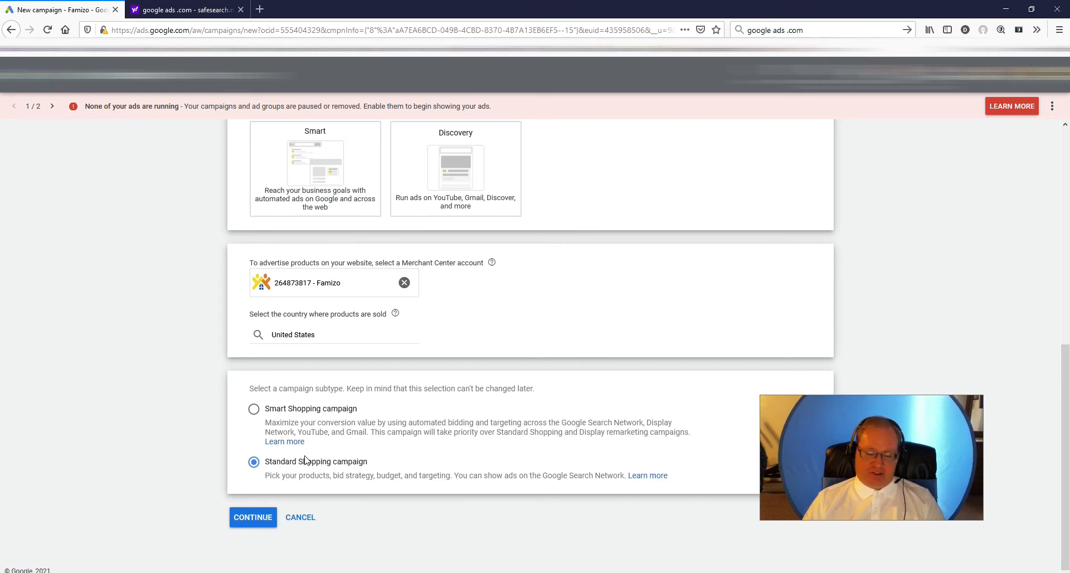
click(241, 518)
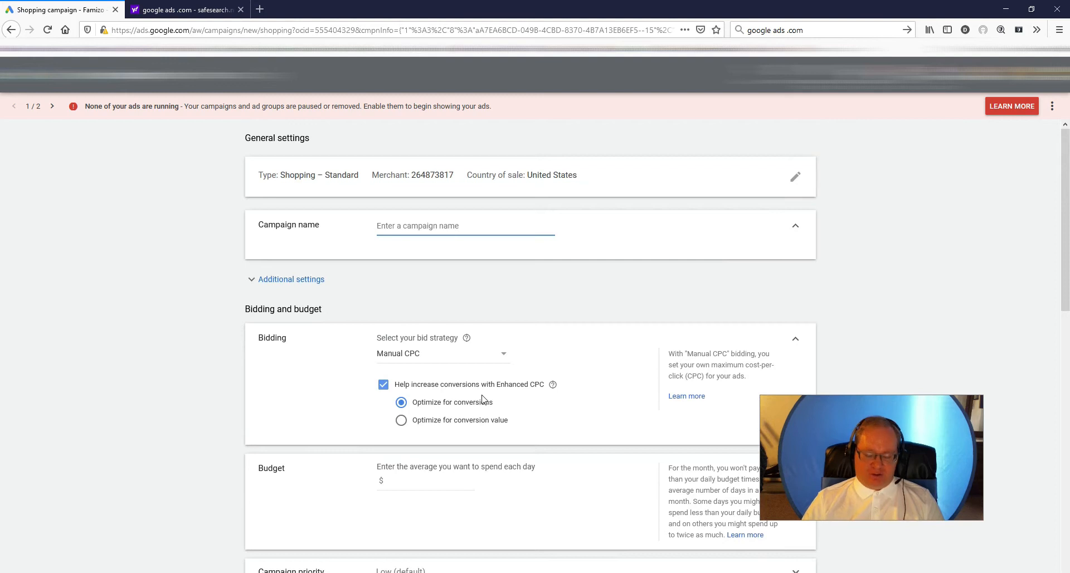
- Name the campaign Test 1 and set its bid strategy to Maximize clicks
text(Test 1)
click(167, 369)
click(458, 355)
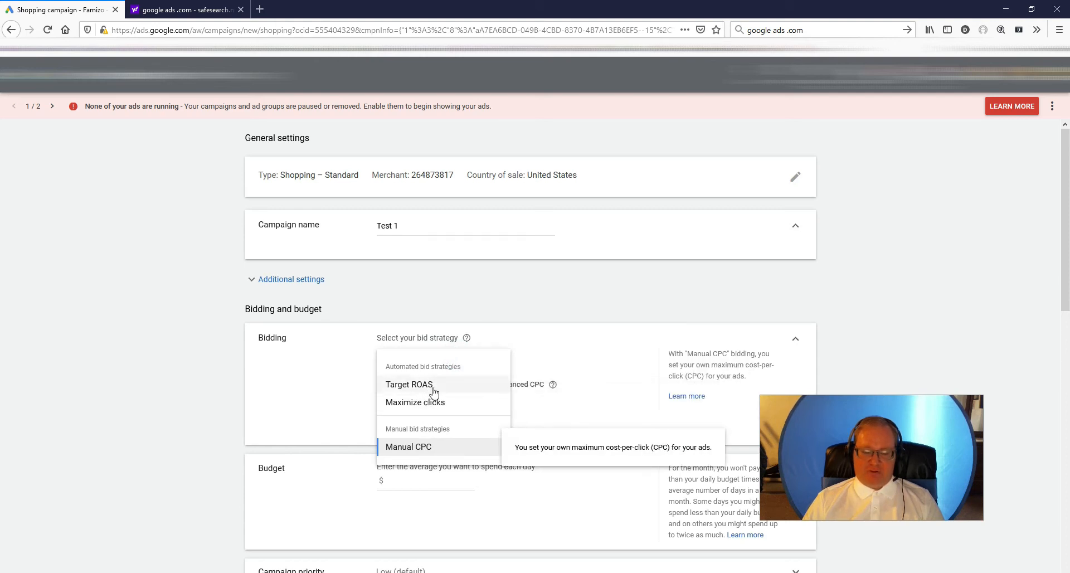
mouse_move(433, 392)
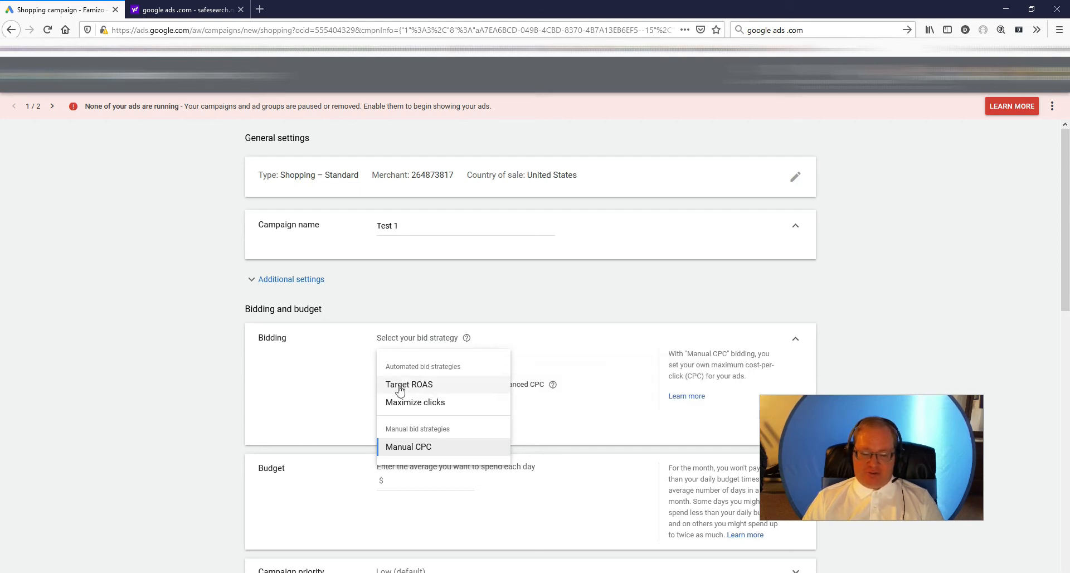
click(421, 408)
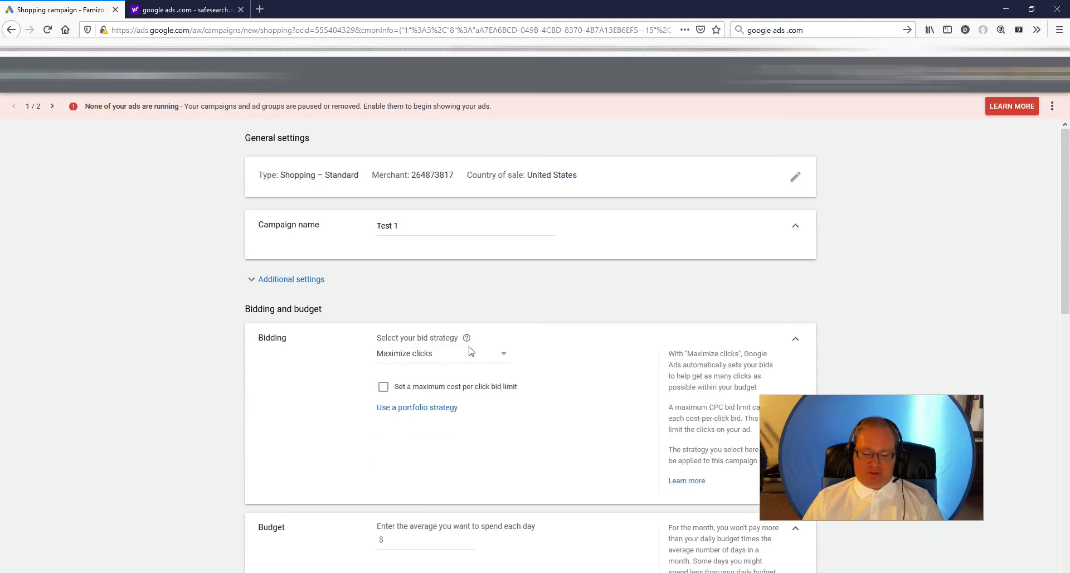
- Review the bid strategy choices, then try the maximum cost per click bid limit and turn it off again
click(471, 356)
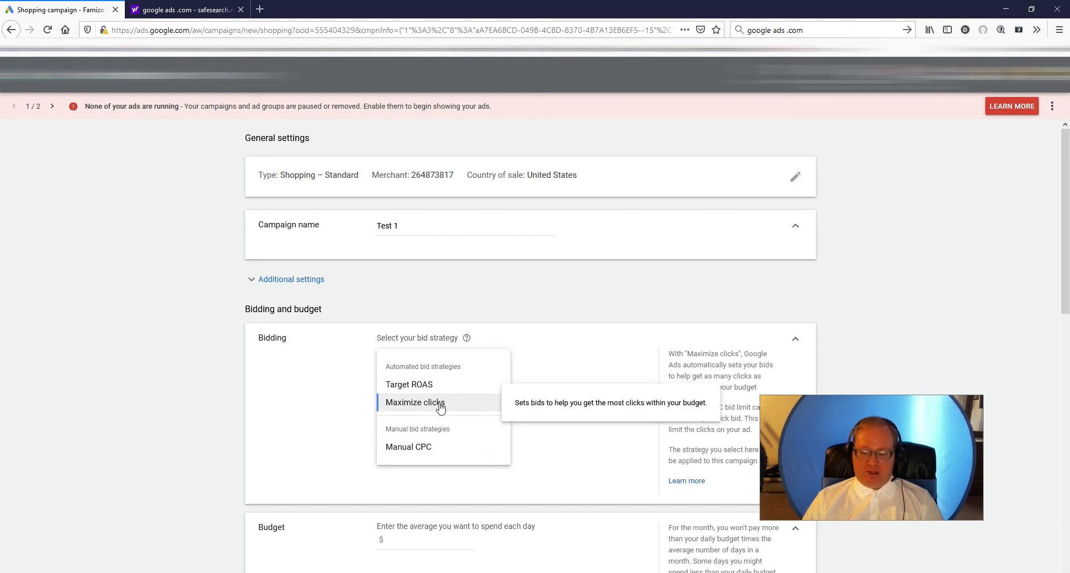
click(329, 405)
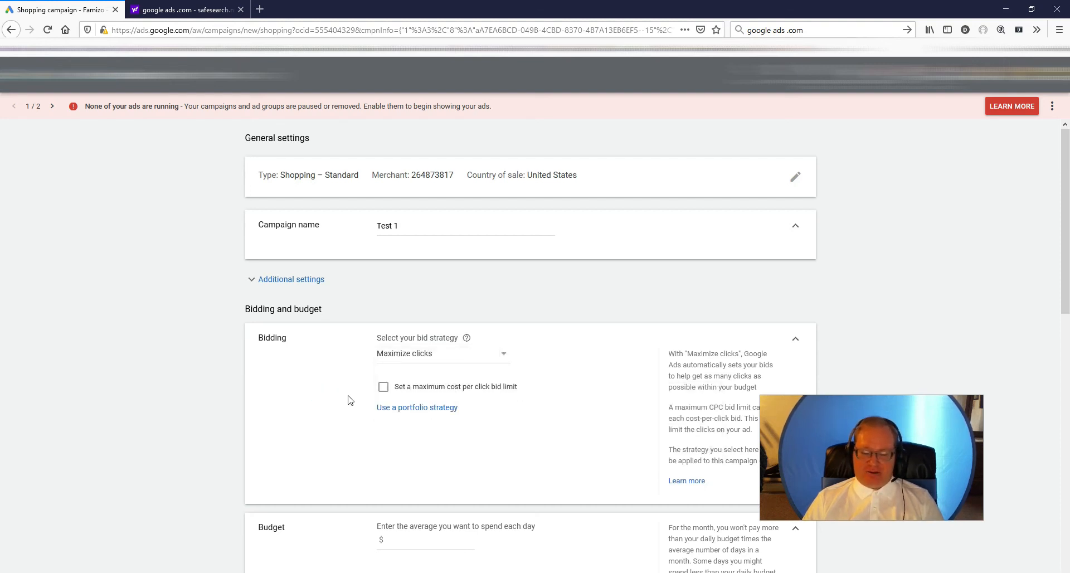
click(382, 386)
click(382, 387)
click(382, 386)
click(375, 386)
click(382, 386)
click(380, 388)
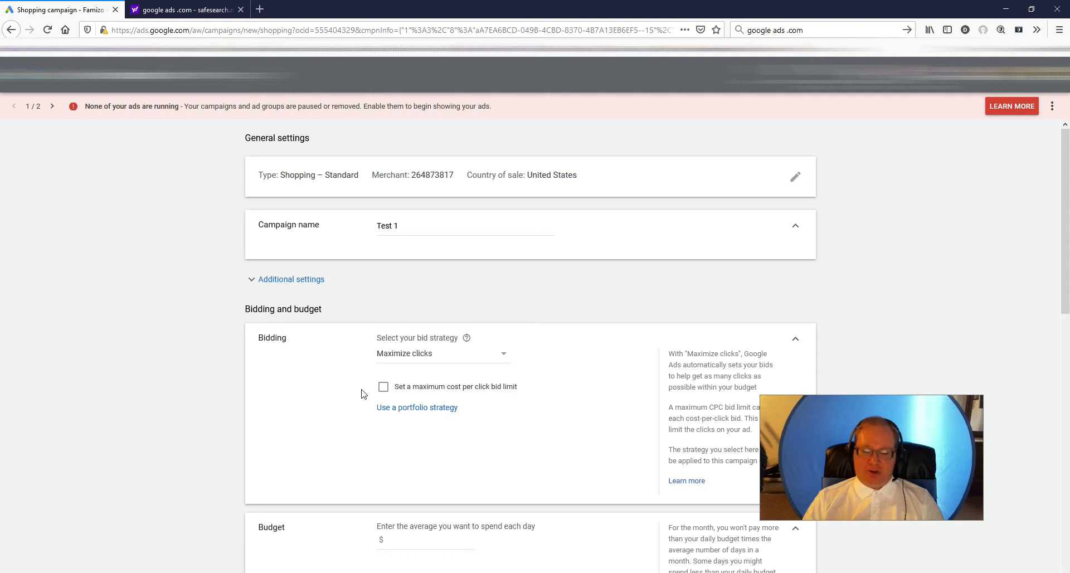
click(383, 388)
click(398, 427)
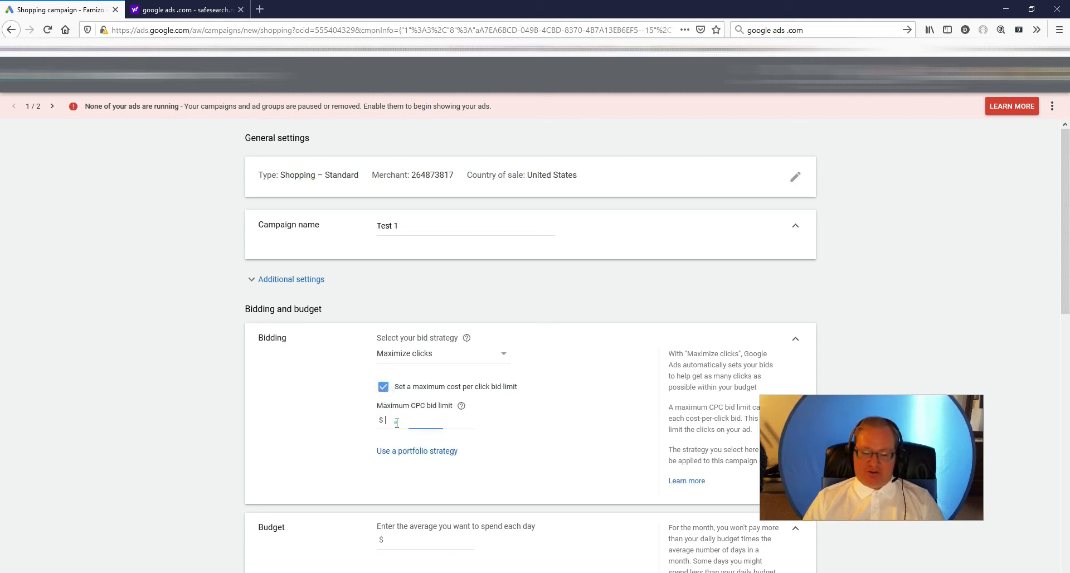
click(384, 391)
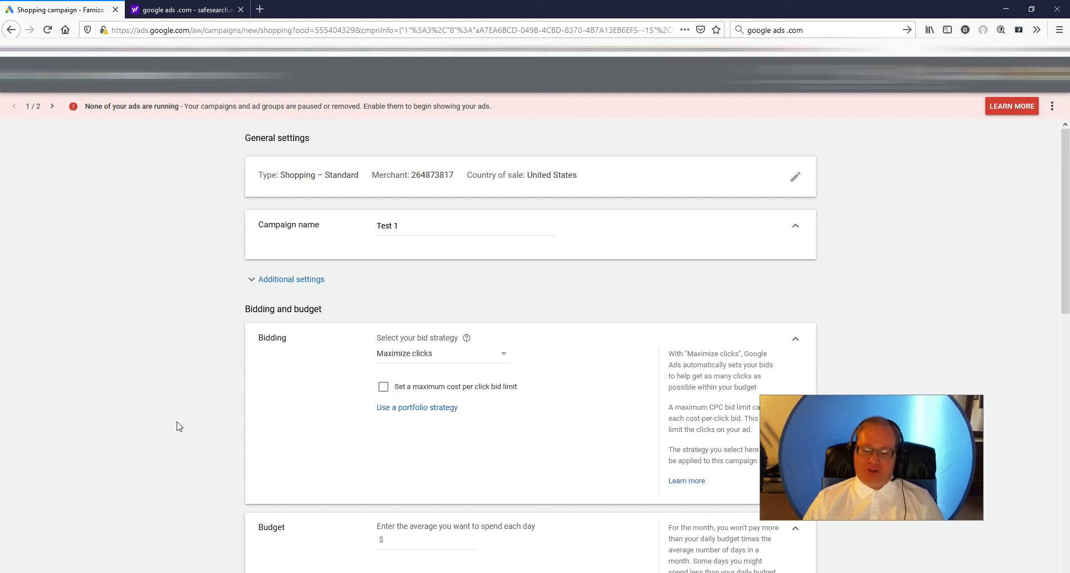
- Set the campaign's average daily budget to $15
scroll(177, 426, down, 3)
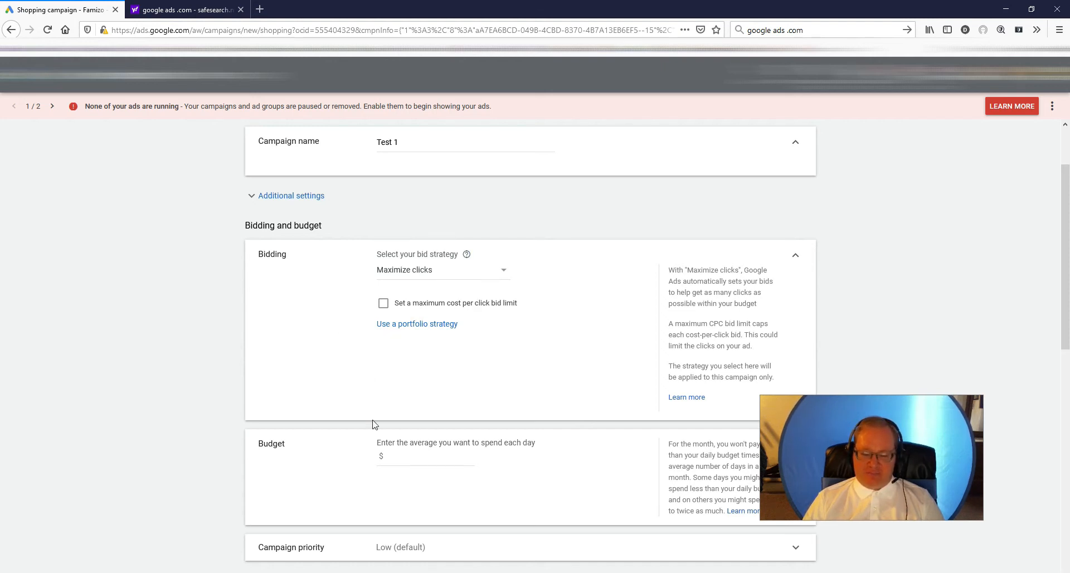
scroll(372, 425, down, 2)
click(410, 359)
text(100)
key(BackSpace)
key(BackSpace)
text(5)
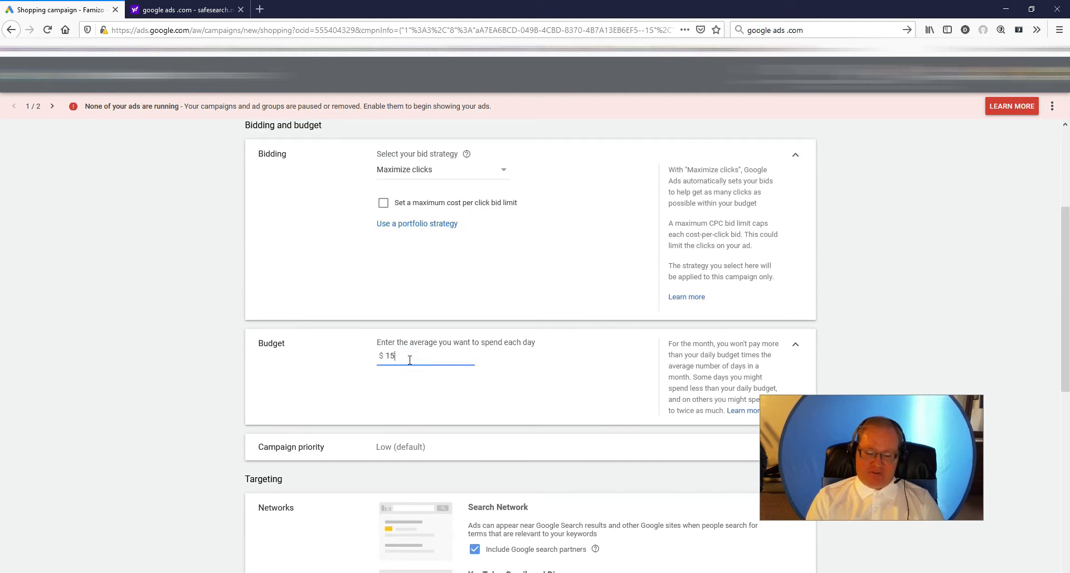
click(216, 347)
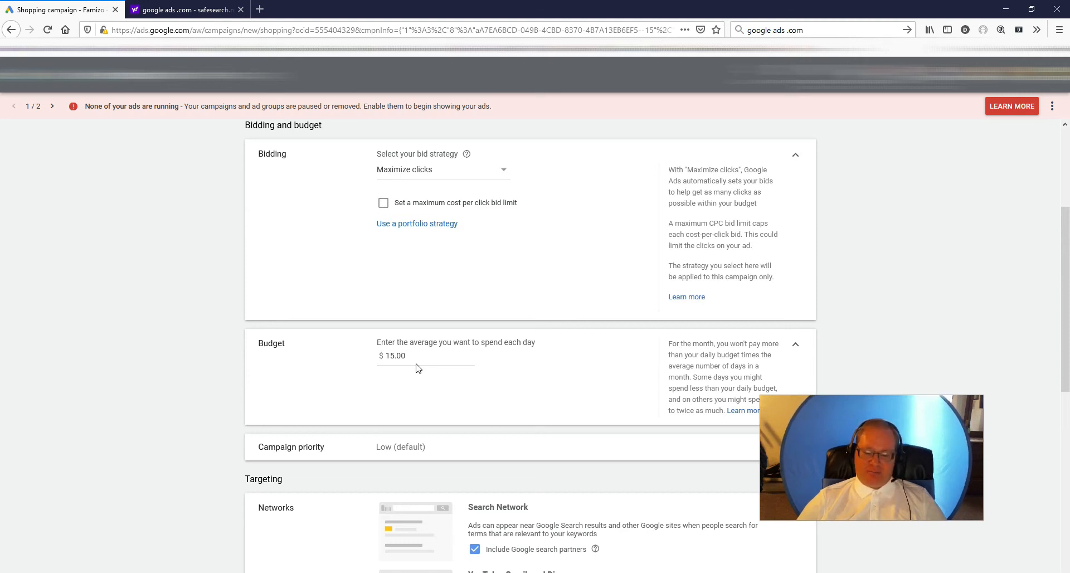
- Show the campaign priority options and collapse them again, keeping the Low default
scroll(417, 369, down, 2)
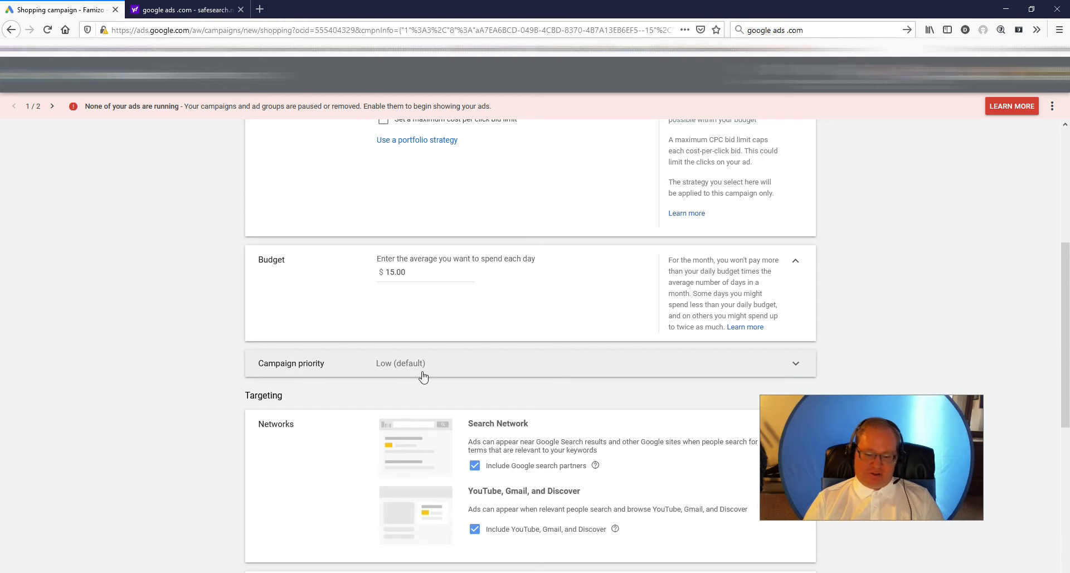
click(470, 375)
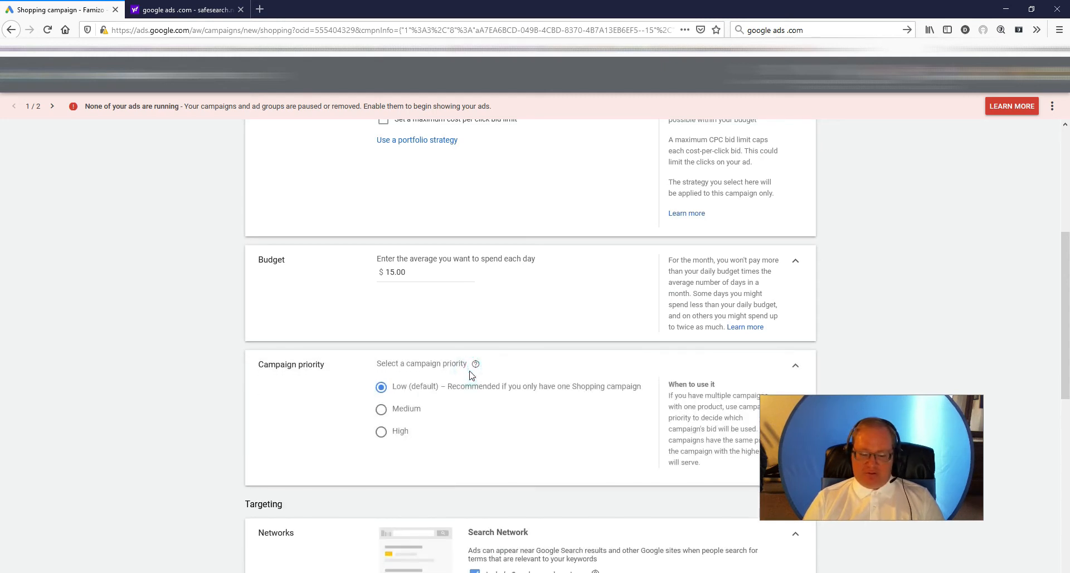
click(795, 368)
click(633, 366)
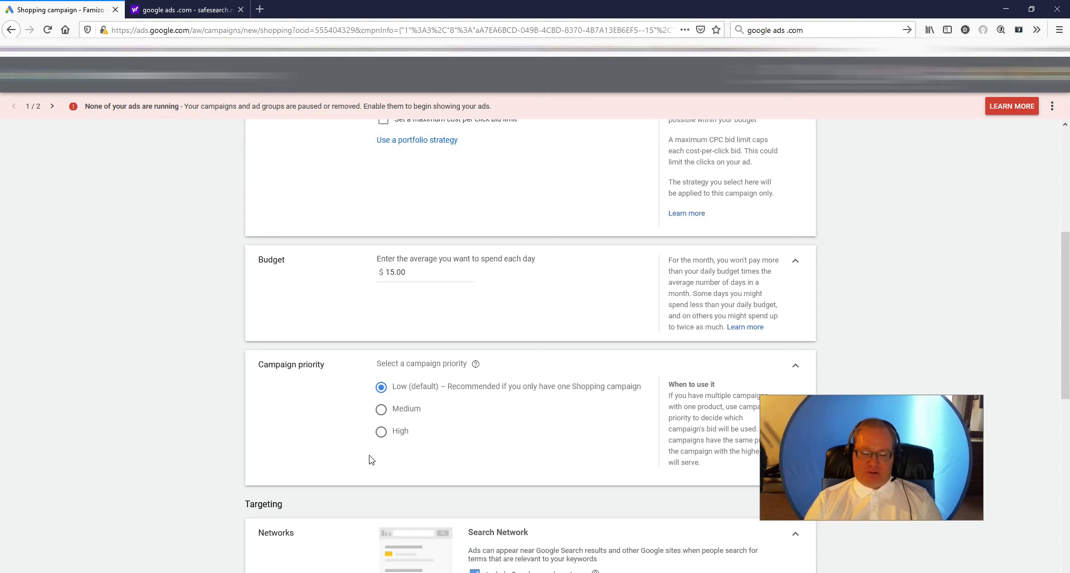
scroll(371, 394, down, 3)
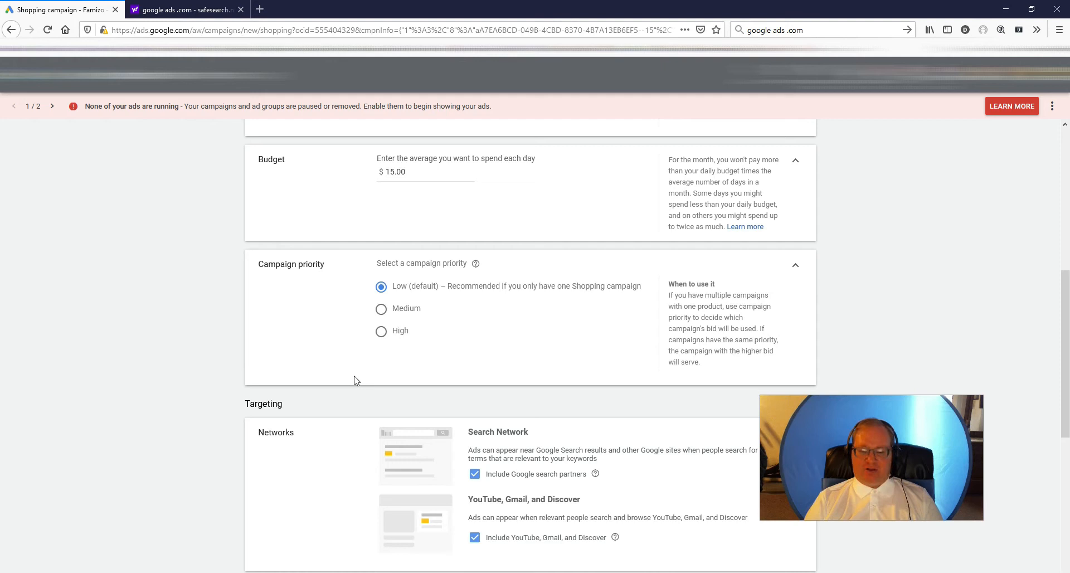
click(797, 269)
- Try excluding Google search partners and YouTube, Gmail, and Discover from the campaign's networks, then include both again
scroll(576, 429, down, 2)
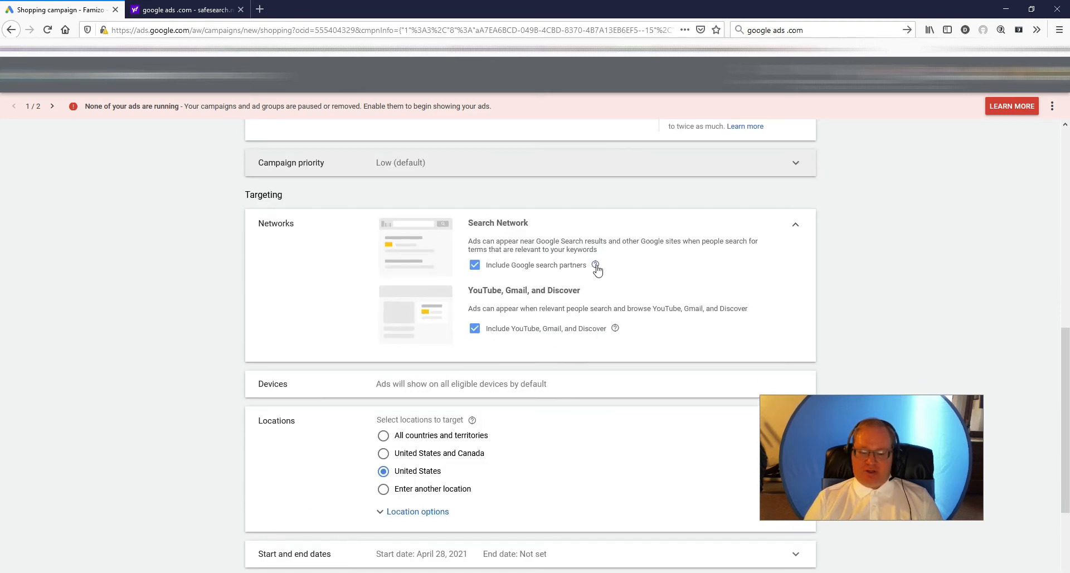
click(475, 266)
click(474, 338)
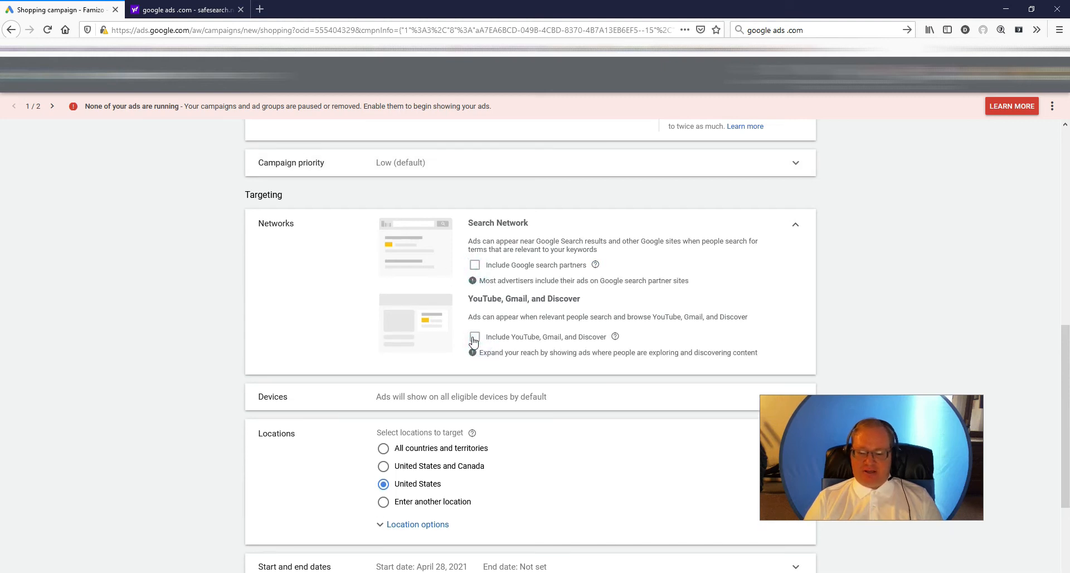
click(474, 338)
click(474, 265)
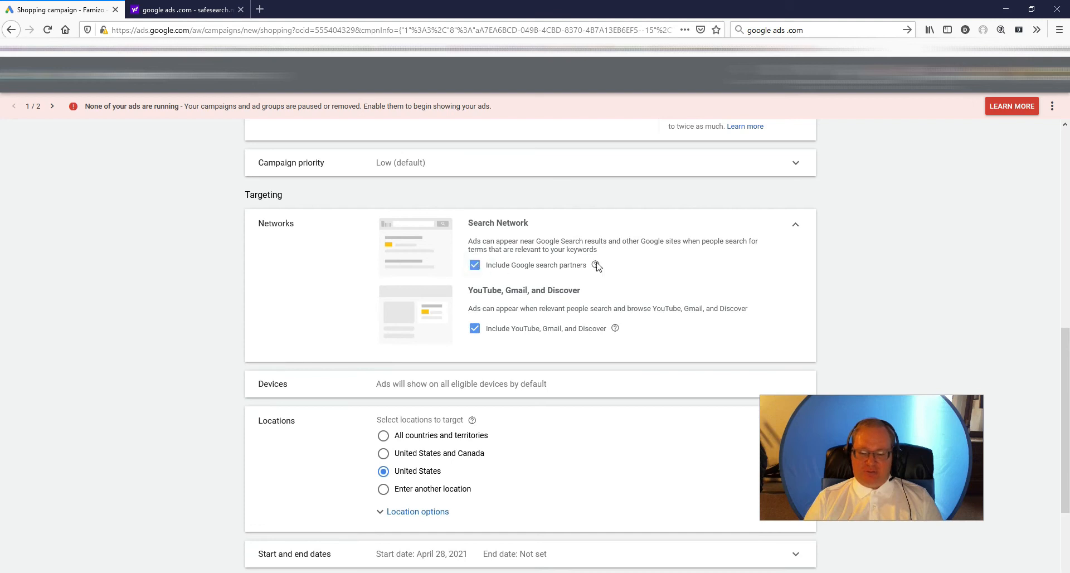
click(474, 266)
click(476, 337)
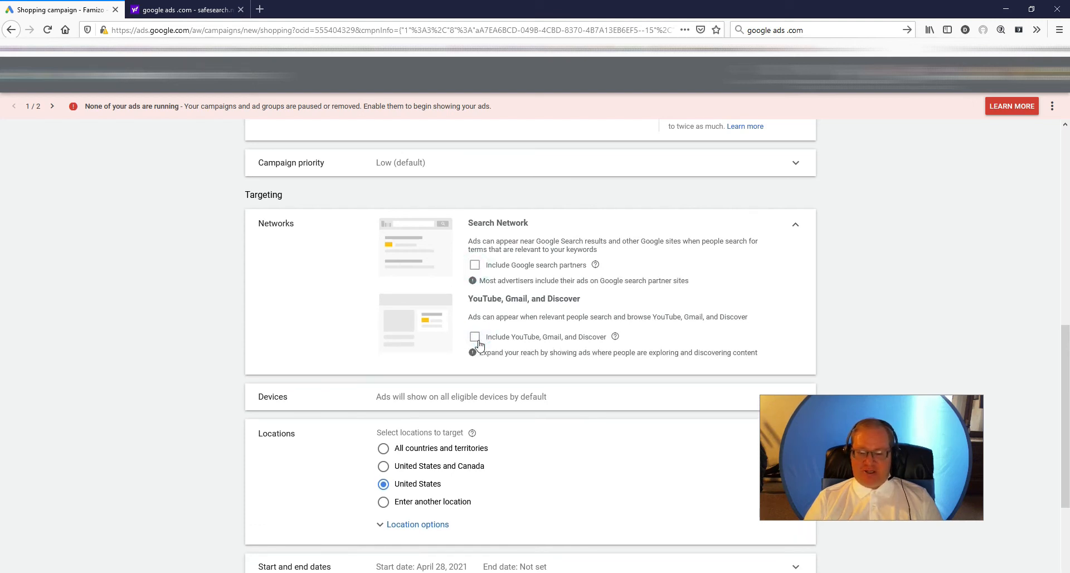
click(476, 339)
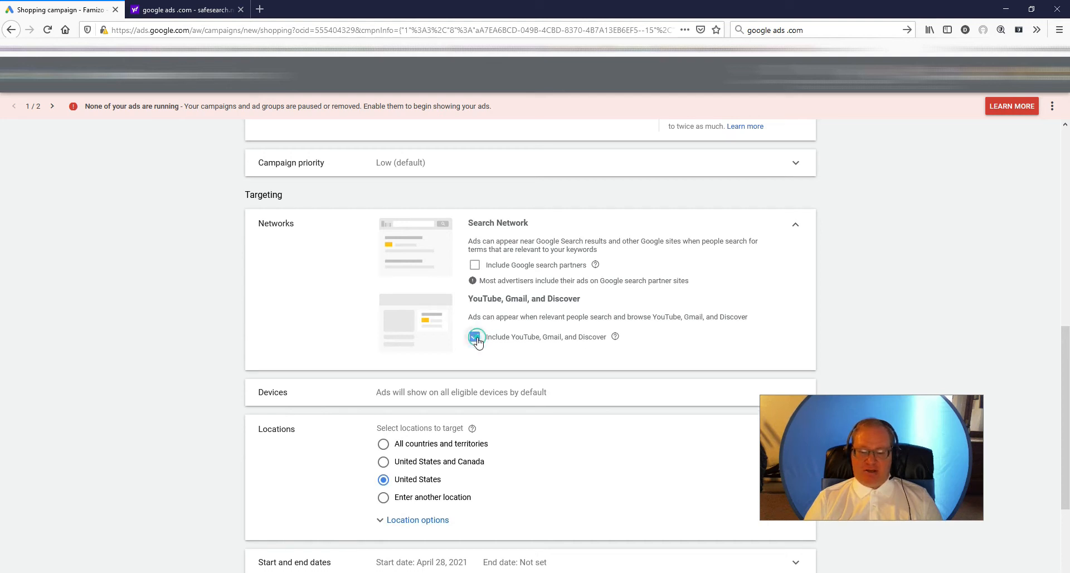
click(474, 336)
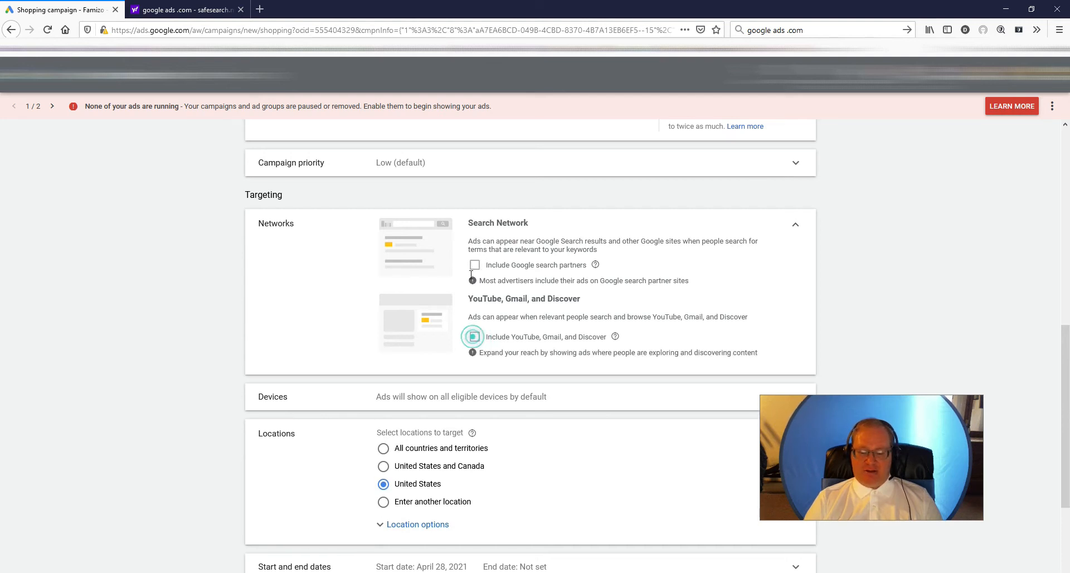
click(474, 265)
click(476, 329)
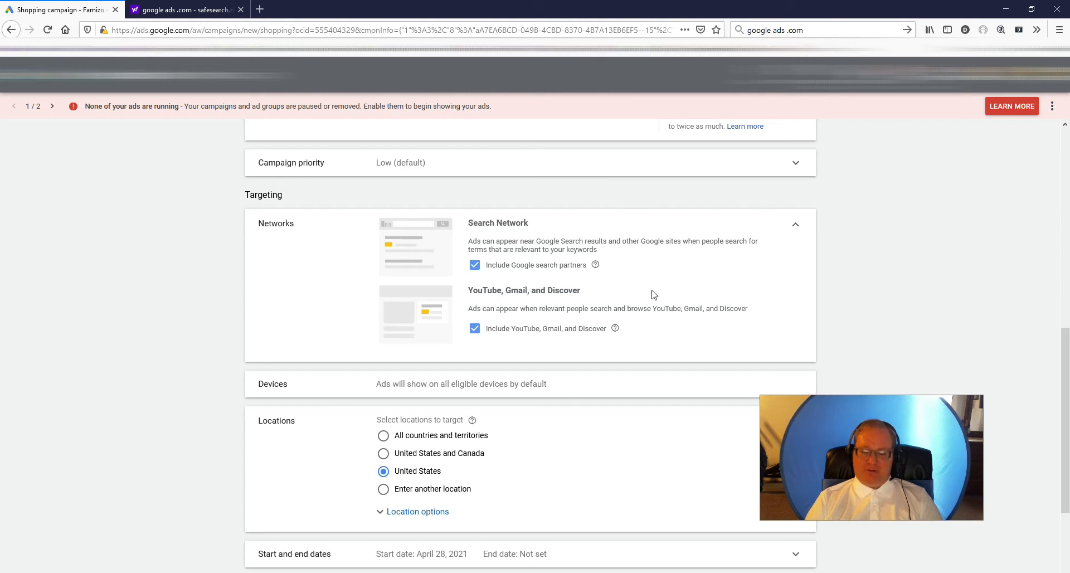
- Create the campaign, keeping United States as the target location and Ad group 1 as the ad group name
scroll(524, 412, down, 3)
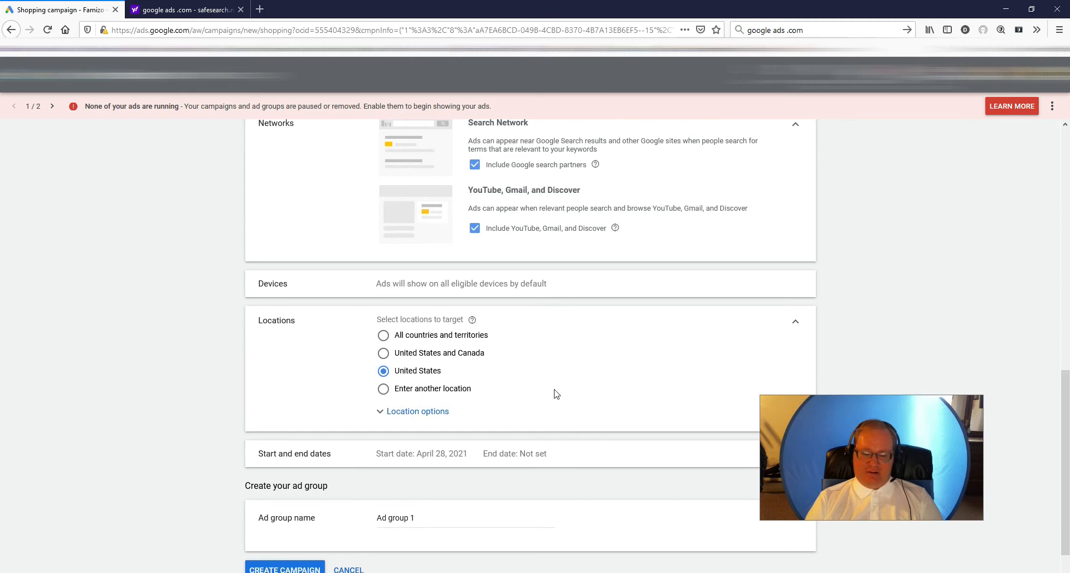
scroll(502, 362, down, 1)
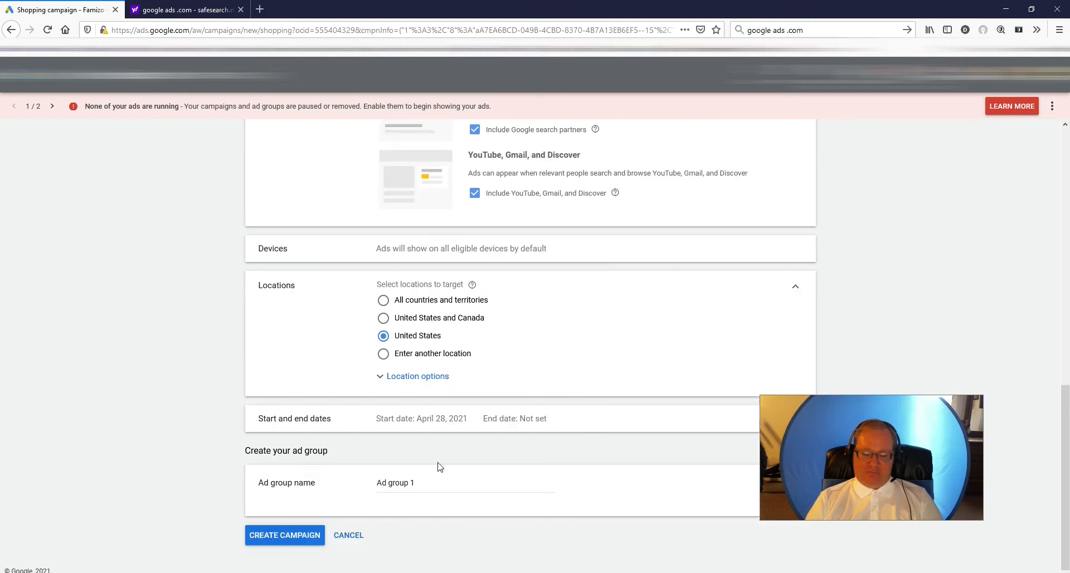
click(265, 537)
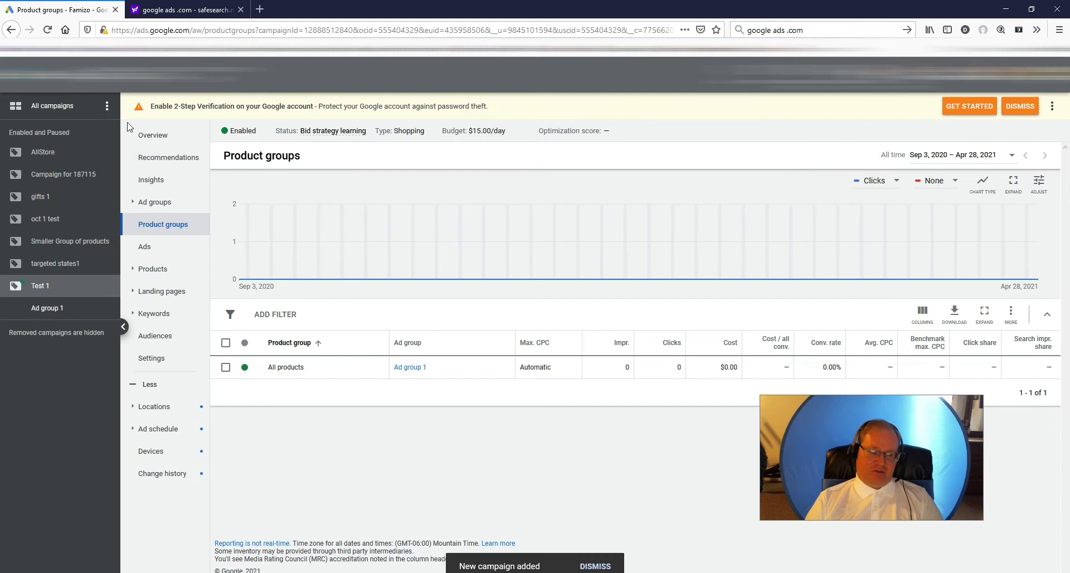
- Look over the new campaign's product group, open Test 1 from the list of all campaigns and select its ad group
click(226, 368)
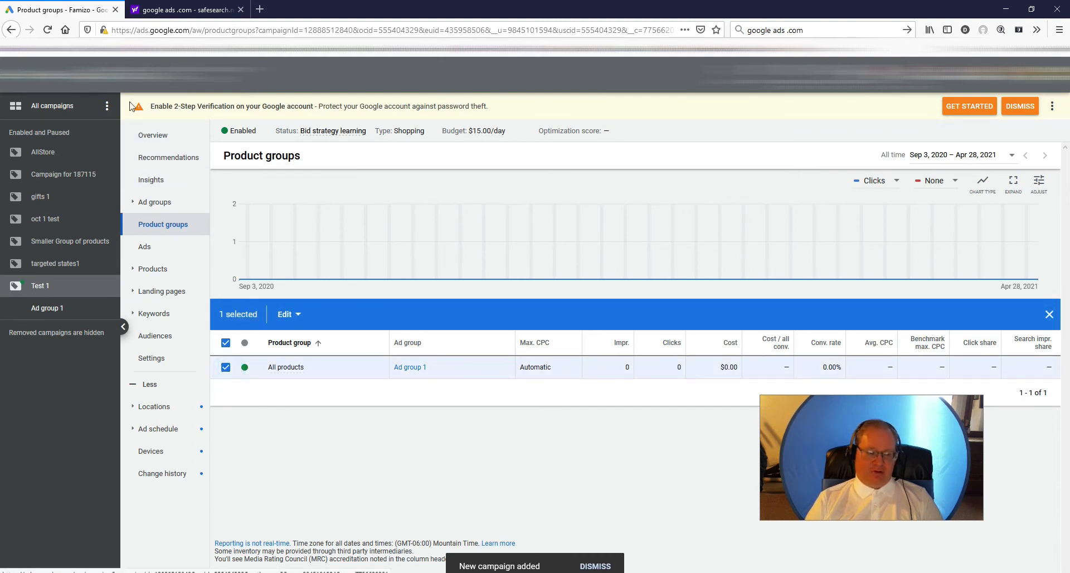
click(61, 74)
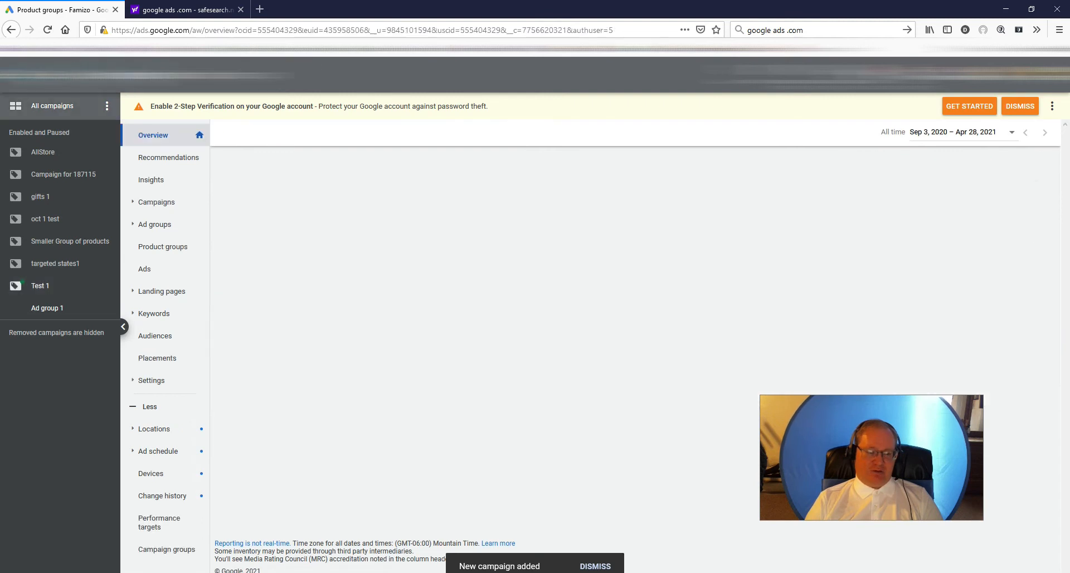
click(156, 202)
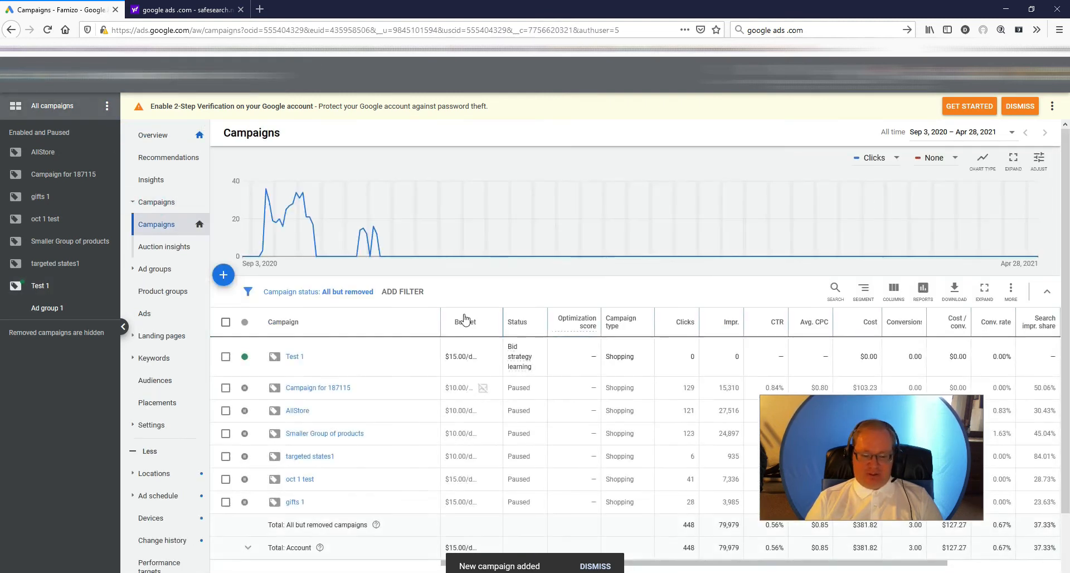
click(225, 356)
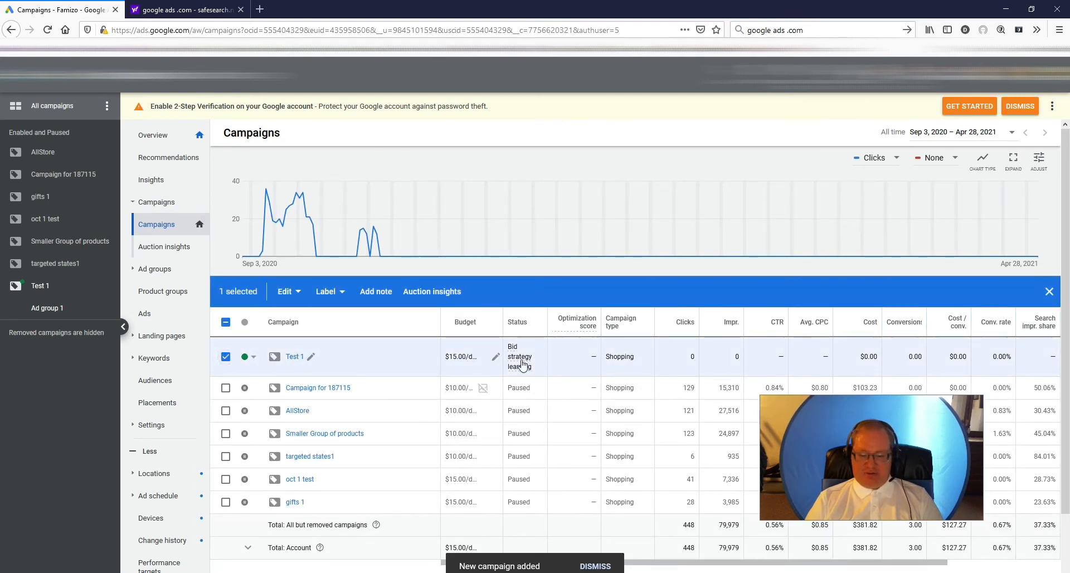
click(295, 357)
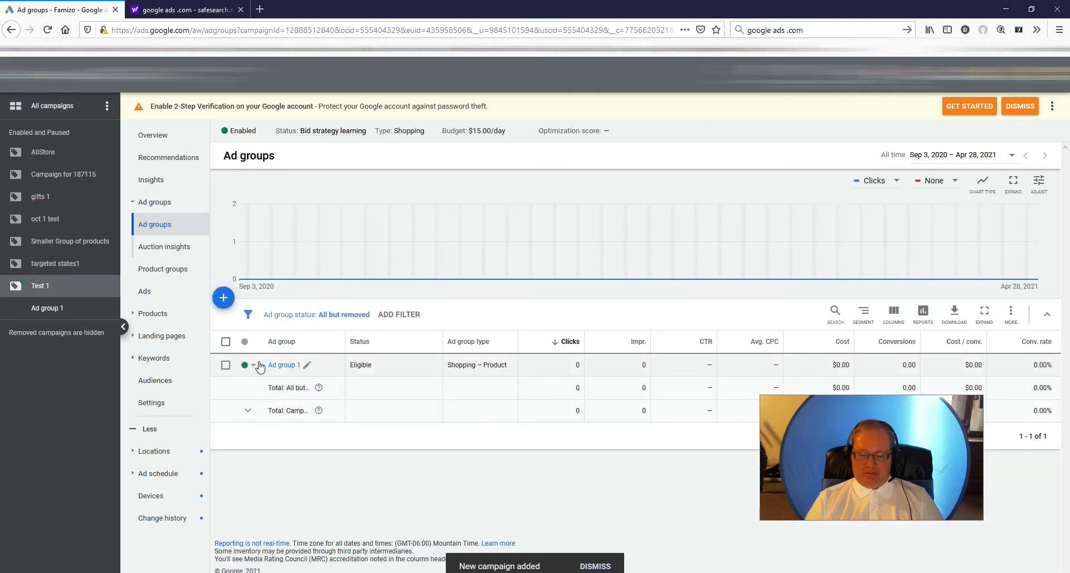
click(224, 365)
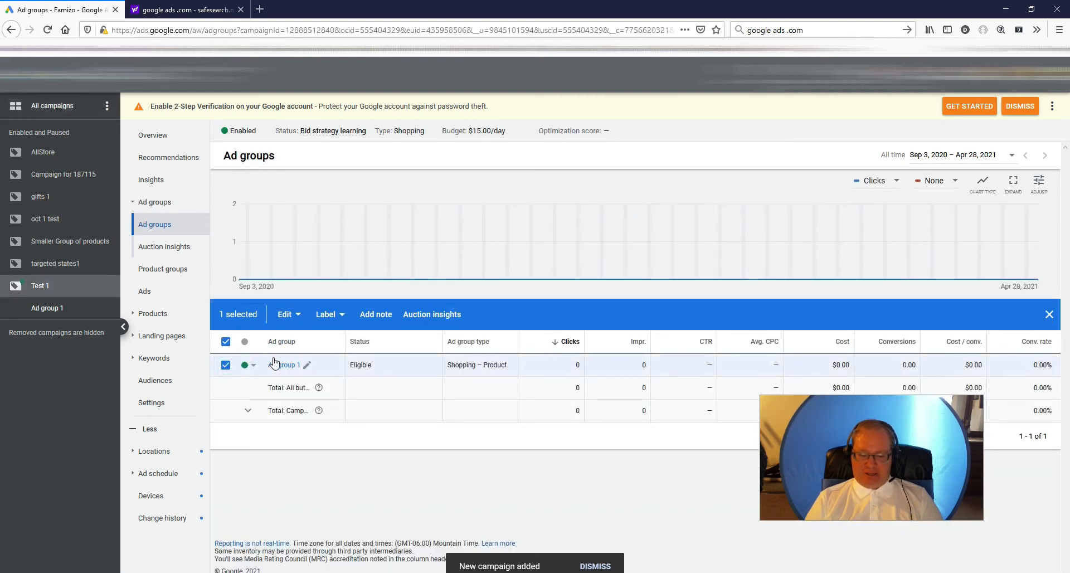
- Review Test 1's campaign settings, including the Maximize clicks bidding details and the additional settings
click(159, 403)
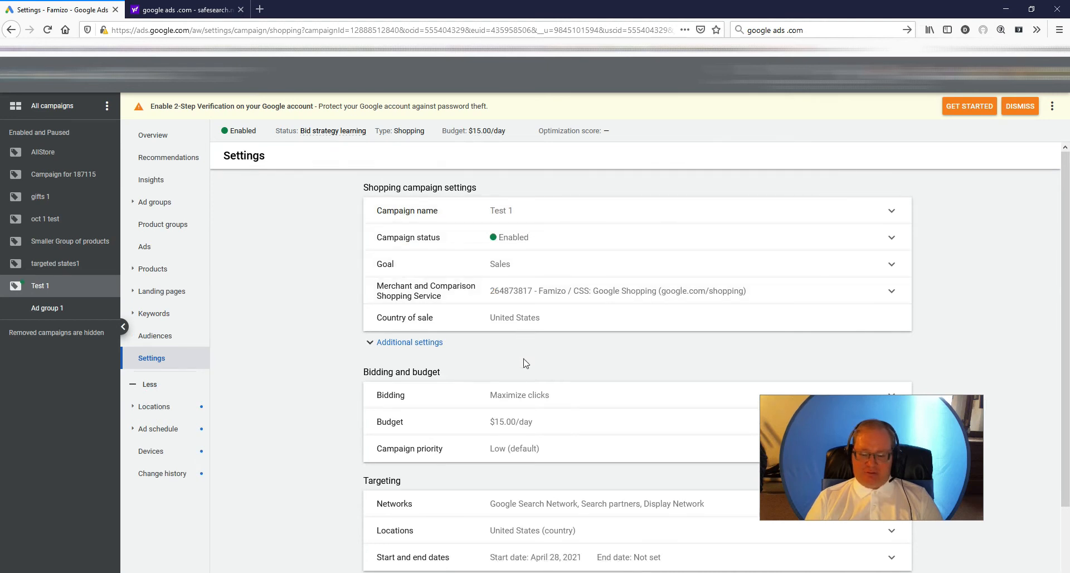
scroll(527, 362, down, 2)
click(575, 324)
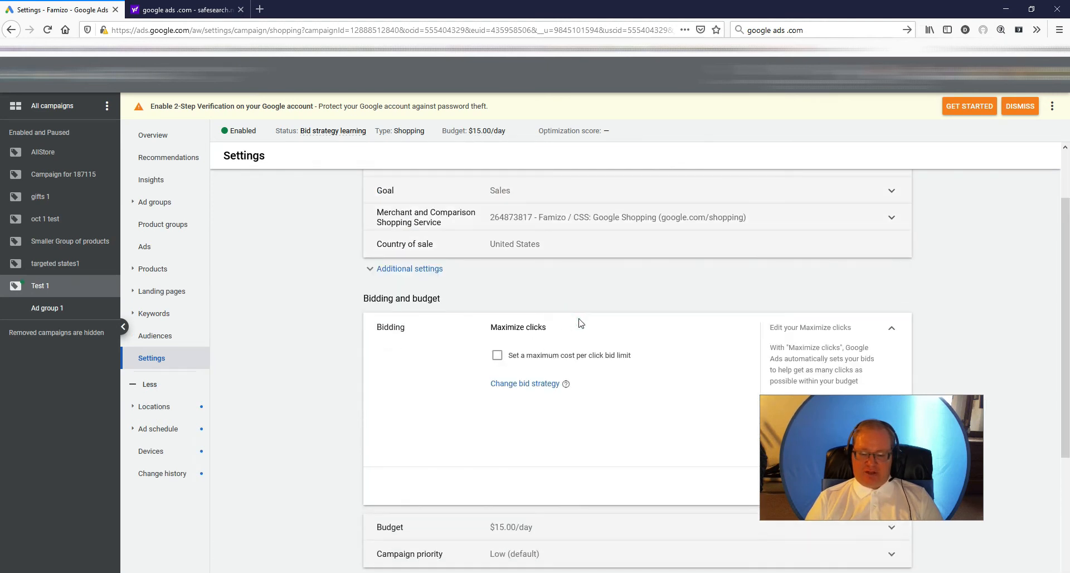
click(894, 330)
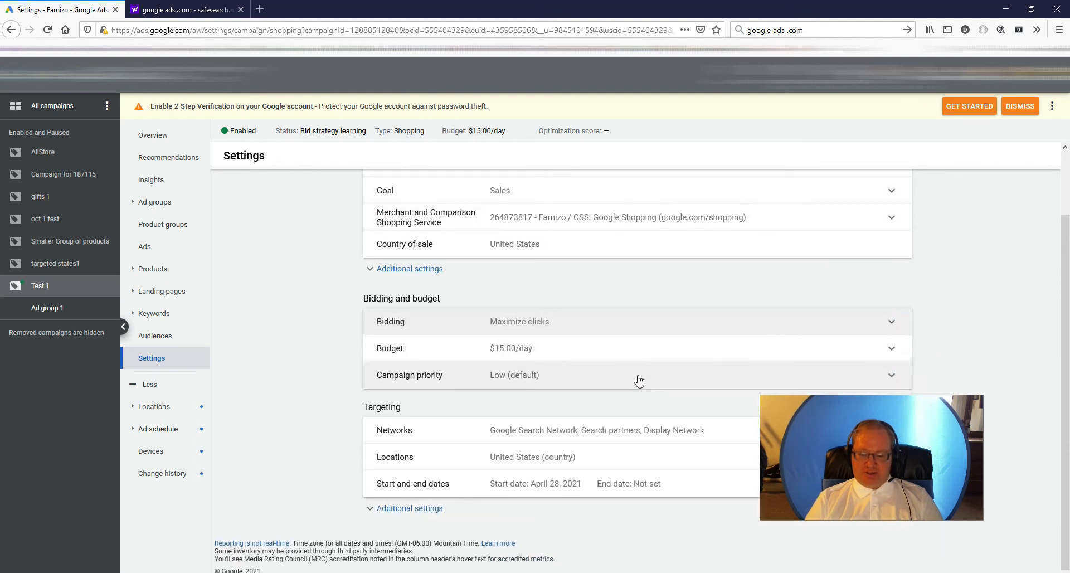
click(422, 516)
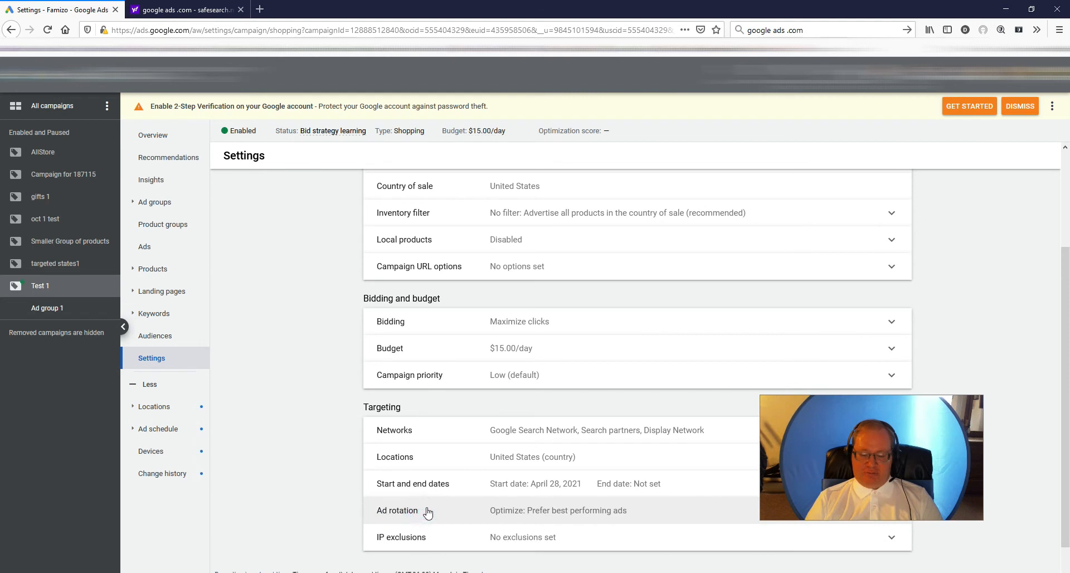
scroll(440, 499, down, 1)
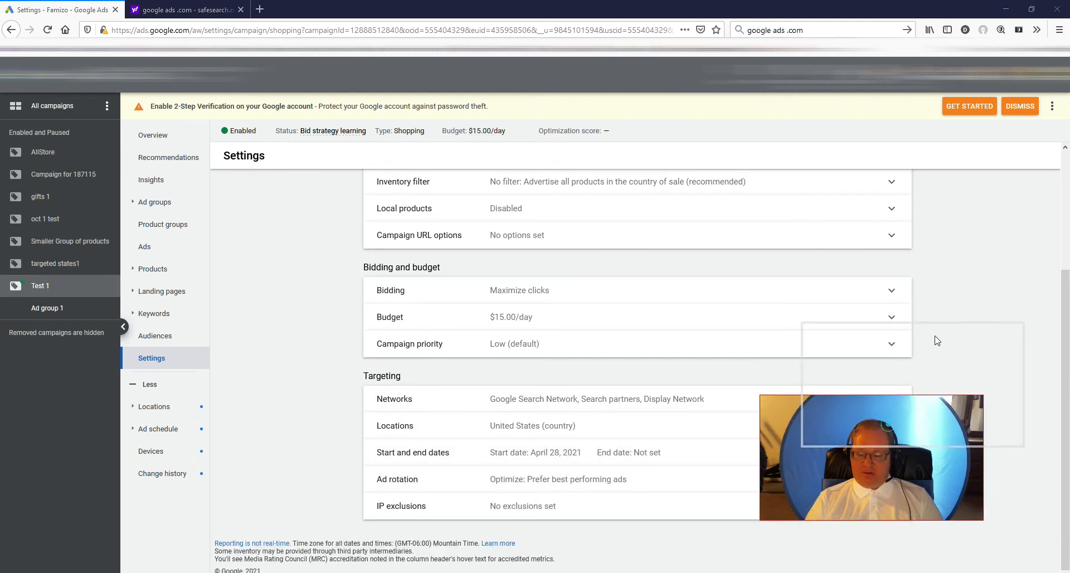
- Change Test 1's targeted locations to United Kingdom and United States and save them
click(889, 426)
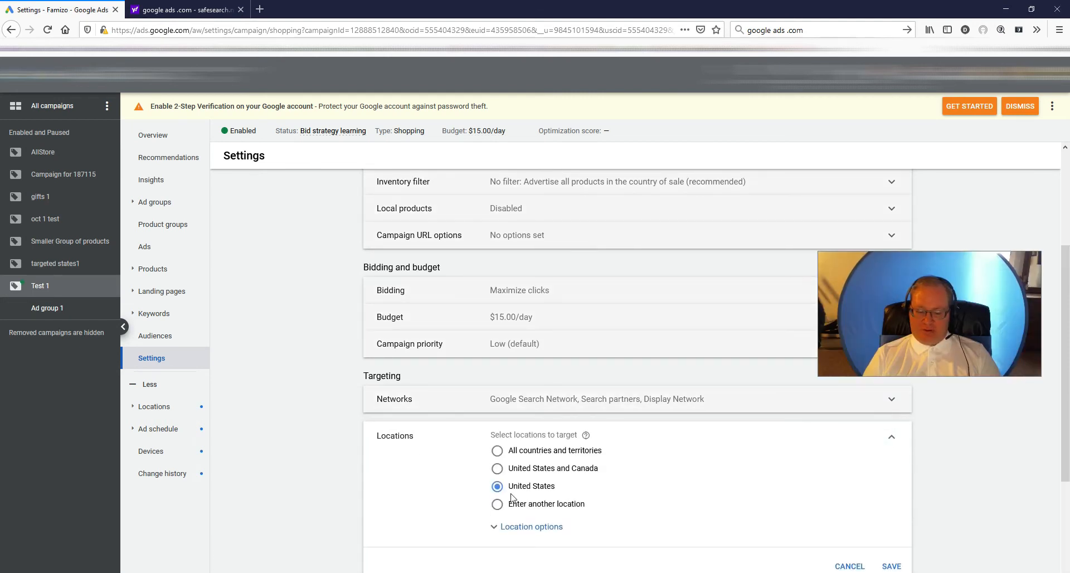
click(497, 404)
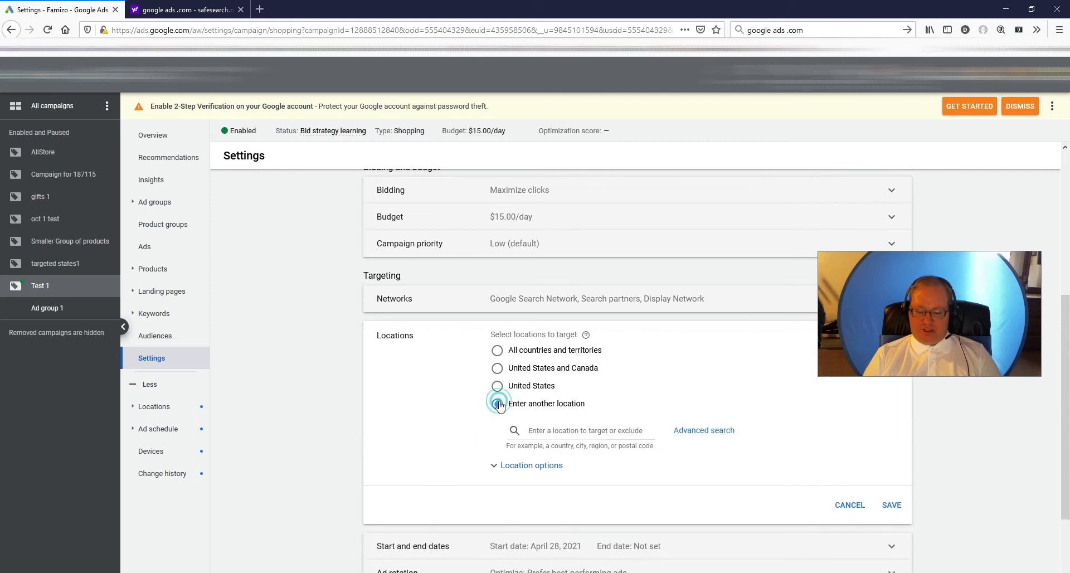
click(498, 369)
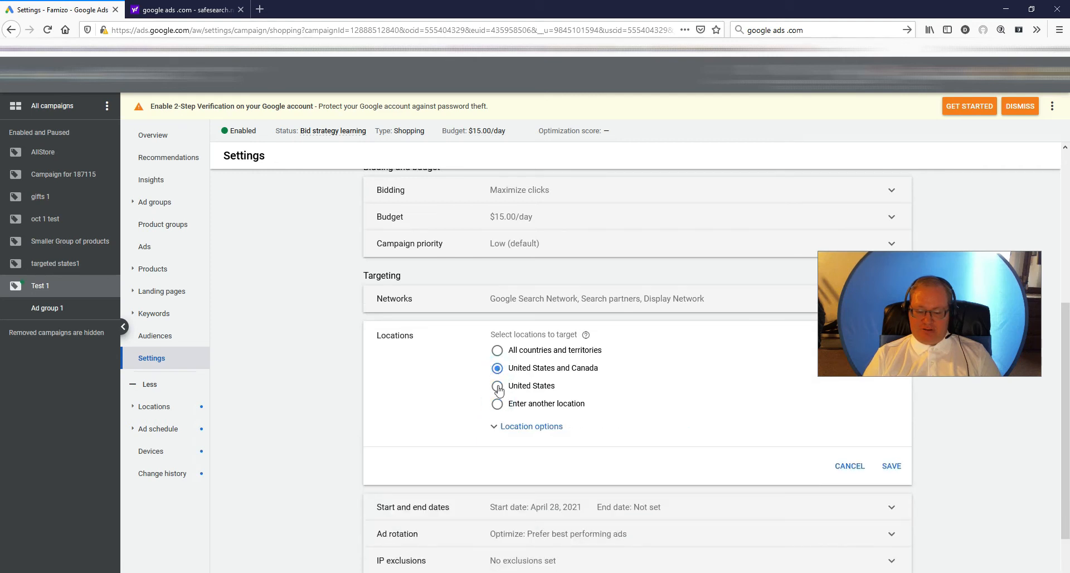
click(498, 404)
click(561, 433)
text(United)
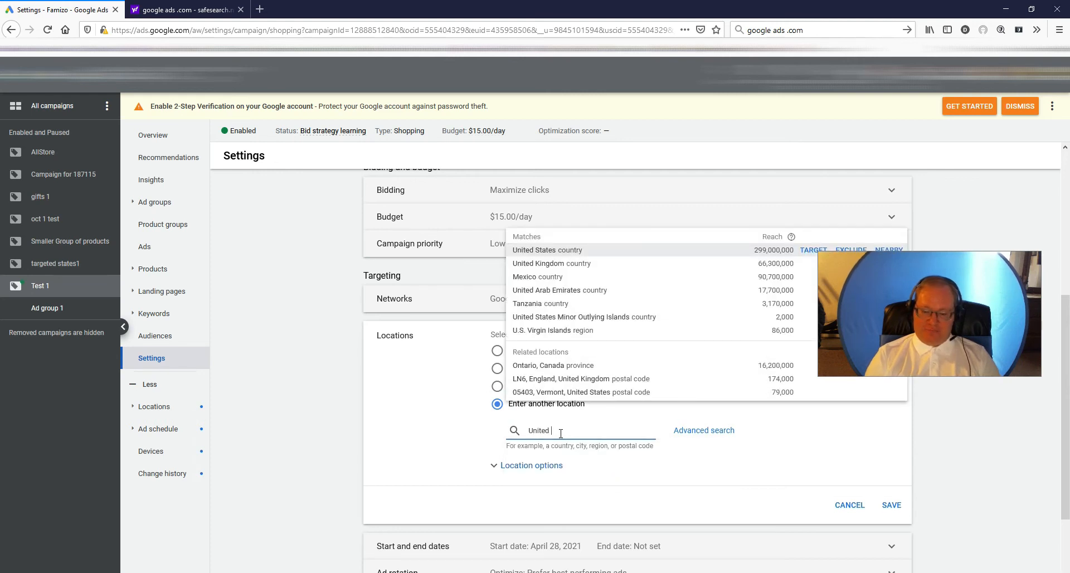
click(555, 264)
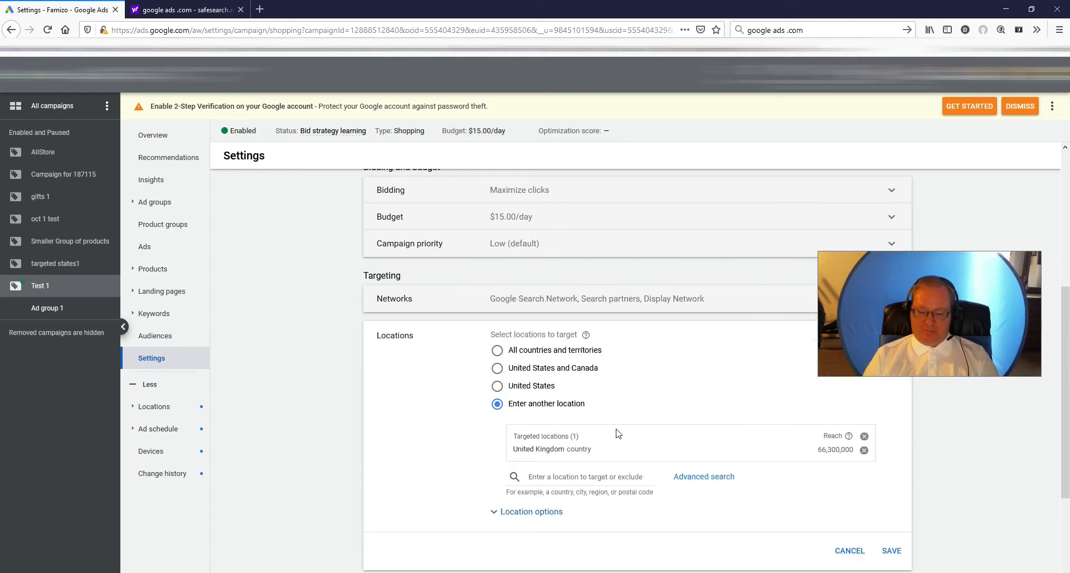
click(585, 478)
text(United s)
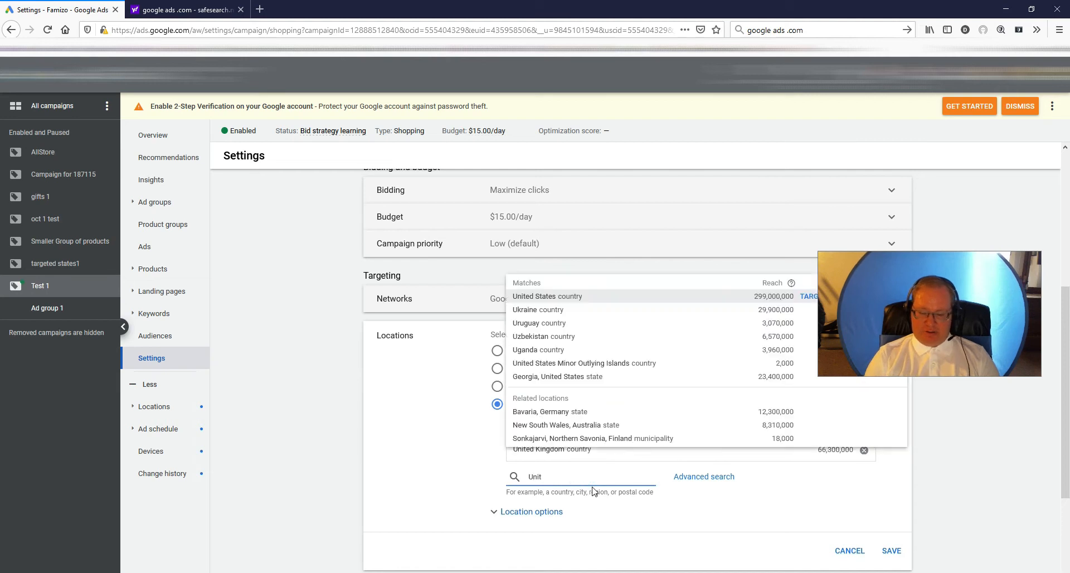
text(tates)
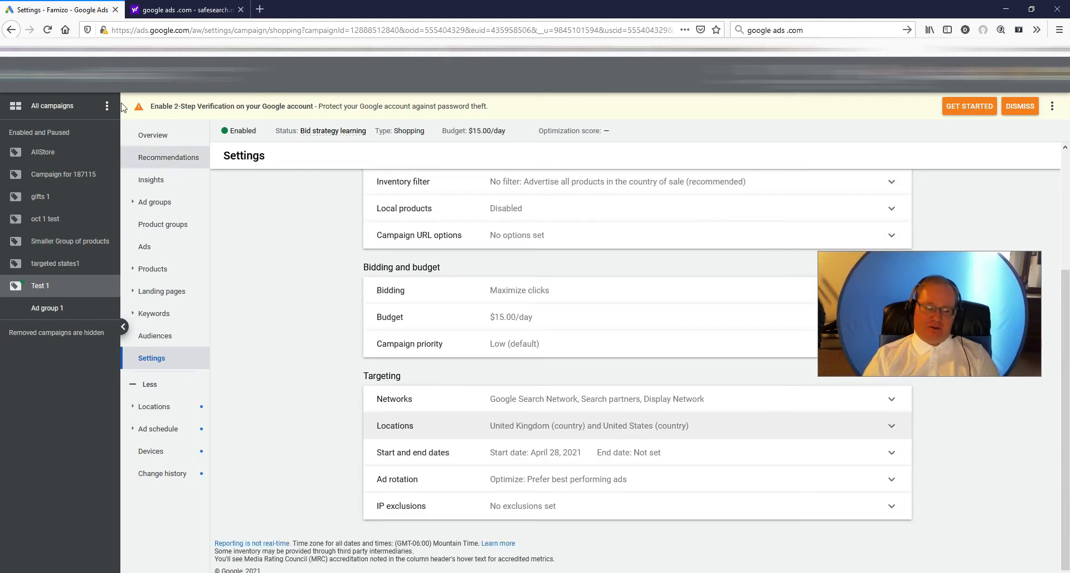
- Reopen Test 1 from the list of all campaigns and view its negative keywords and search terms
click(52, 106)
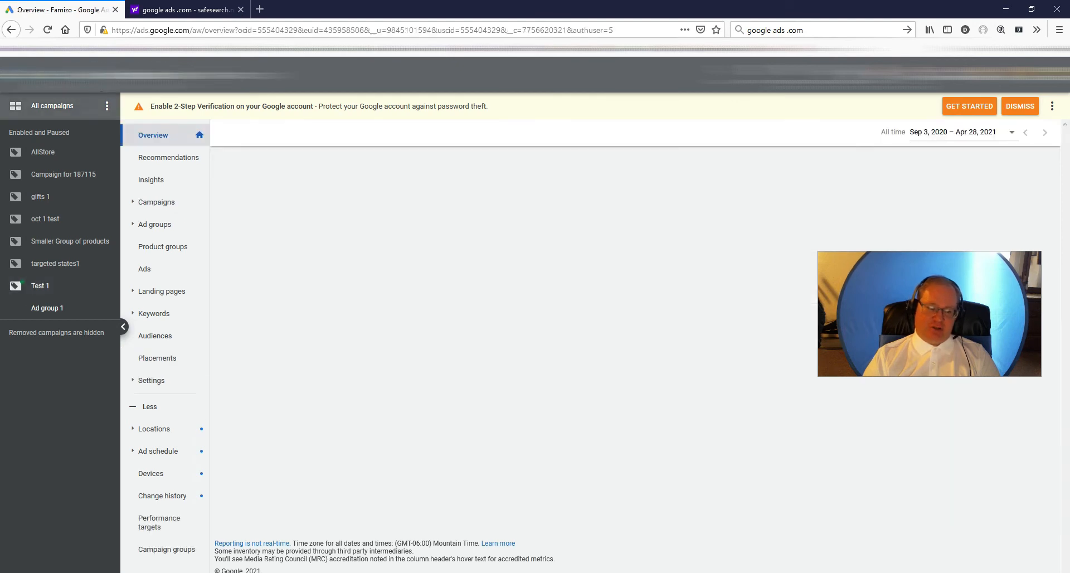
click(155, 208)
click(293, 362)
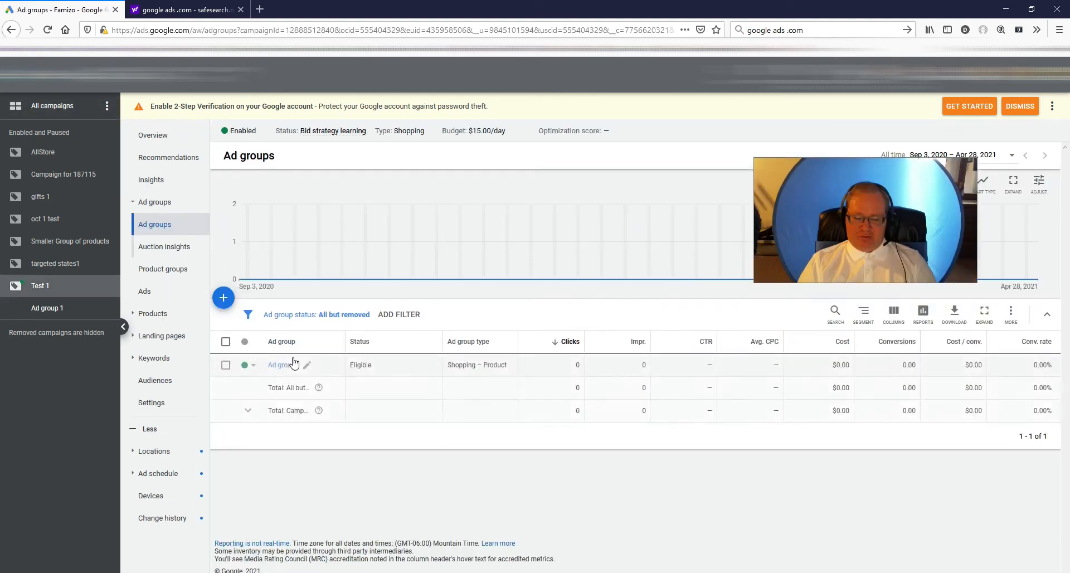
click(226, 365)
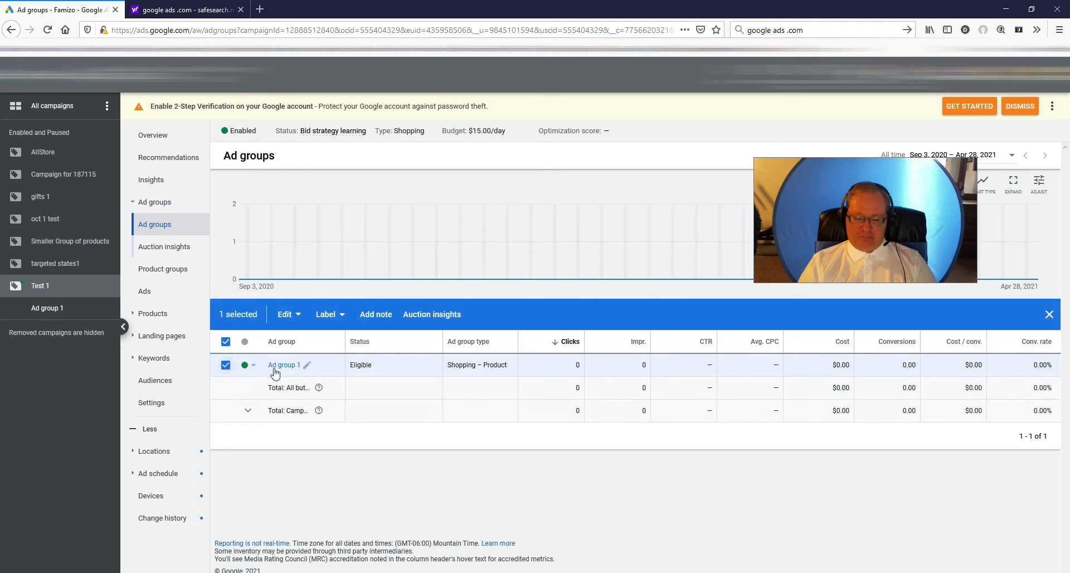
click(169, 362)
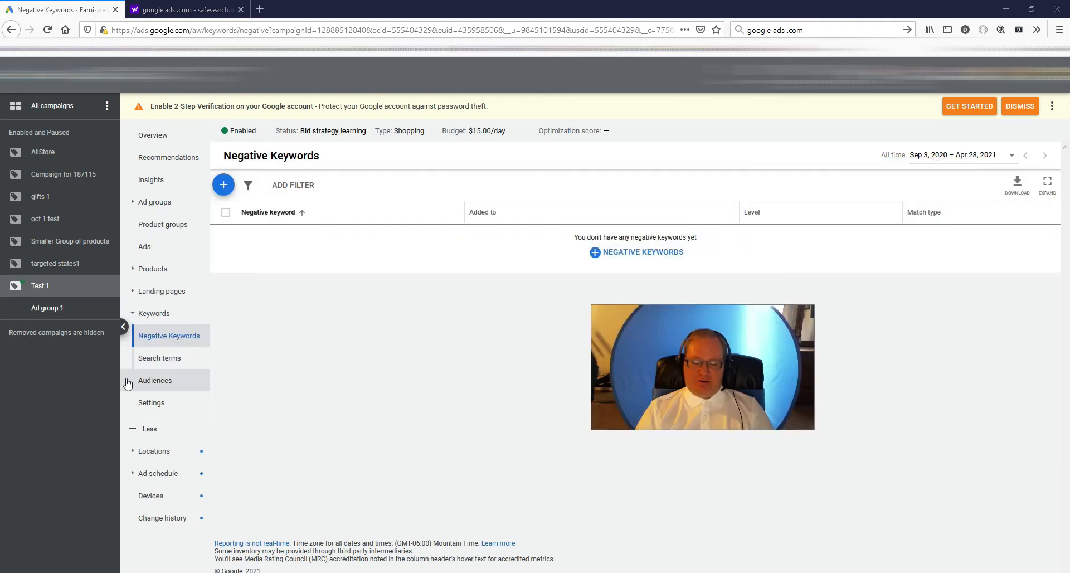
click(168, 360)
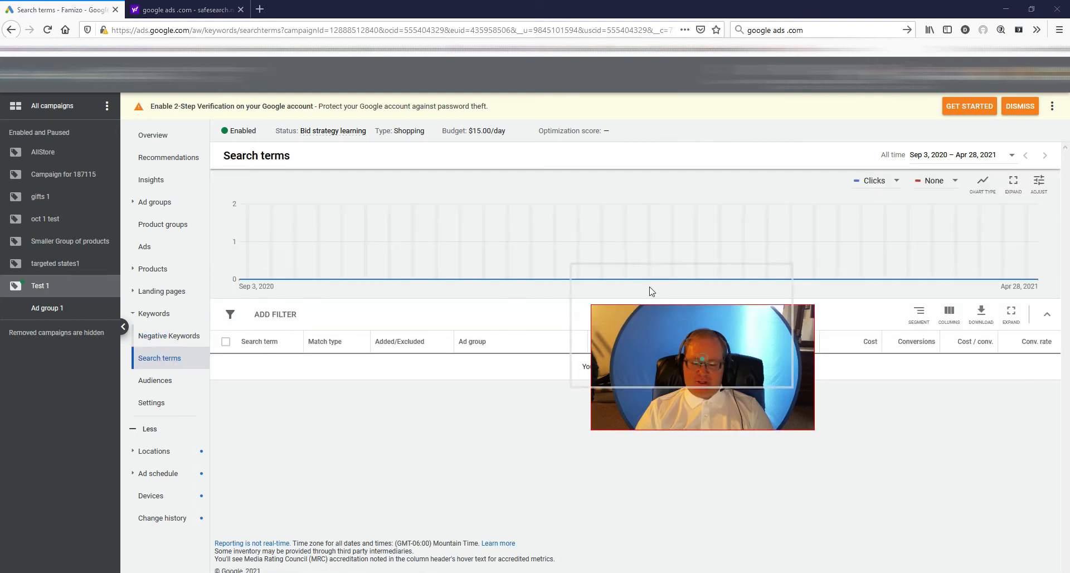
- Open the AllStore campaign from the list of all campaigns and view its search terms
click(150, 135)
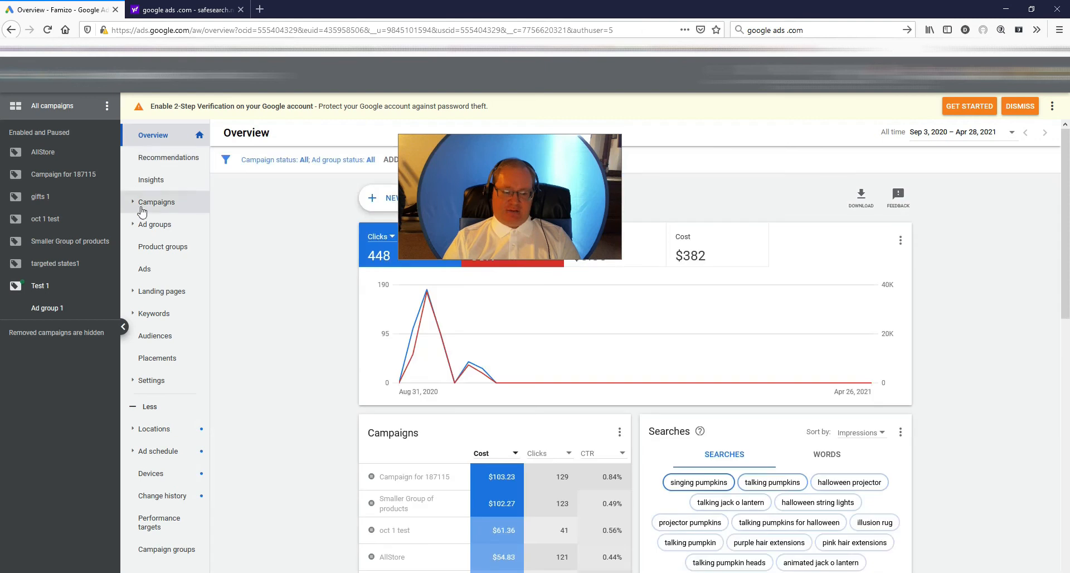
click(153, 201)
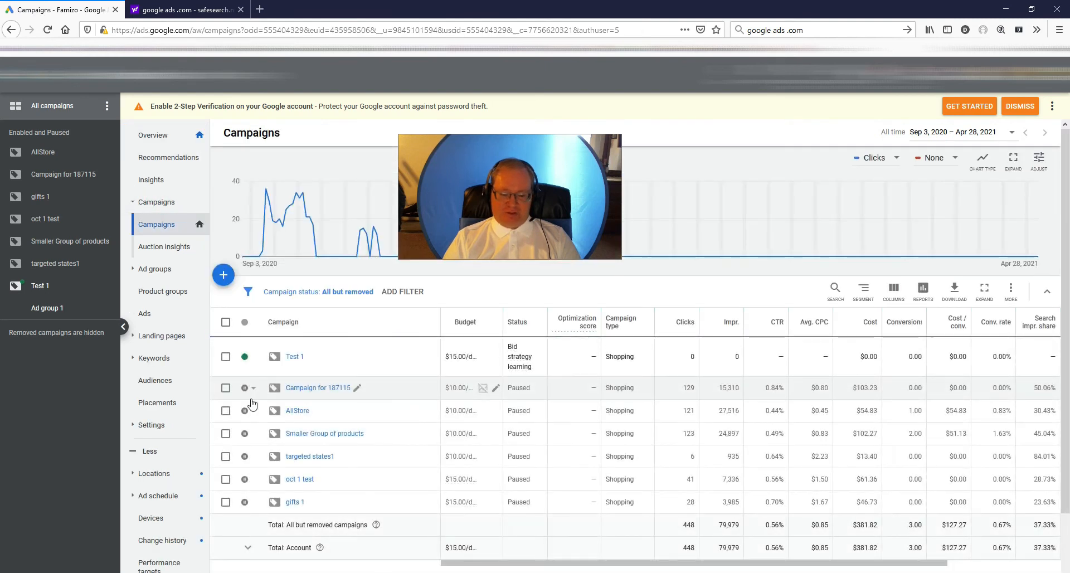
click(226, 412)
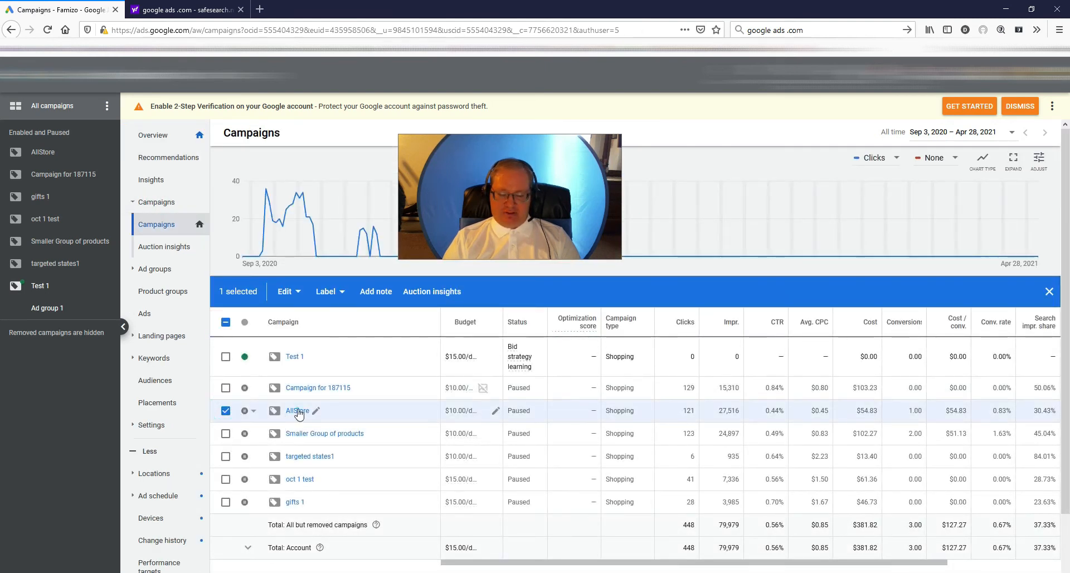
click(297, 411)
click(226, 365)
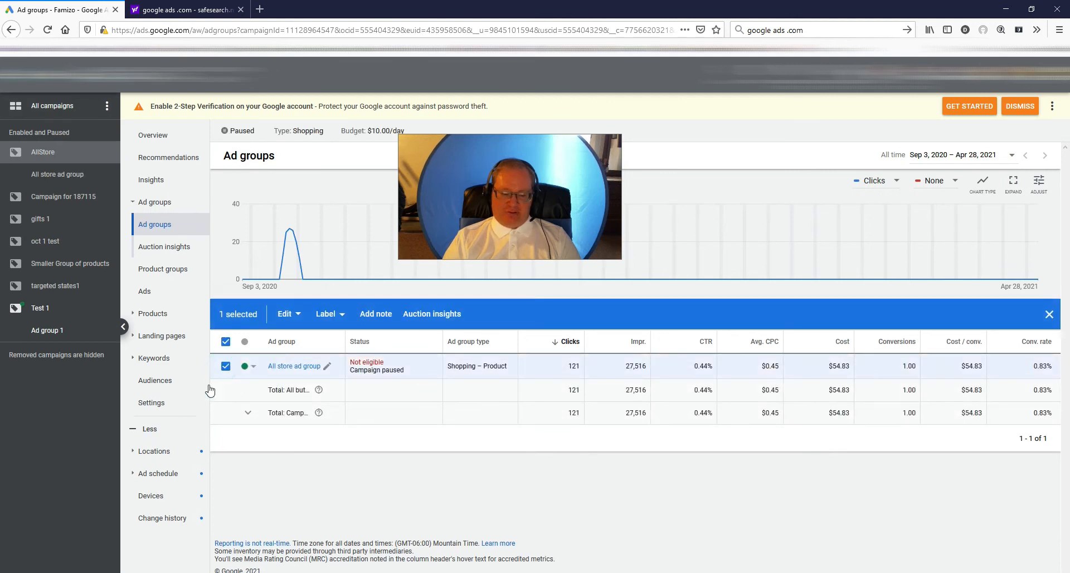
click(161, 360)
click(158, 358)
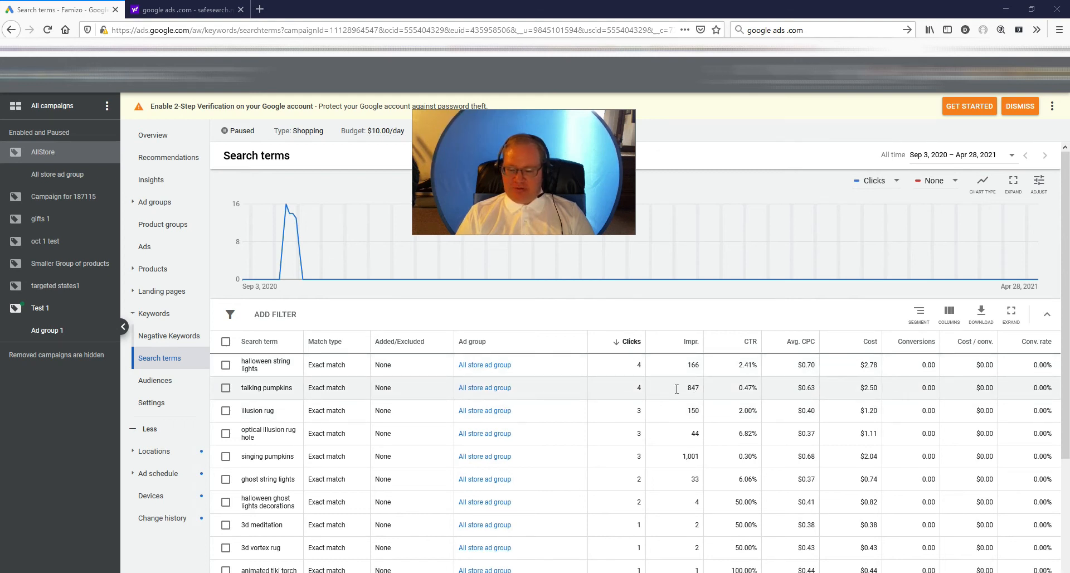
- Add the search term "talking pumpkins" as an exact match negative keyword for AllStore's ad group and clear the selection
click(225, 387)
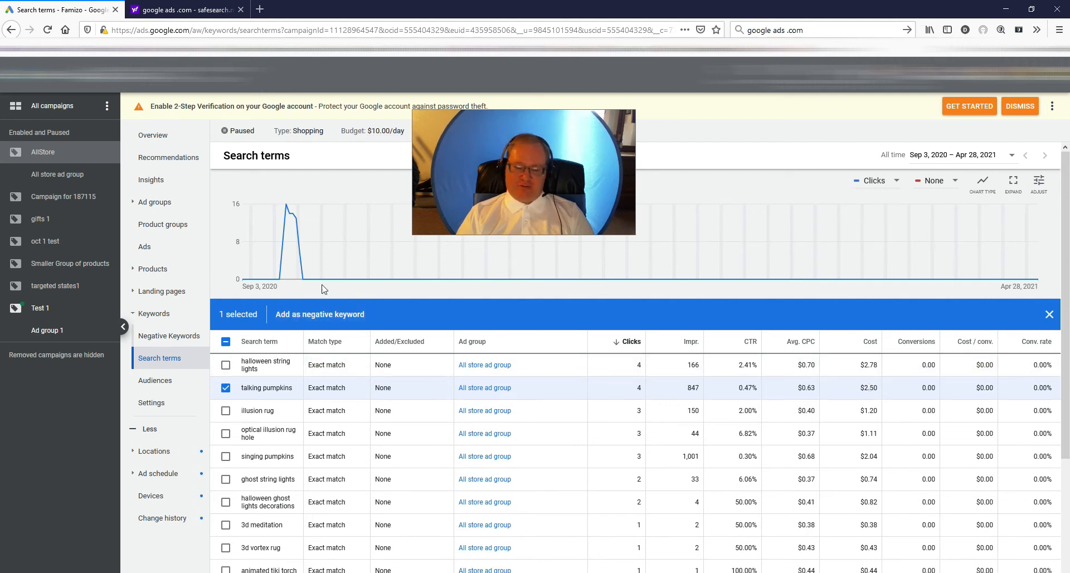
click(328, 315)
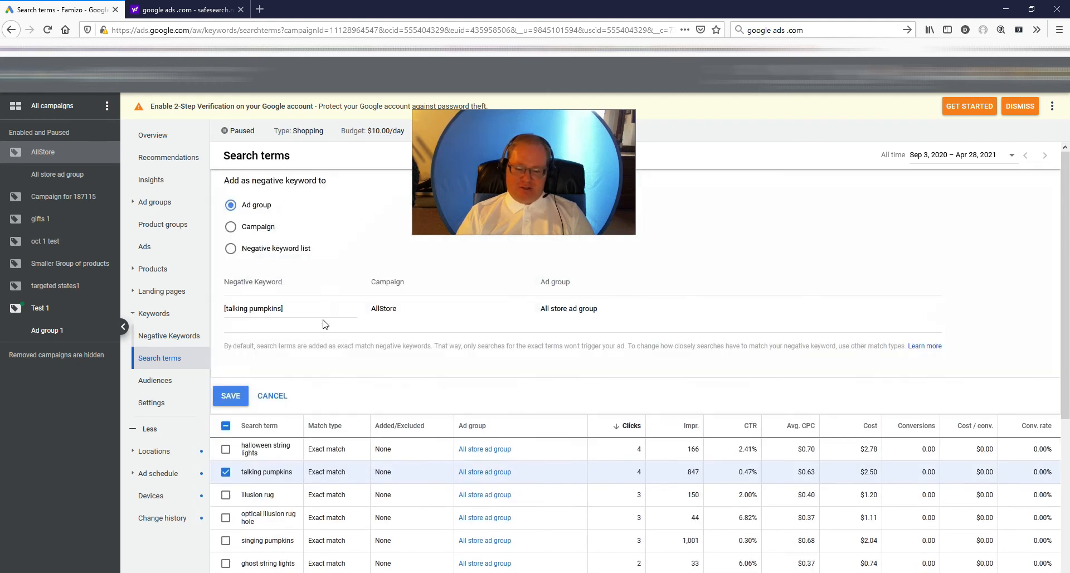
click(241, 401)
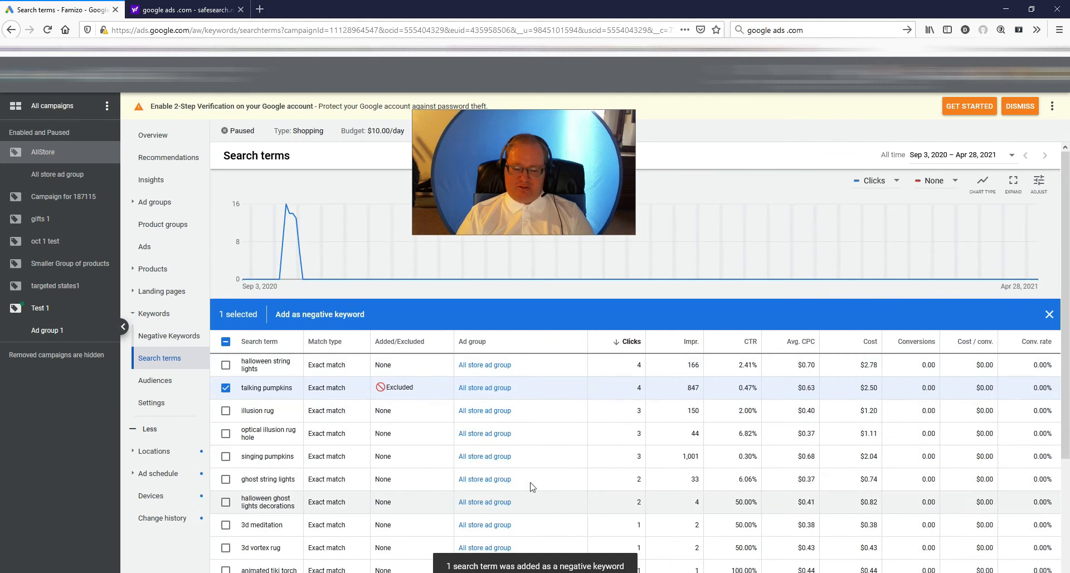
click(226, 388)
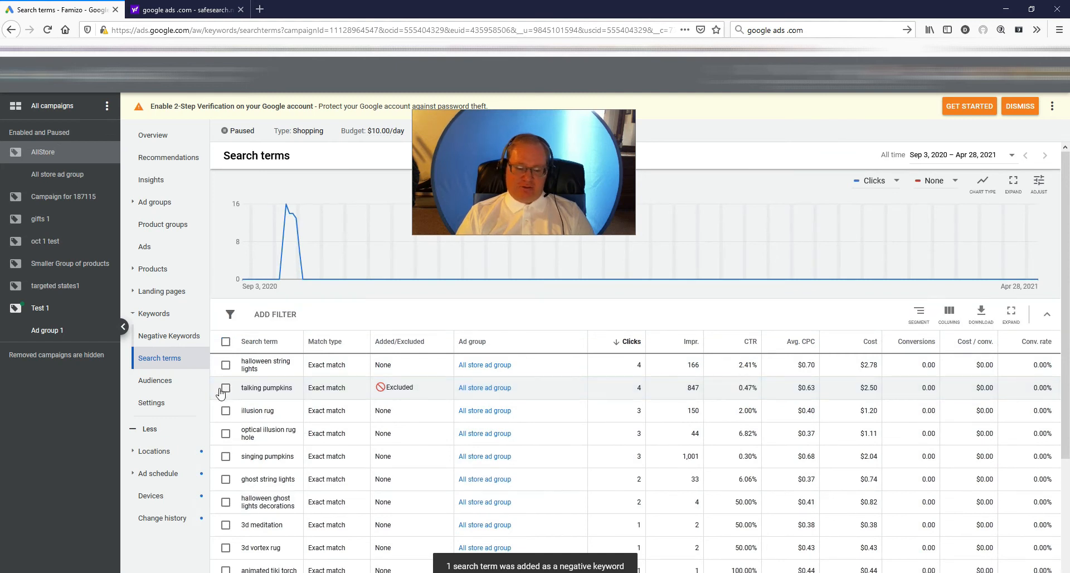
- Look through the first three pages of the Default List among AllStore's negative keywords and close the list
click(177, 337)
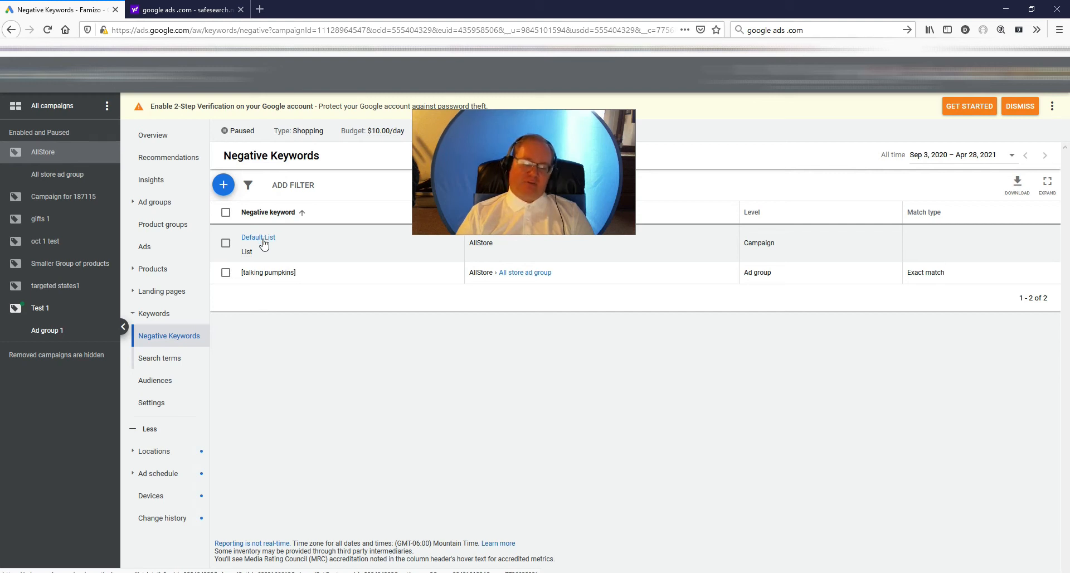
click(262, 239)
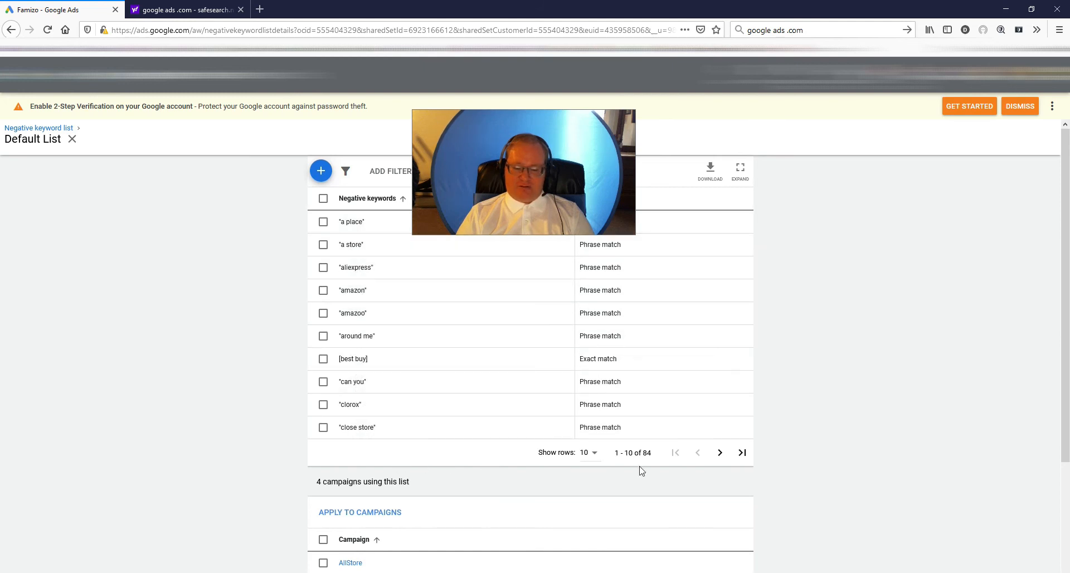
click(719, 456)
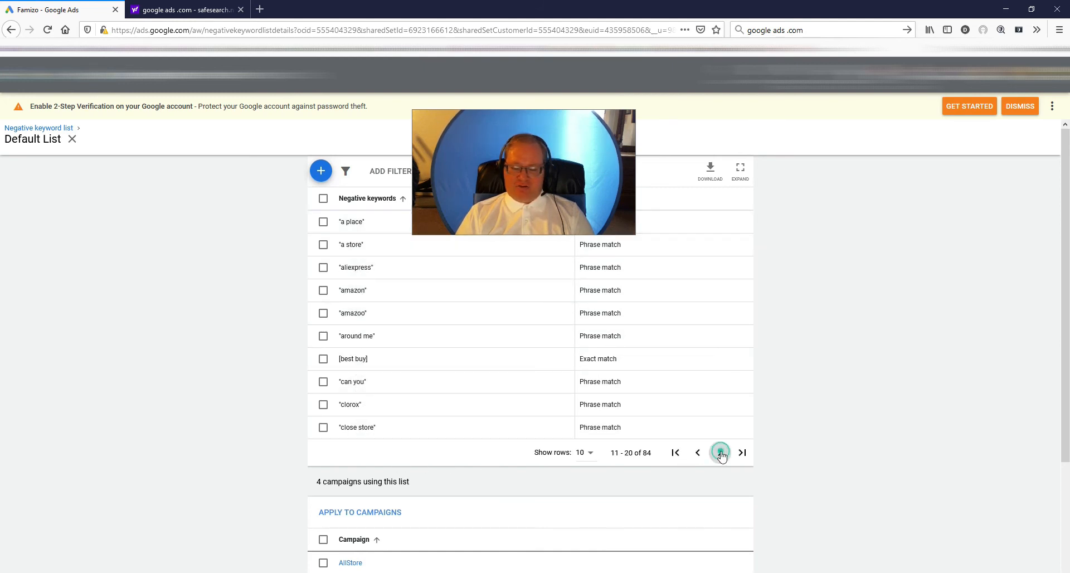
click(697, 453)
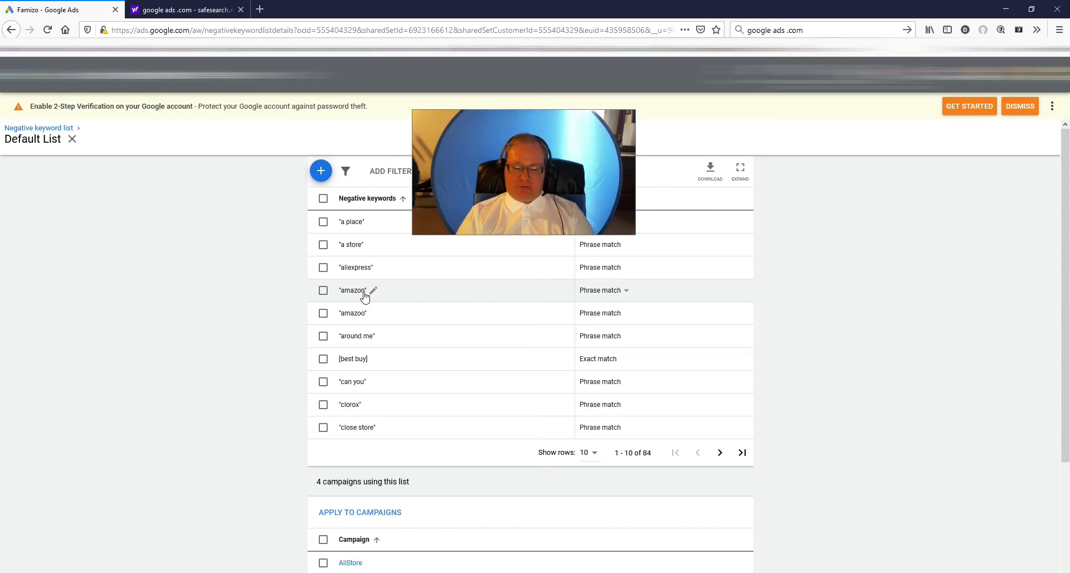
click(720, 453)
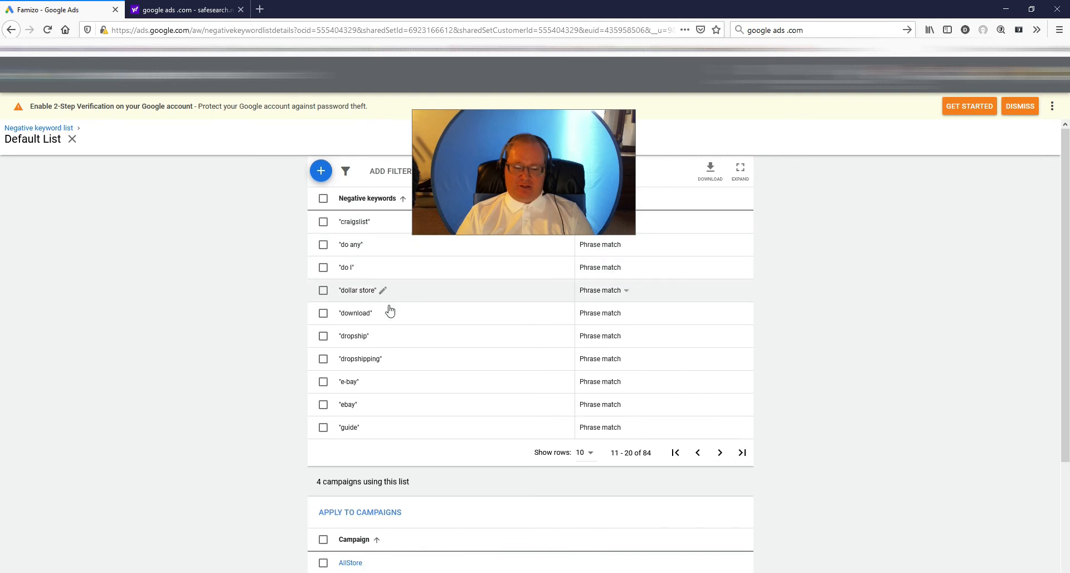
click(719, 454)
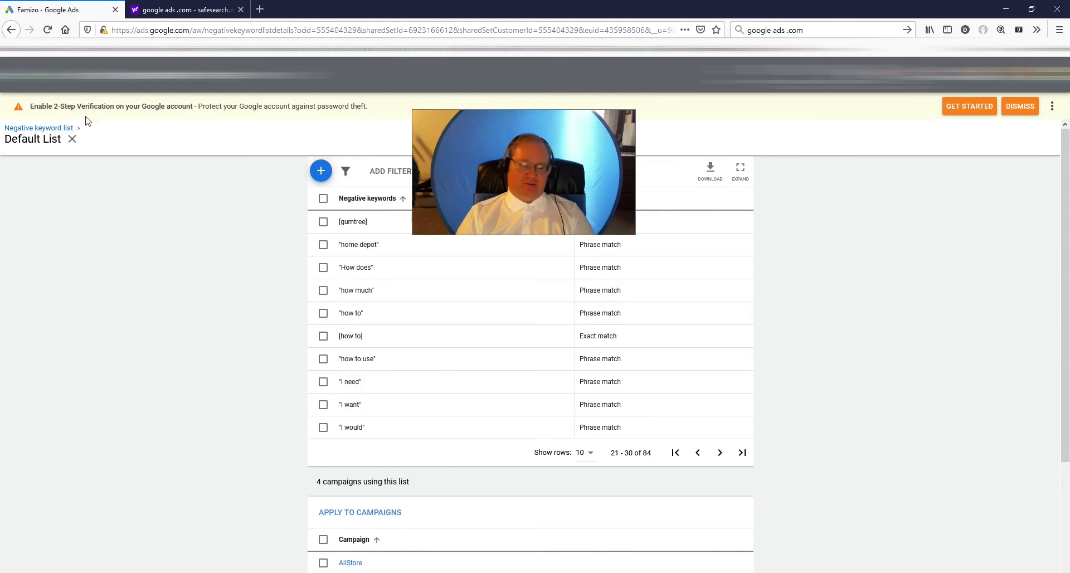
click(72, 139)
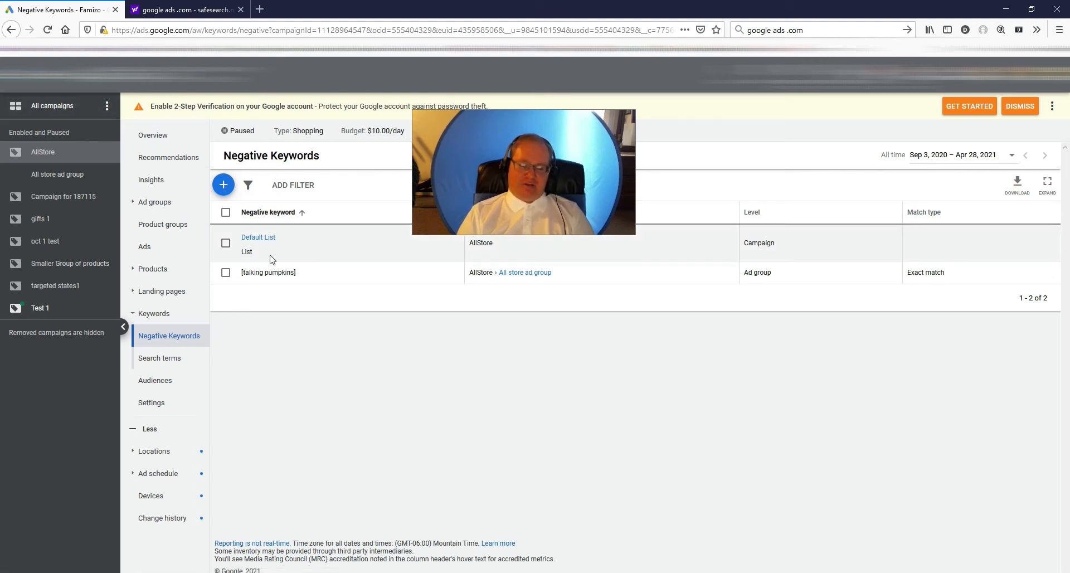
- Enter wal mart, near me, local and how to as new negative keywords for the AllStore campaign
click(223, 184)
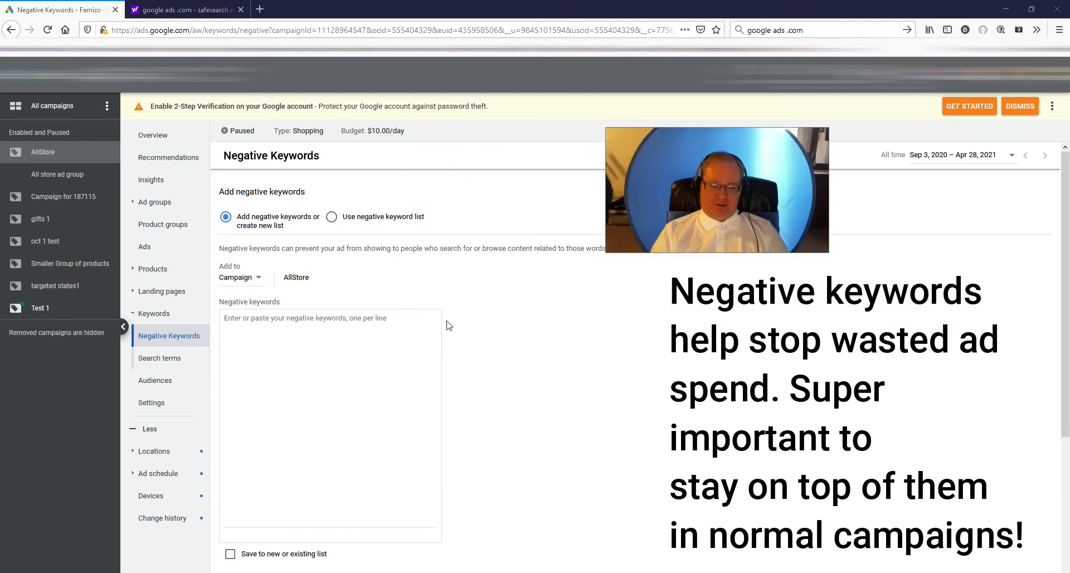
scroll(312, 245, down, 3)
click(307, 238)
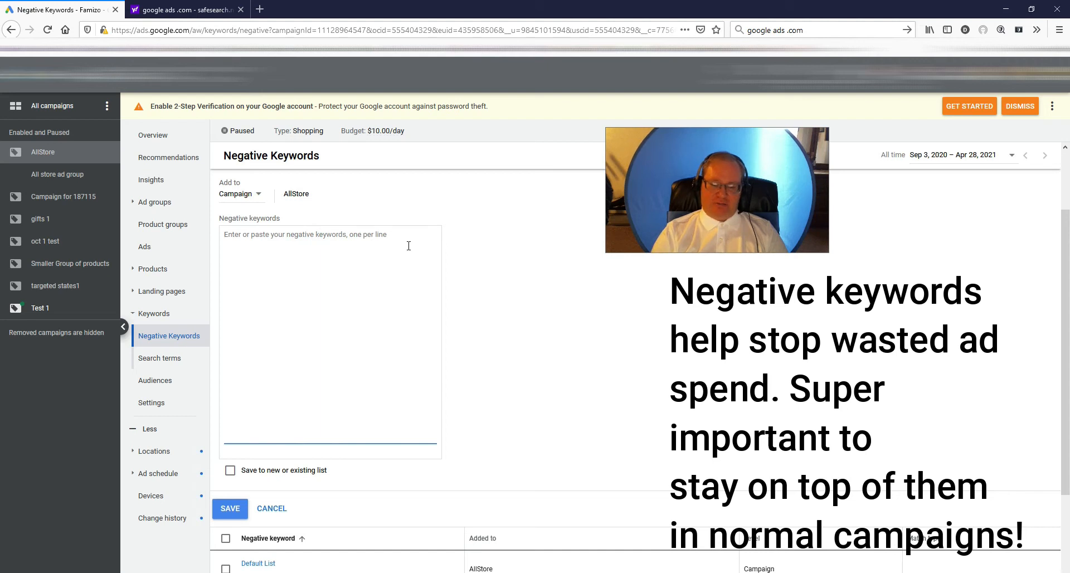
text(wal mart)
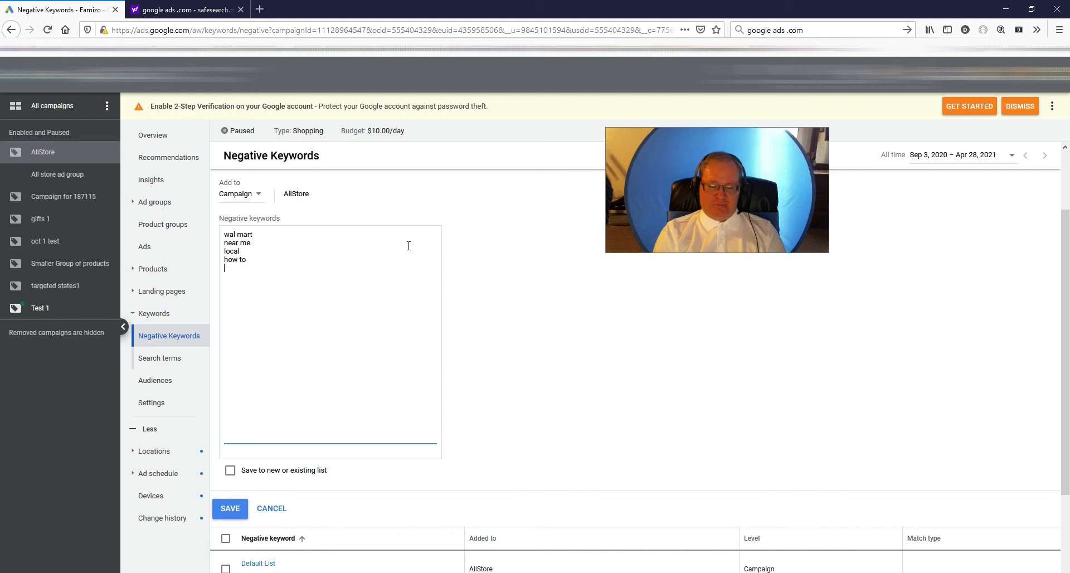
key(Return)
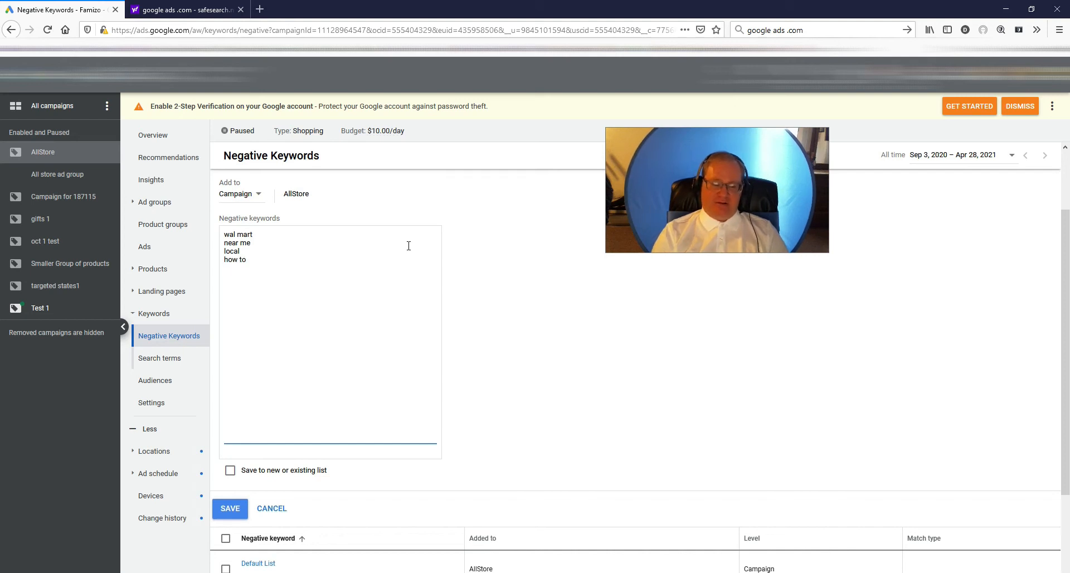
- Save the entered negative keywords to a new list named "New neg keyword"
click(230, 470)
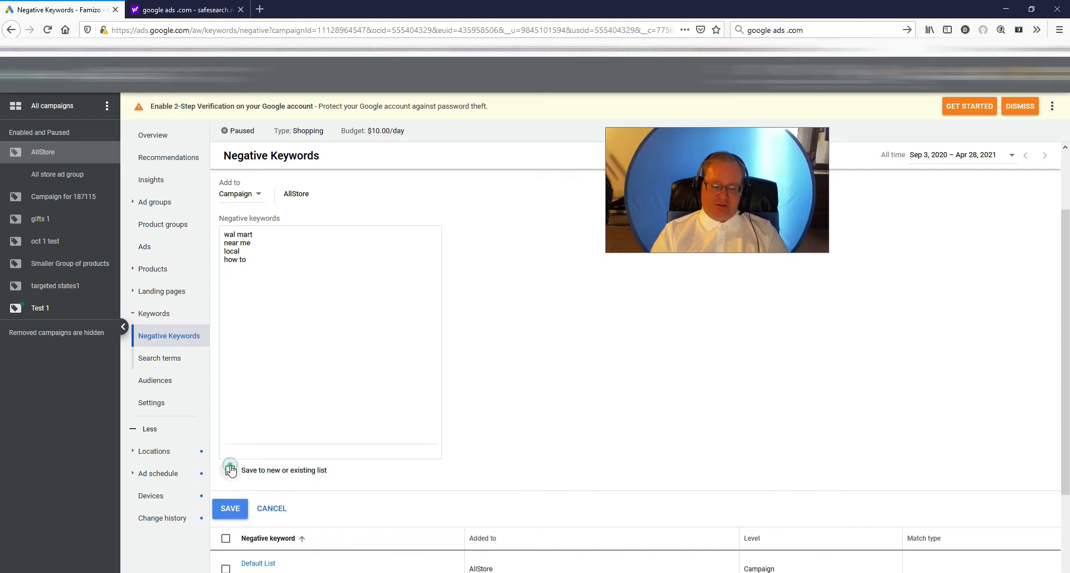
text(N)
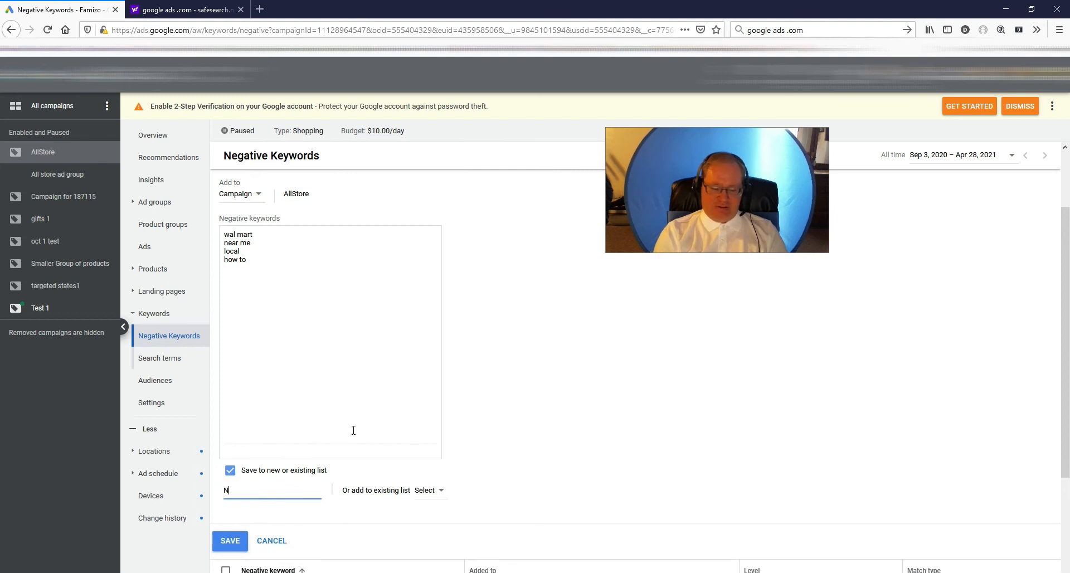
text(ew neg keyword)
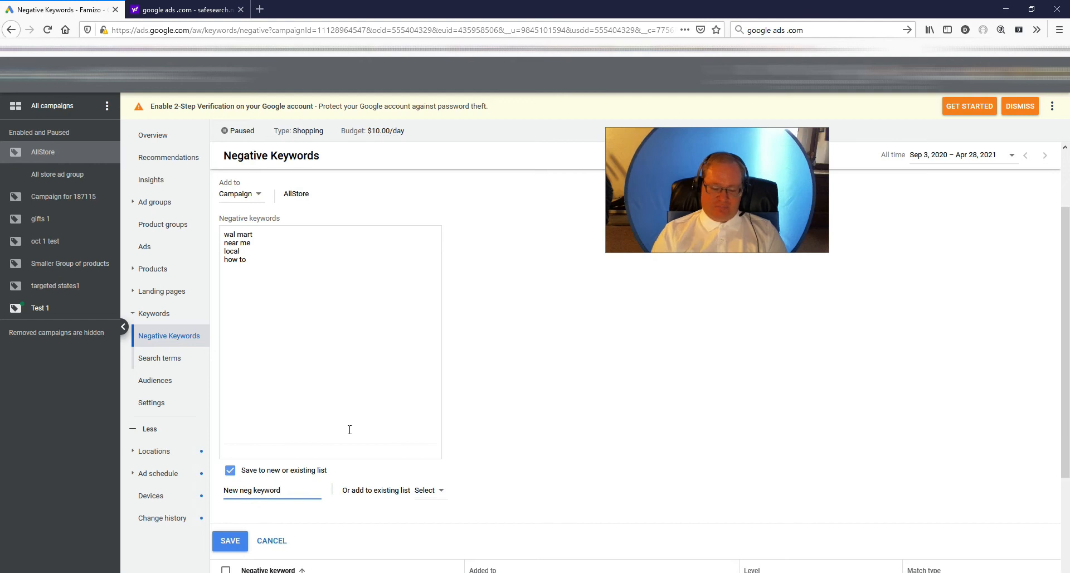
click(230, 541)
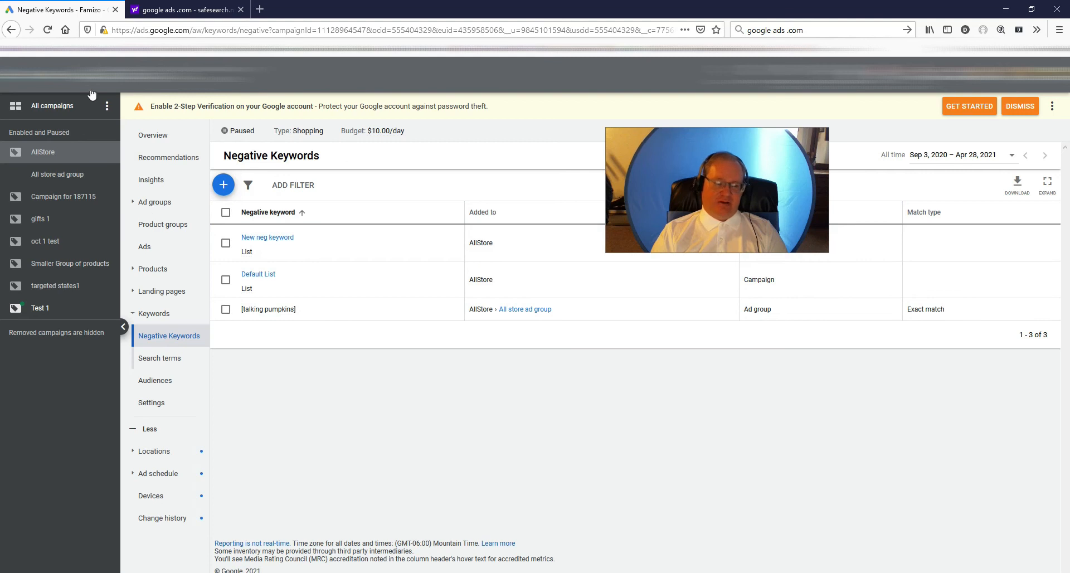
- Return to the list of all campaigns and start a new campaign with the Sales goal and the Smart campaign type
click(52, 105)
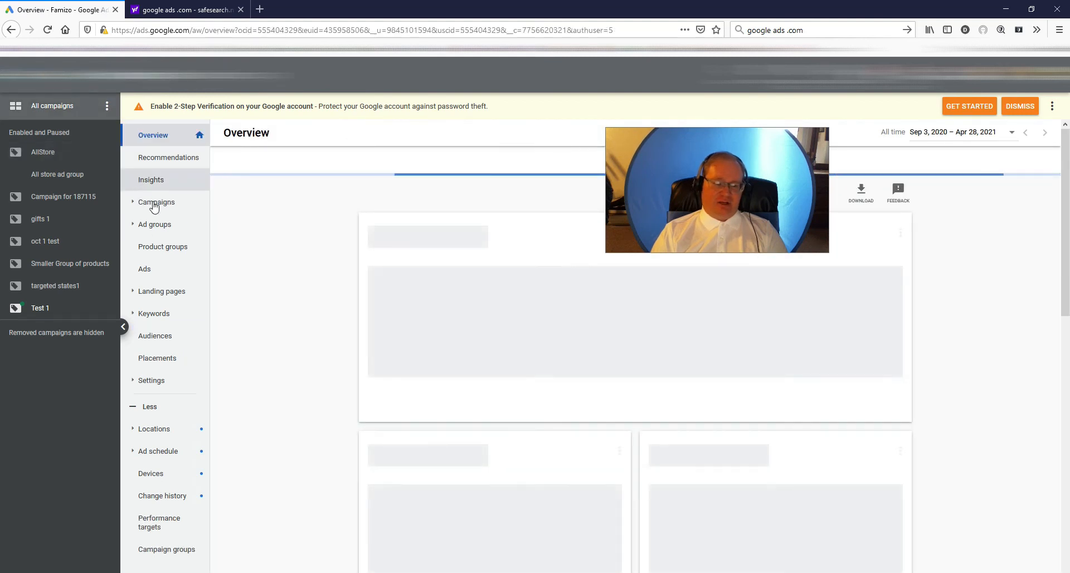
click(155, 205)
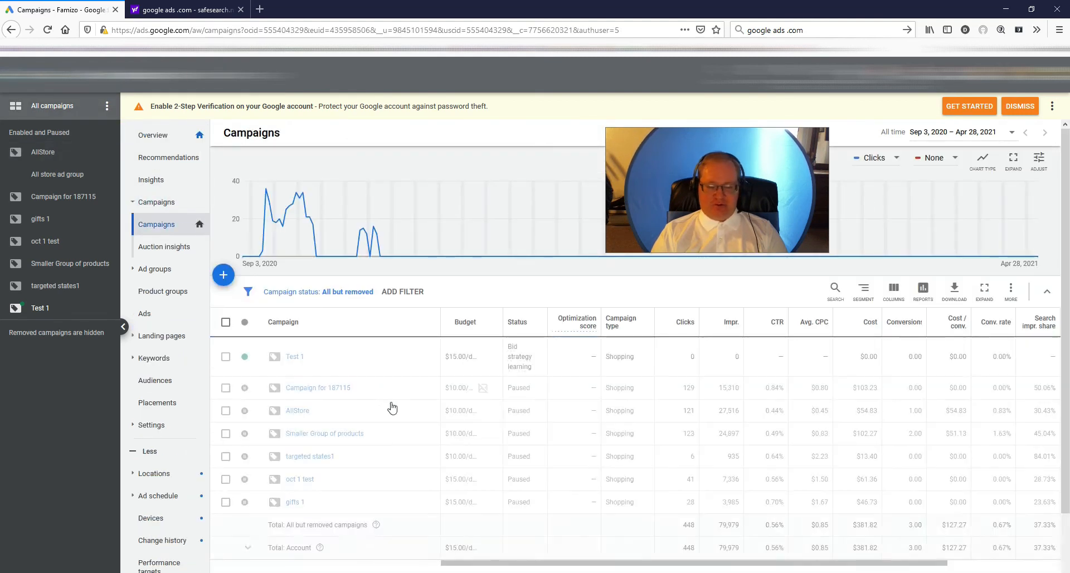
click(225, 357)
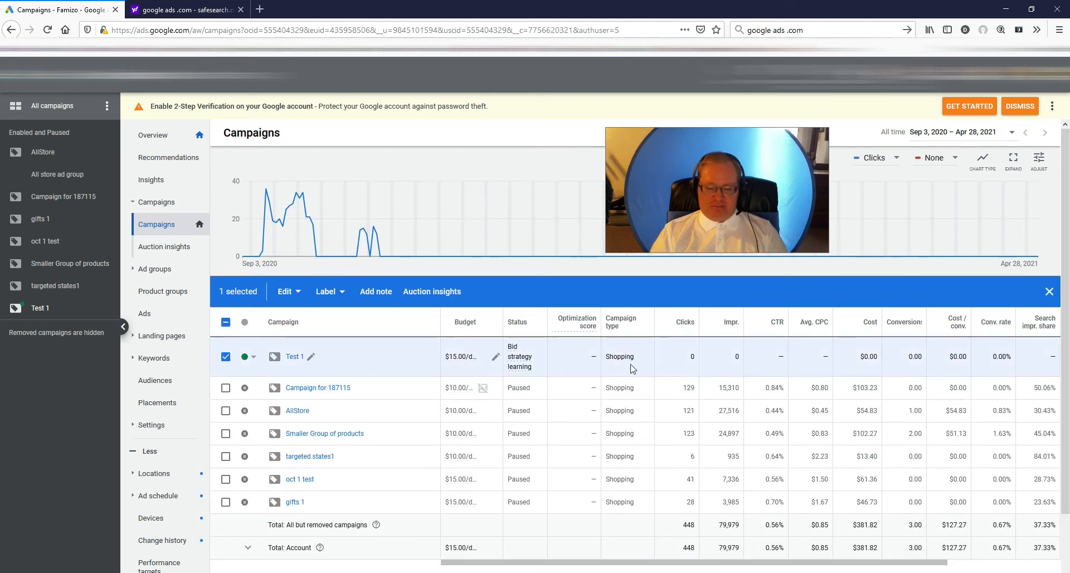
click(226, 356)
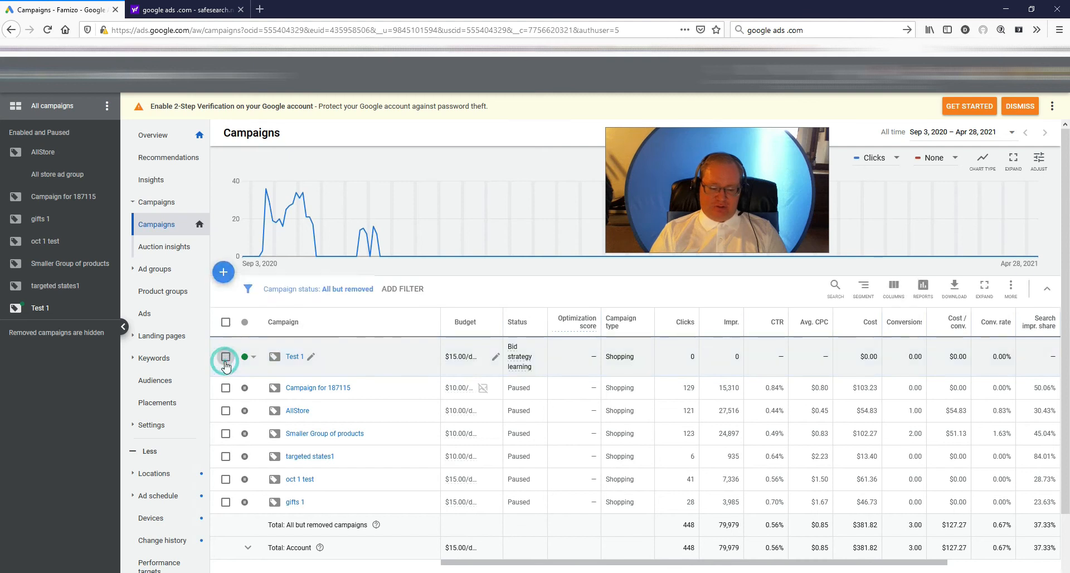
click(225, 275)
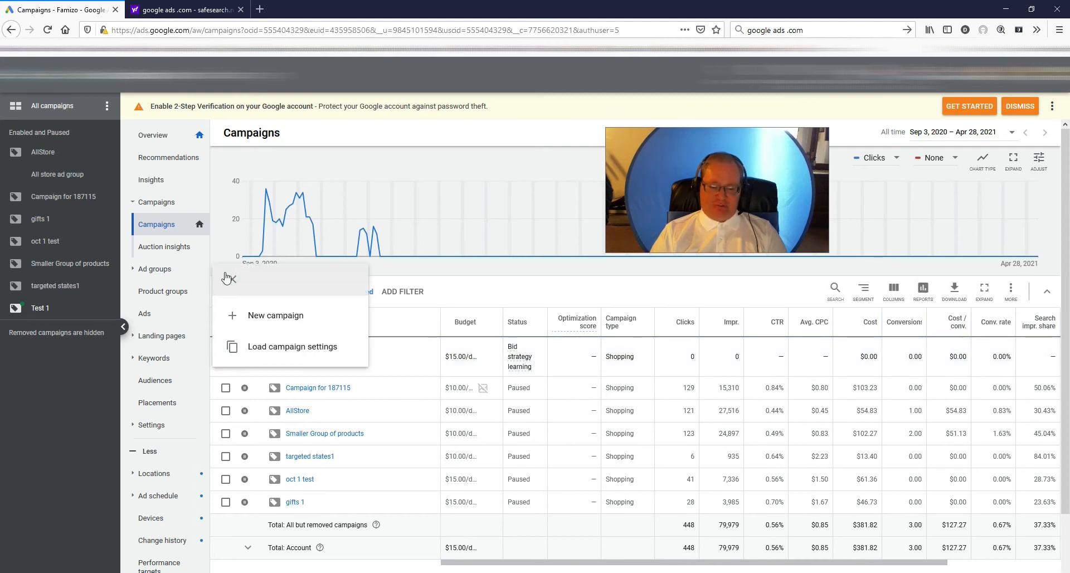
click(257, 313)
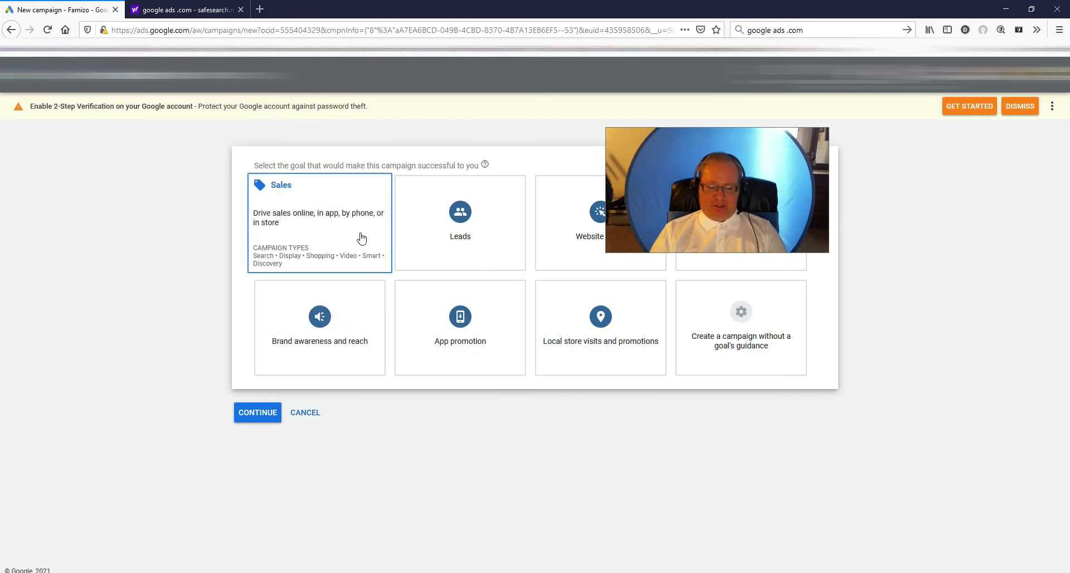
click(357, 229)
click(345, 424)
click(272, 518)
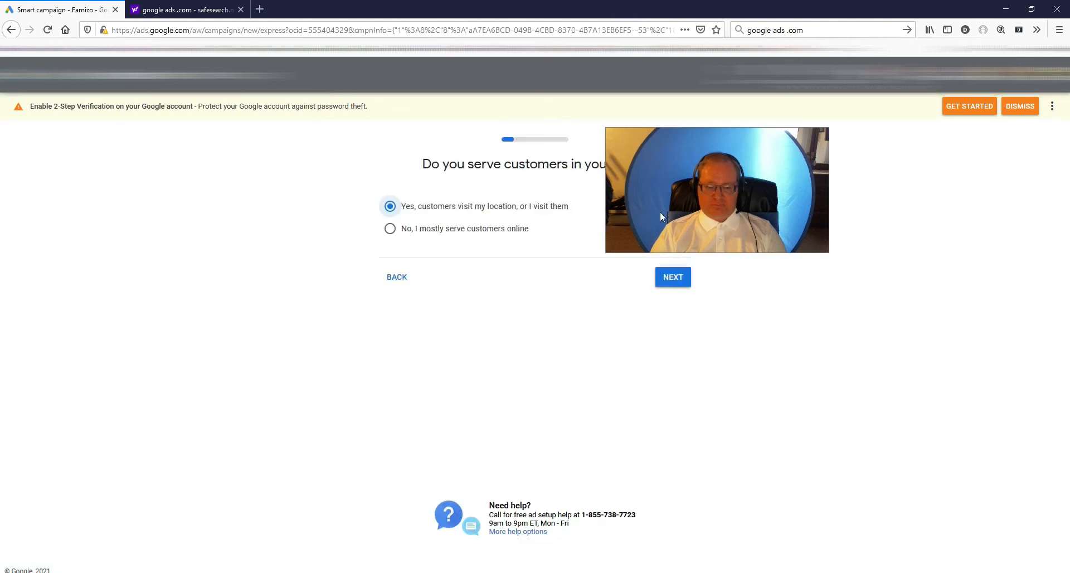
- Try the Smart campaign setup with mostly online customers and the business name Famizo, and leave it at the website question
drag(694, 200, 802, 232)
click(390, 229)
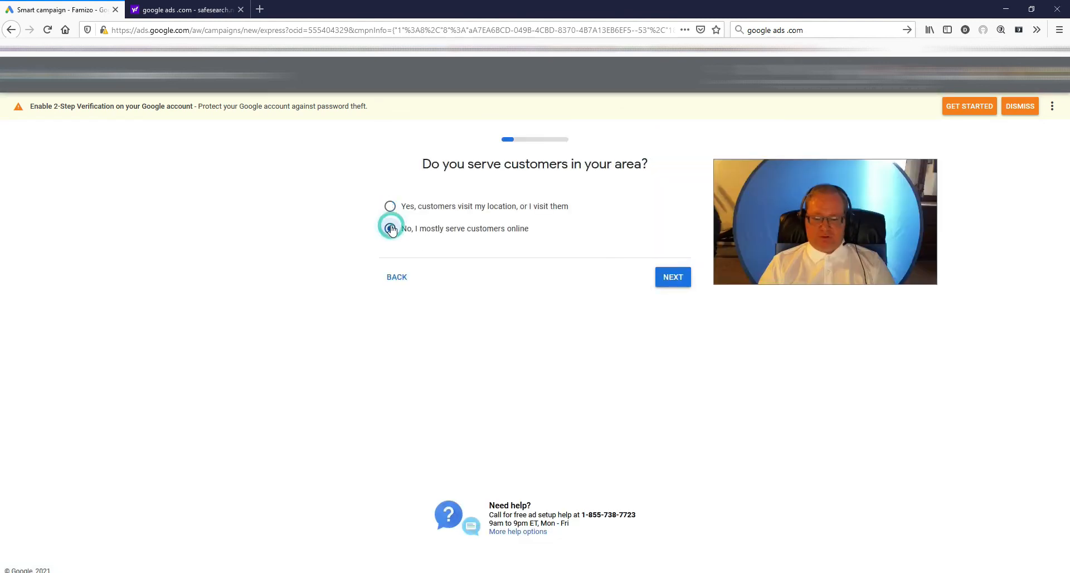
click(671, 277)
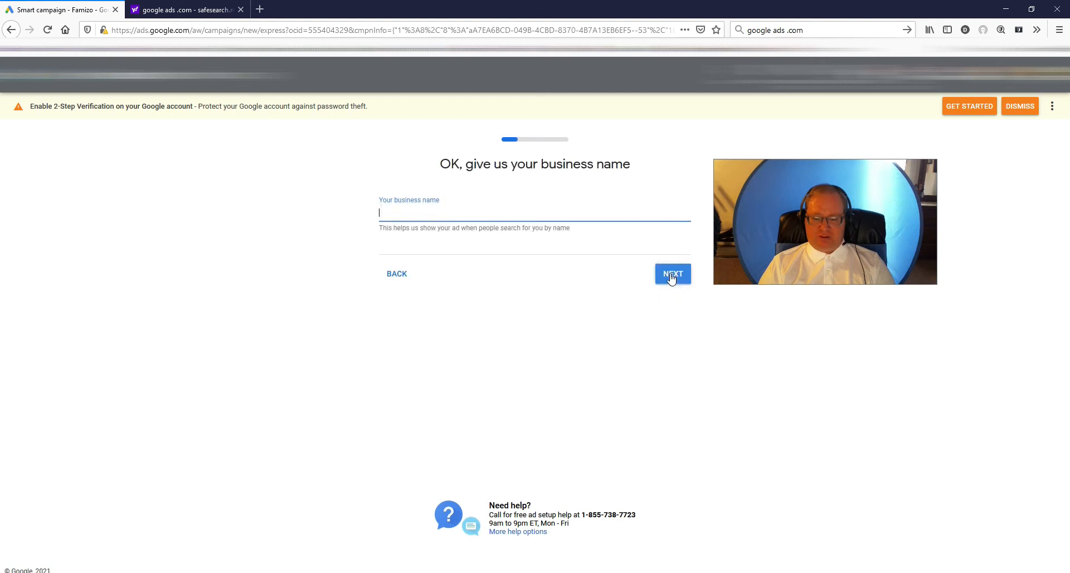
text(Famizo)
click(672, 275)
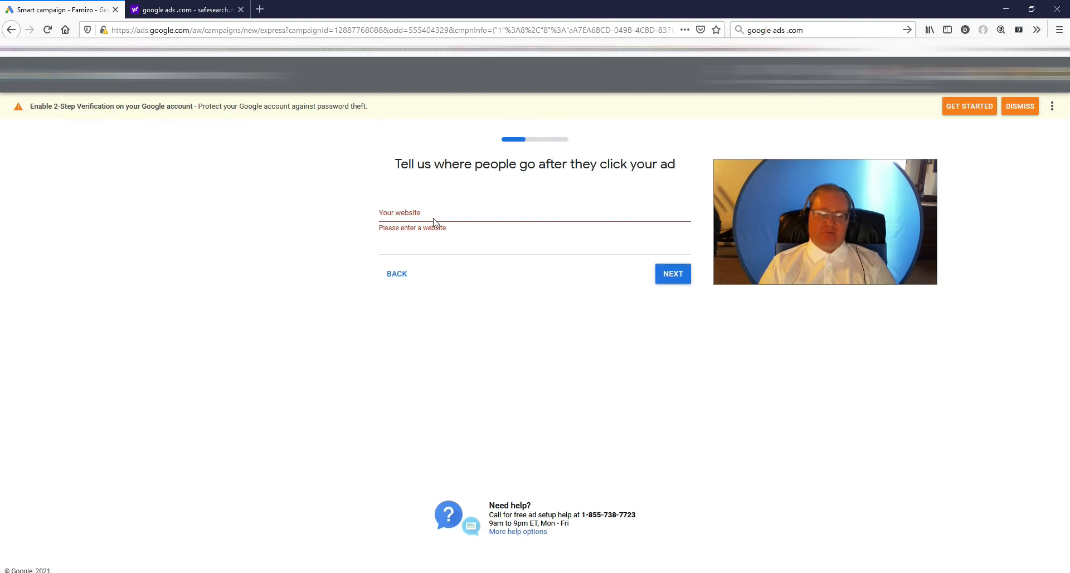
click(63, 75)
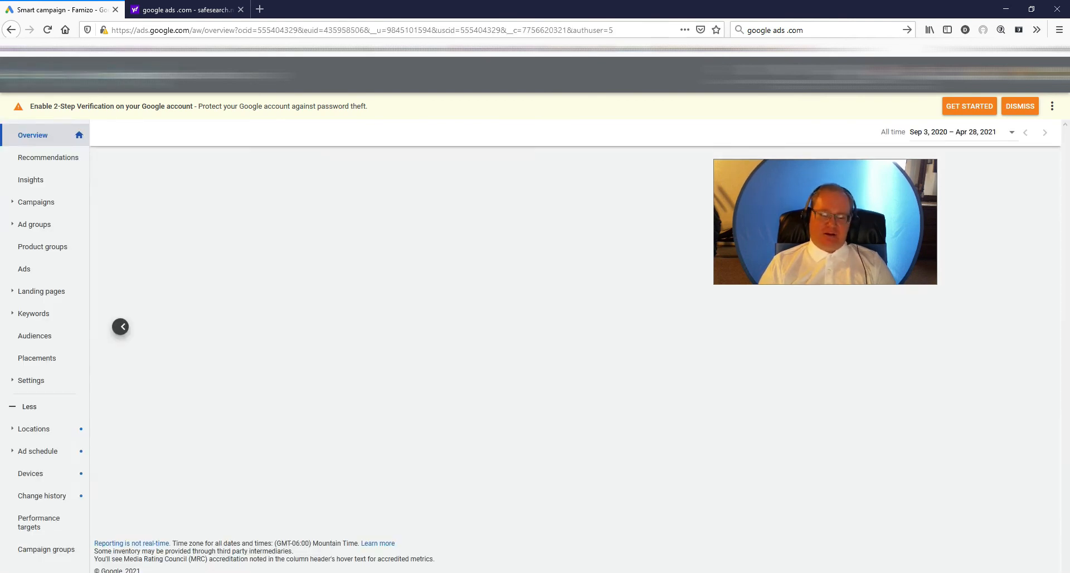
- Open the ad group in Campaign for 187115 from the campaigns list to view its product groups
click(154, 207)
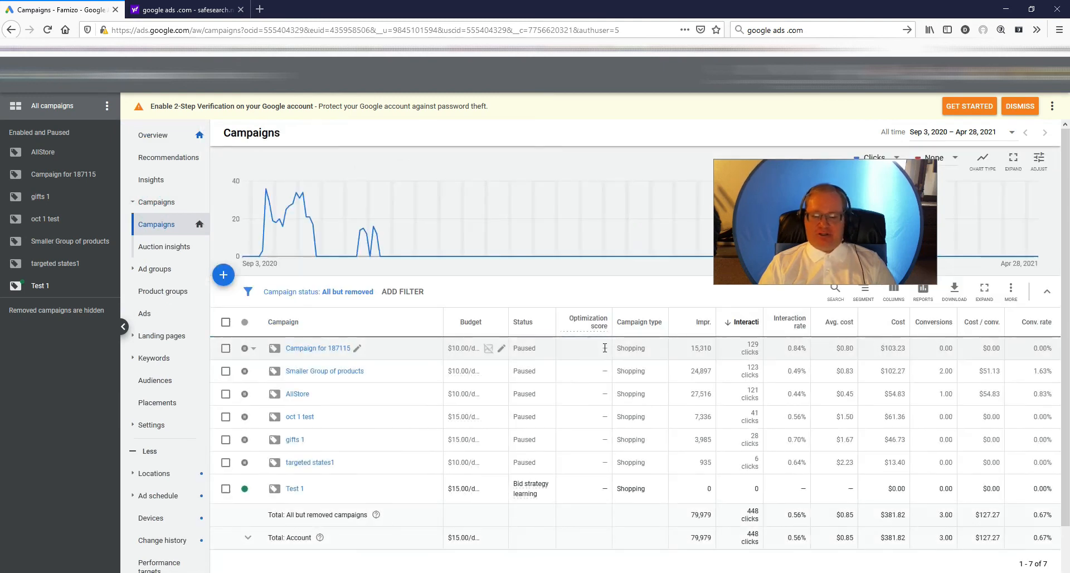
mouse_move(604, 347)
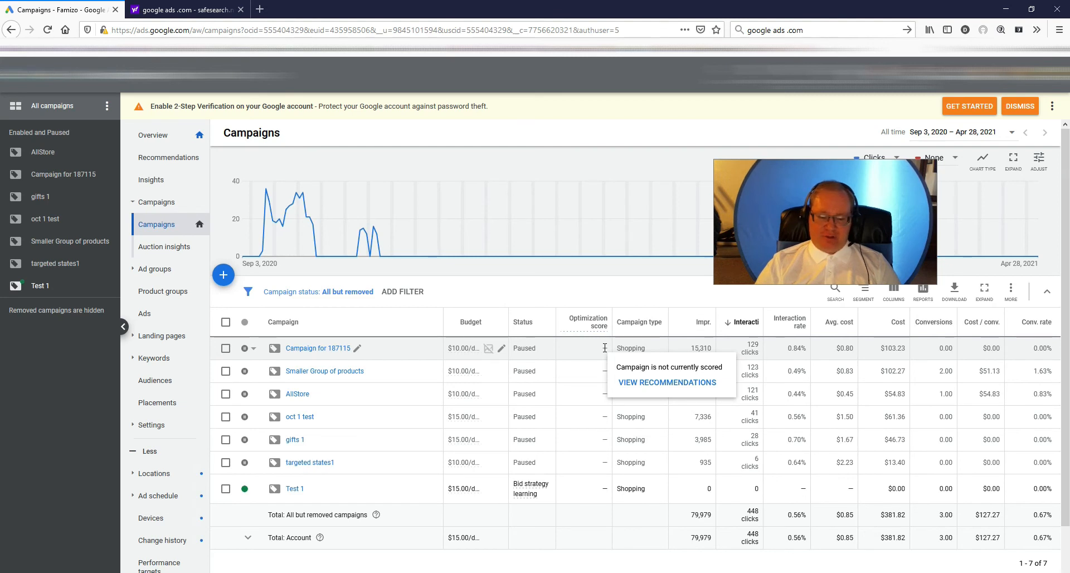
click(328, 349)
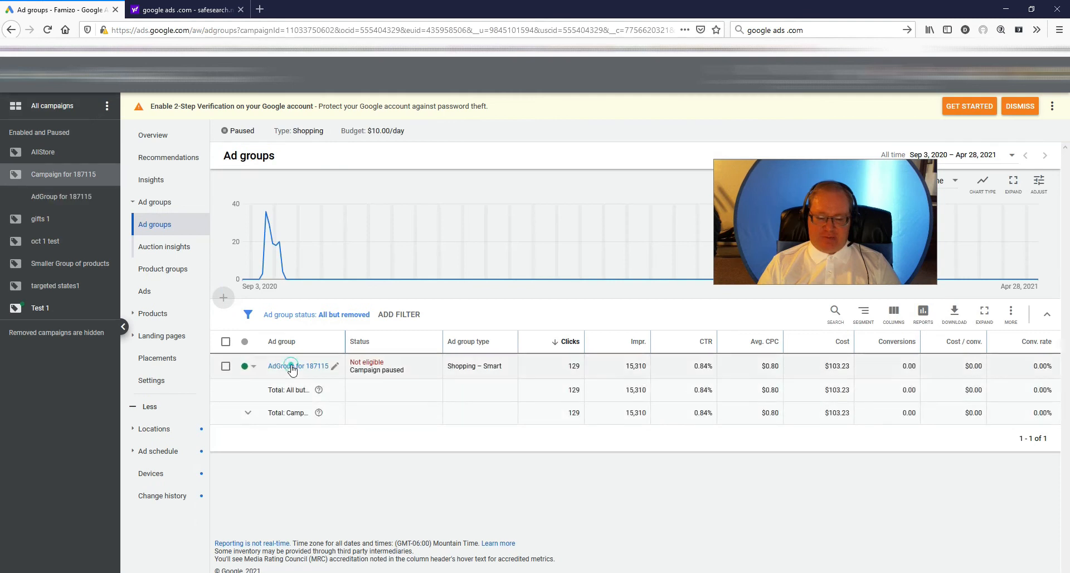
click(291, 367)
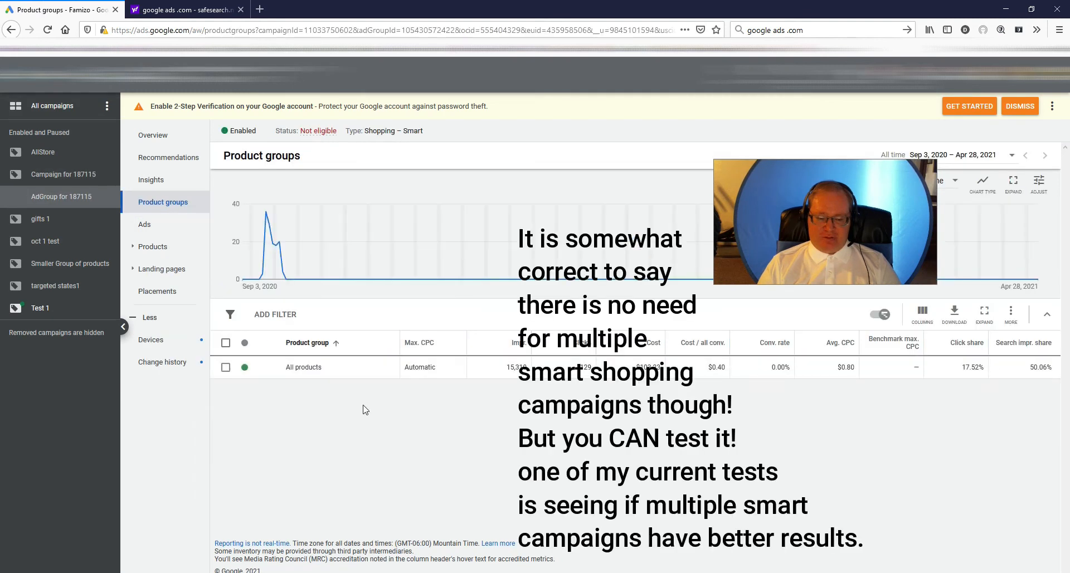
- Try subdividing All products by Custom label 0, and leave the subdivision for the account overview without saving
click(388, 367)
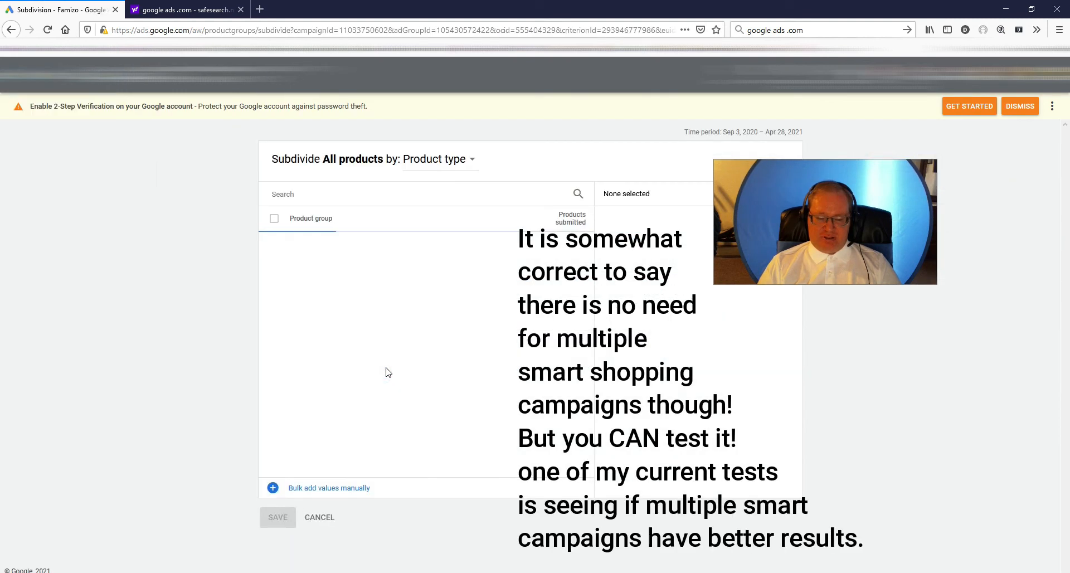
click(452, 170)
mouse_move(443, 252)
click(517, 279)
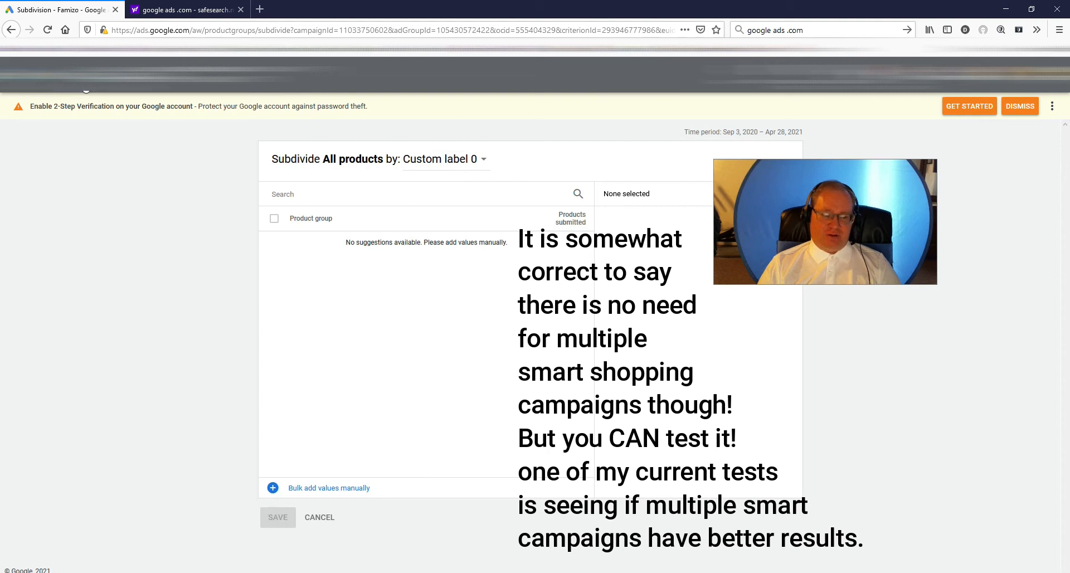
click(86, 90)
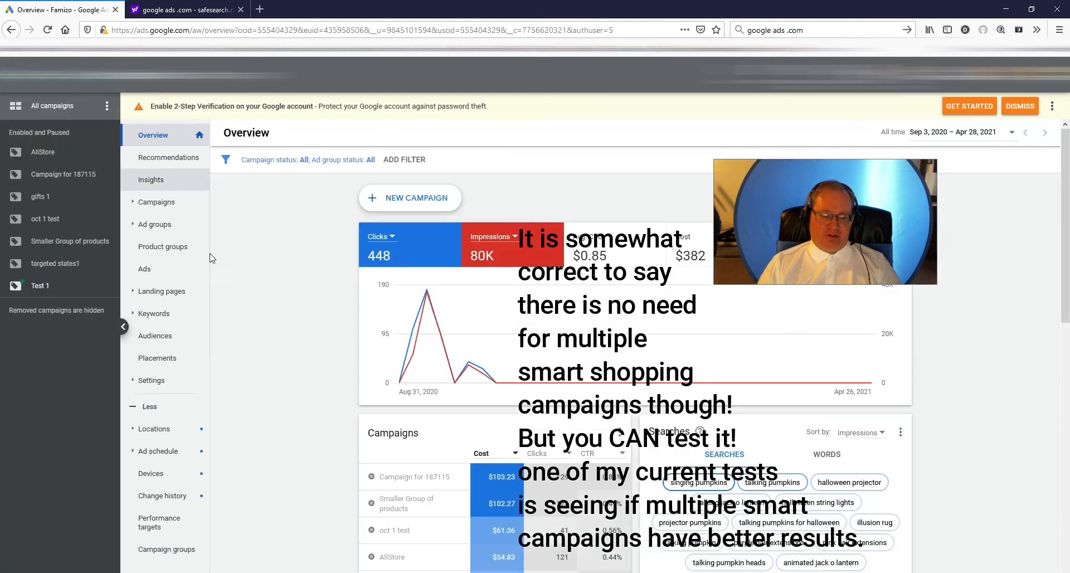
- Check the enable and pause options of the ad group in Campaign for 187115, and return to the campaigns list
click(157, 204)
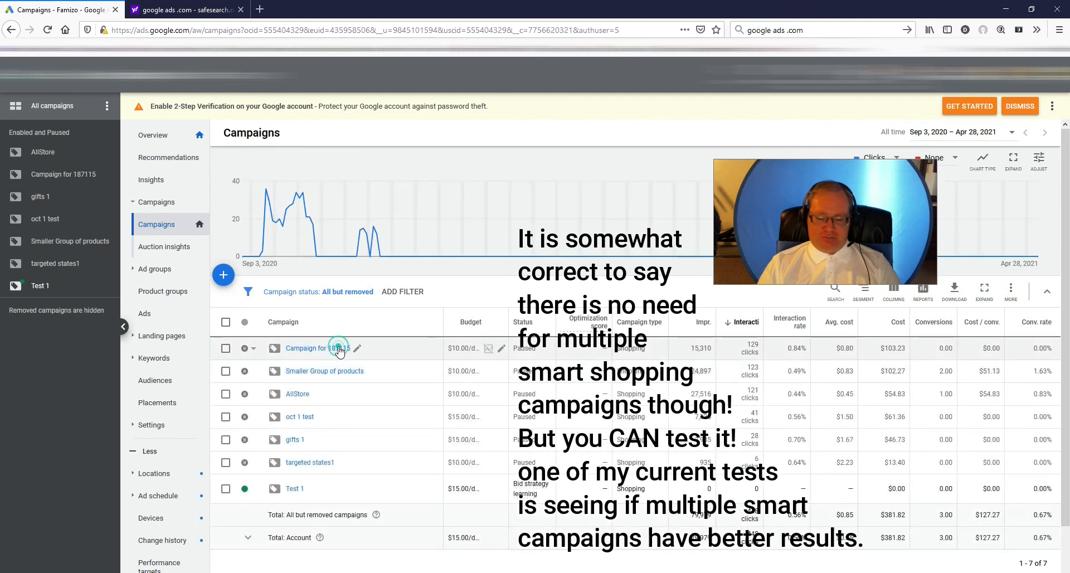
click(339, 348)
click(252, 366)
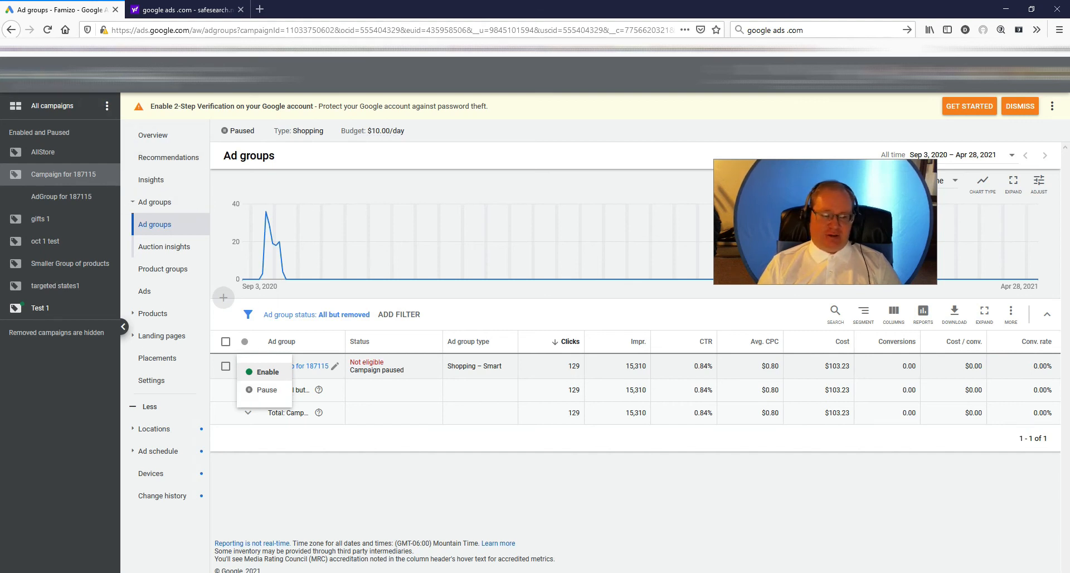
click(92, 83)
click(153, 204)
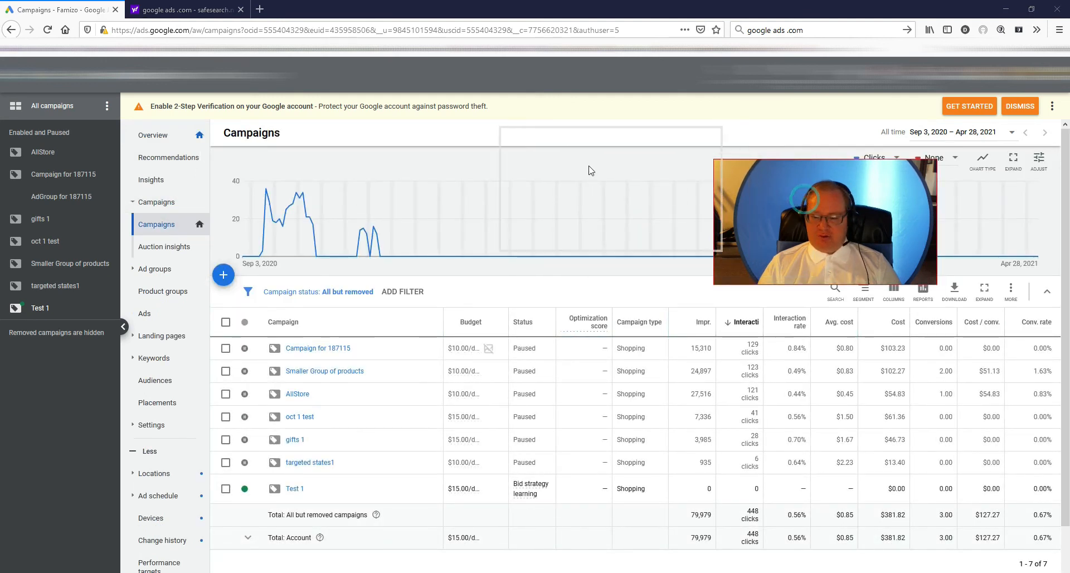
- Add the Clicks and CTR columns to the campaigns table and remove Interactions, Interaction rate and Avg. cost
click(893, 290)
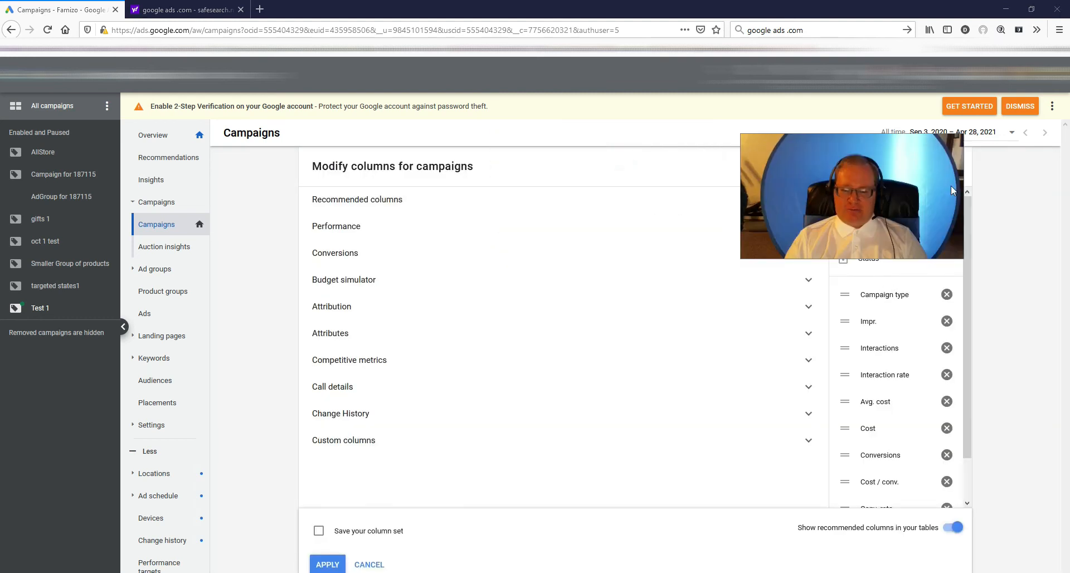
click(767, 206)
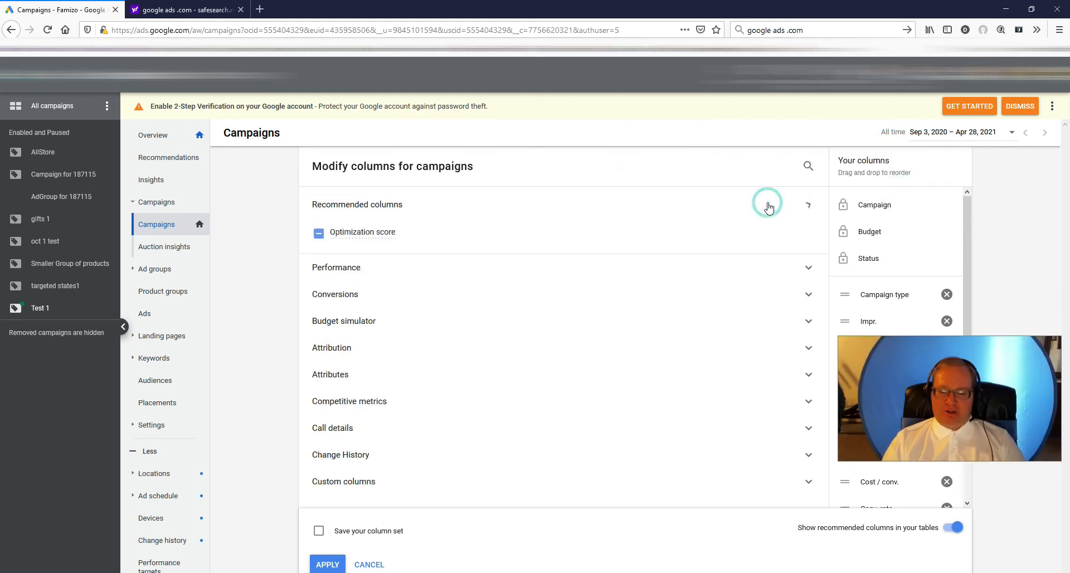
click(778, 206)
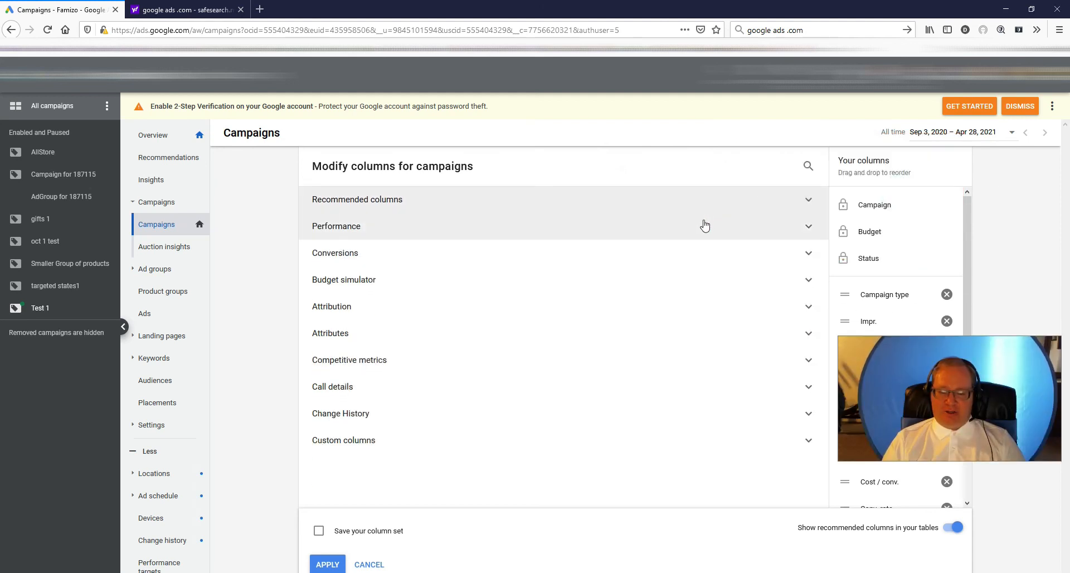
click(704, 224)
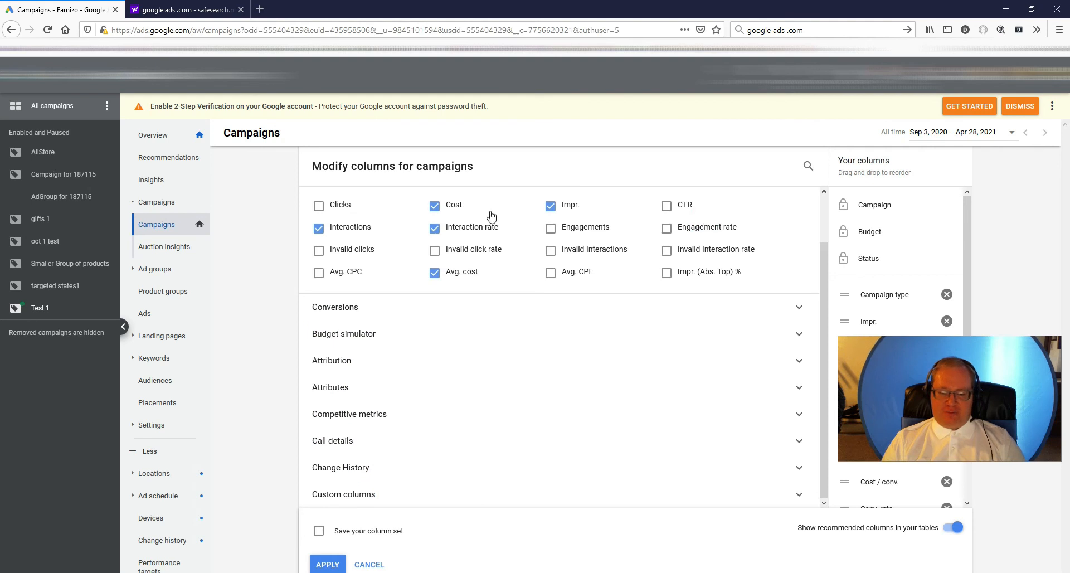
click(319, 207)
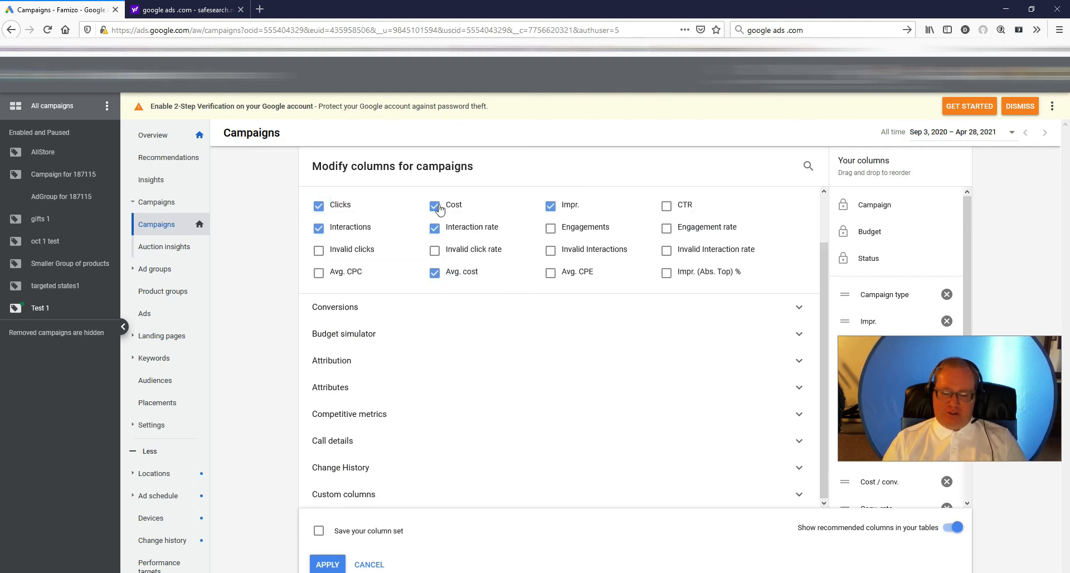
click(666, 206)
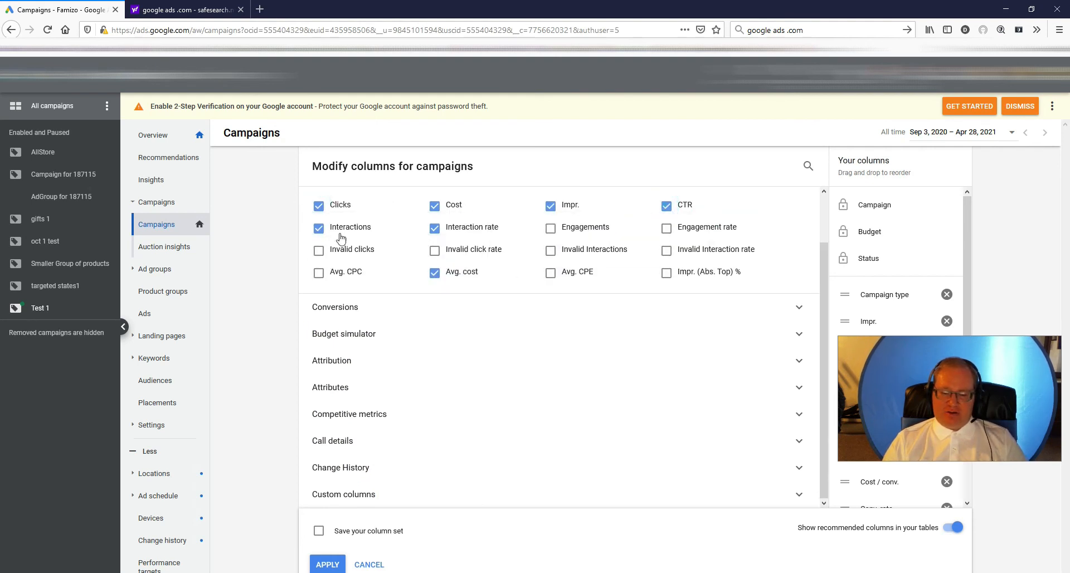
click(318, 228)
click(434, 228)
click(434, 273)
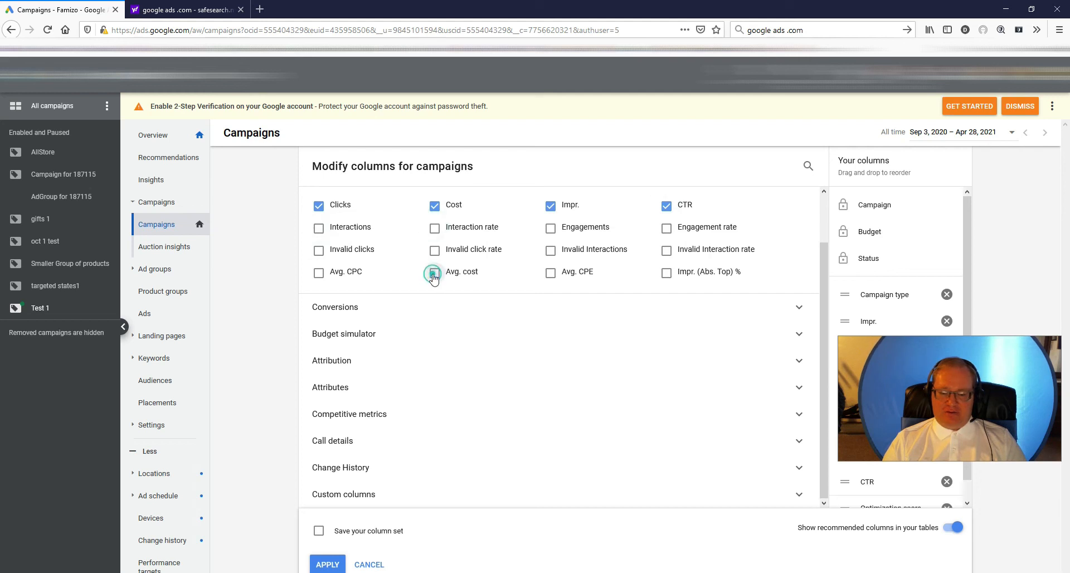
click(382, 307)
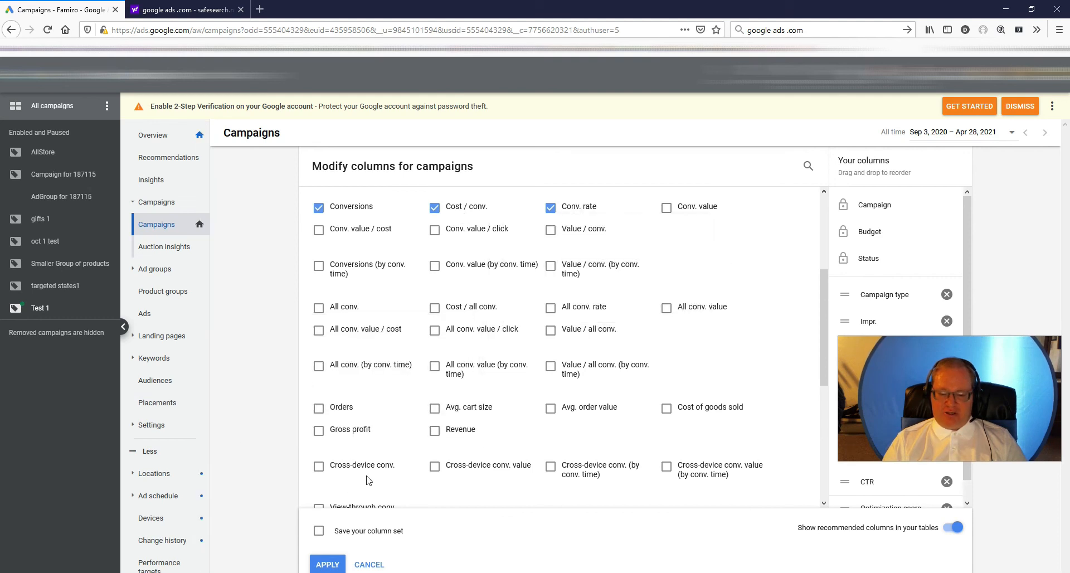
click(323, 566)
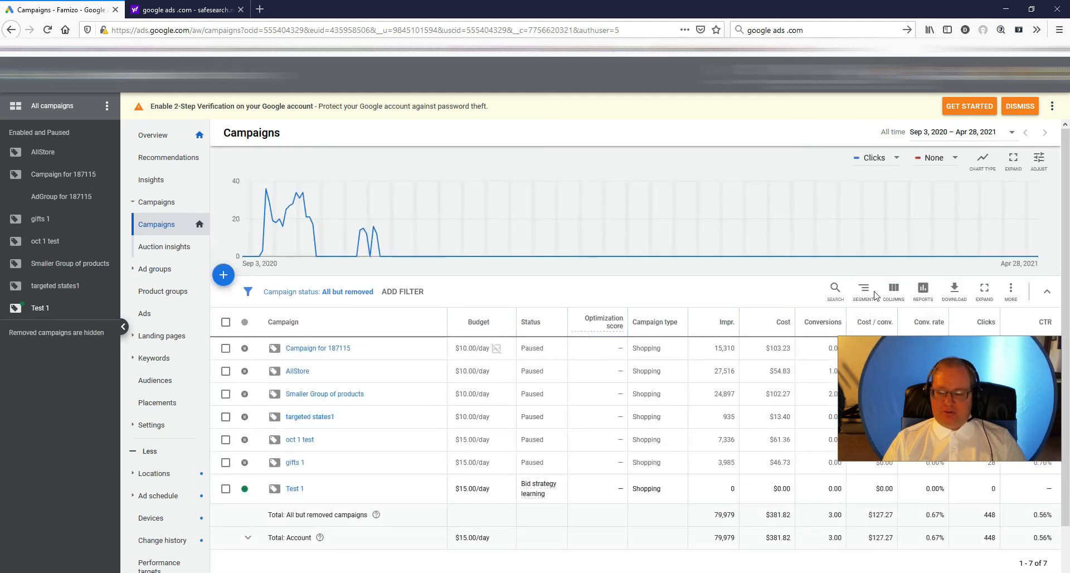
- Add the competitive metrics Search impr. share, Search top IS and Search lost IS (rank) as columns in the campaigns table
click(898, 292)
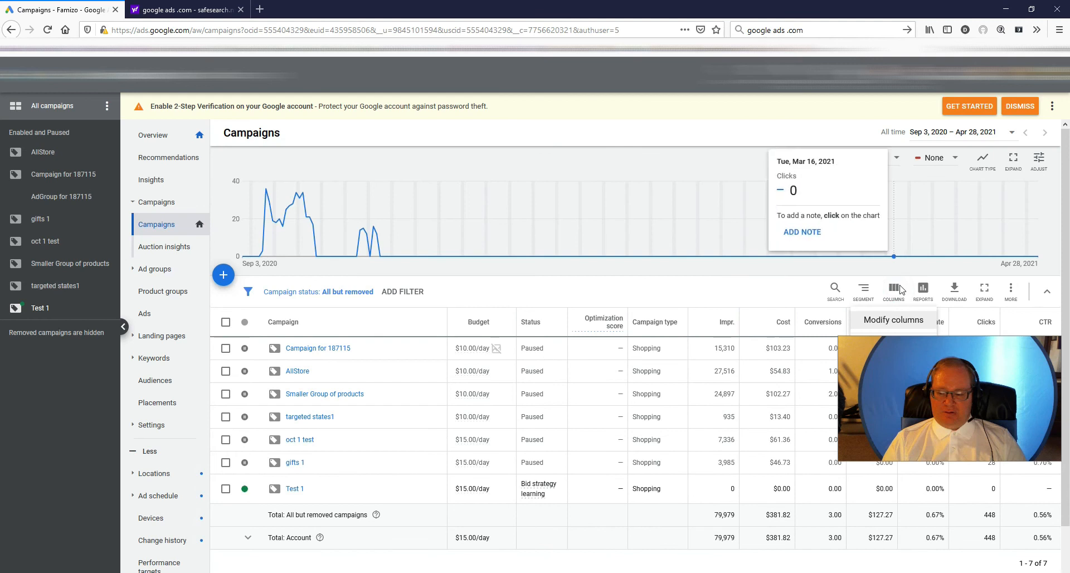
click(893, 319)
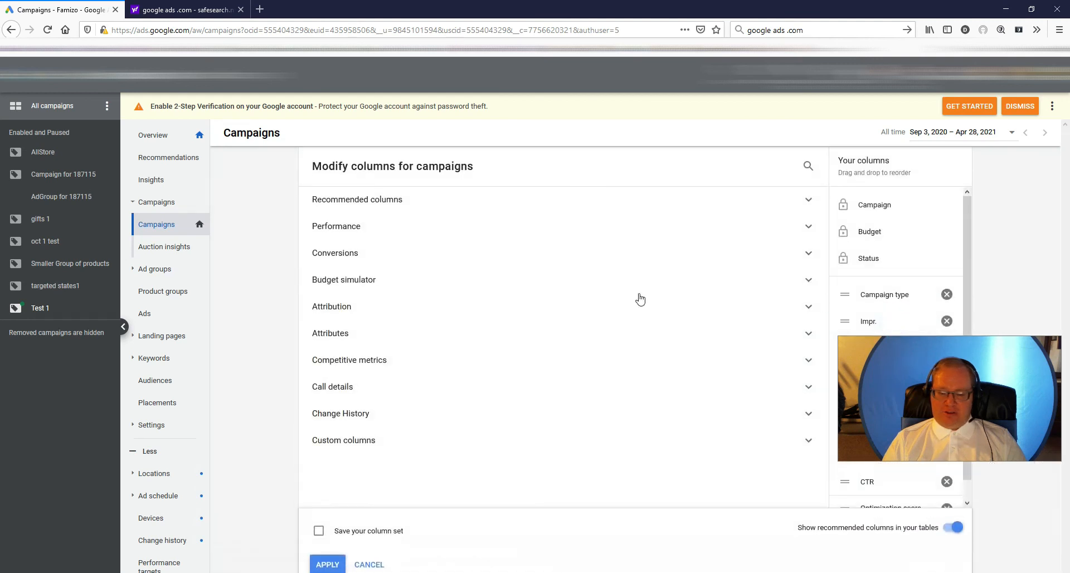
click(470, 359)
mouse_move(427, 365)
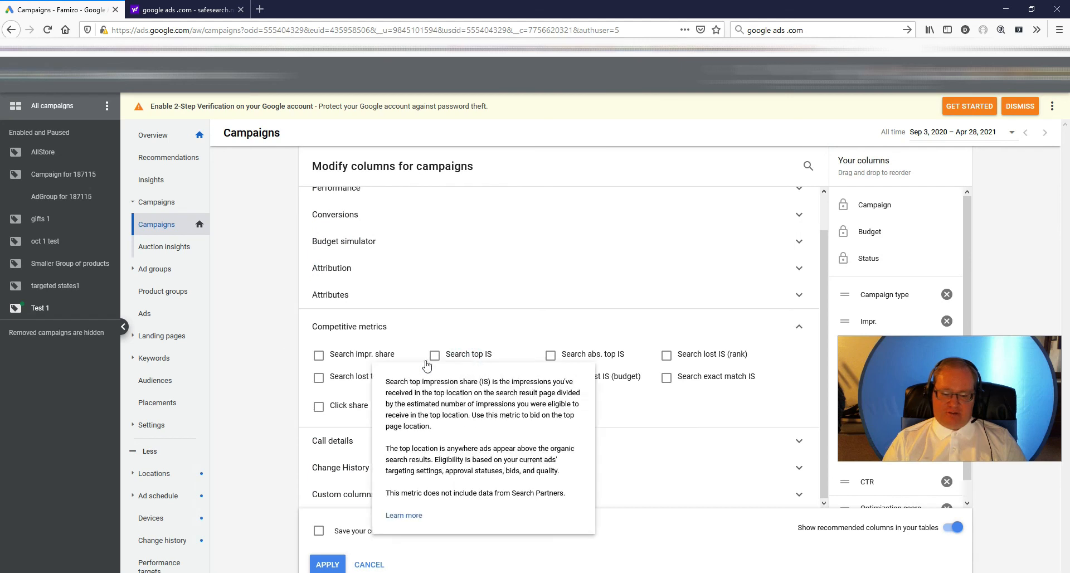
click(318, 355)
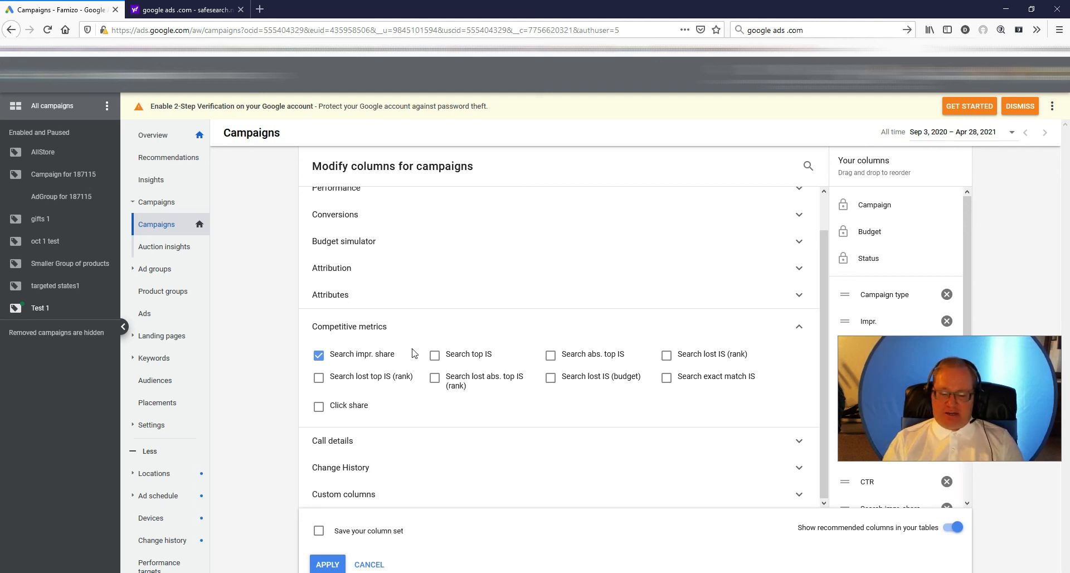
click(434, 356)
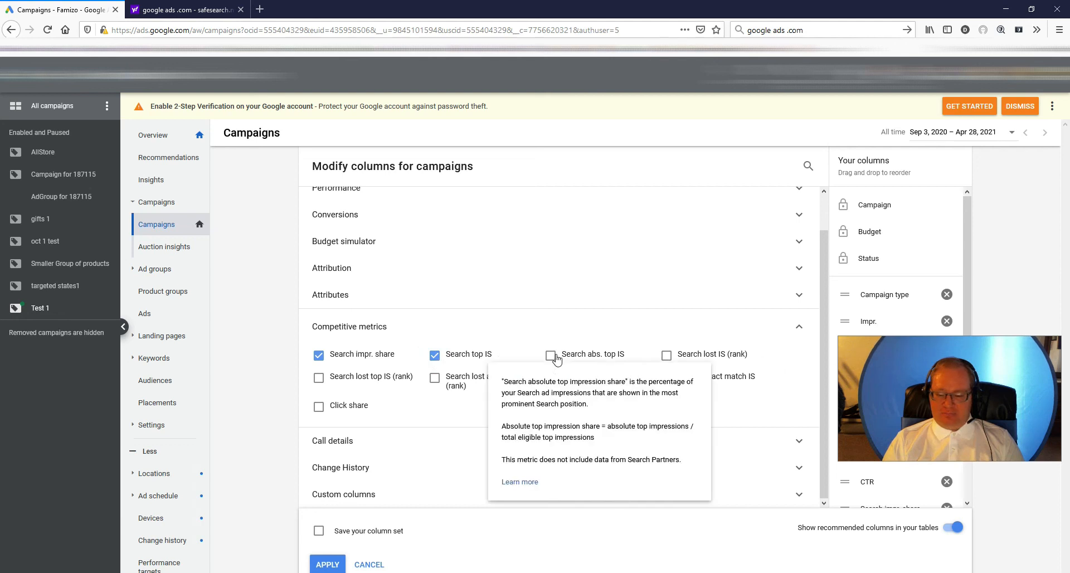
click(667, 356)
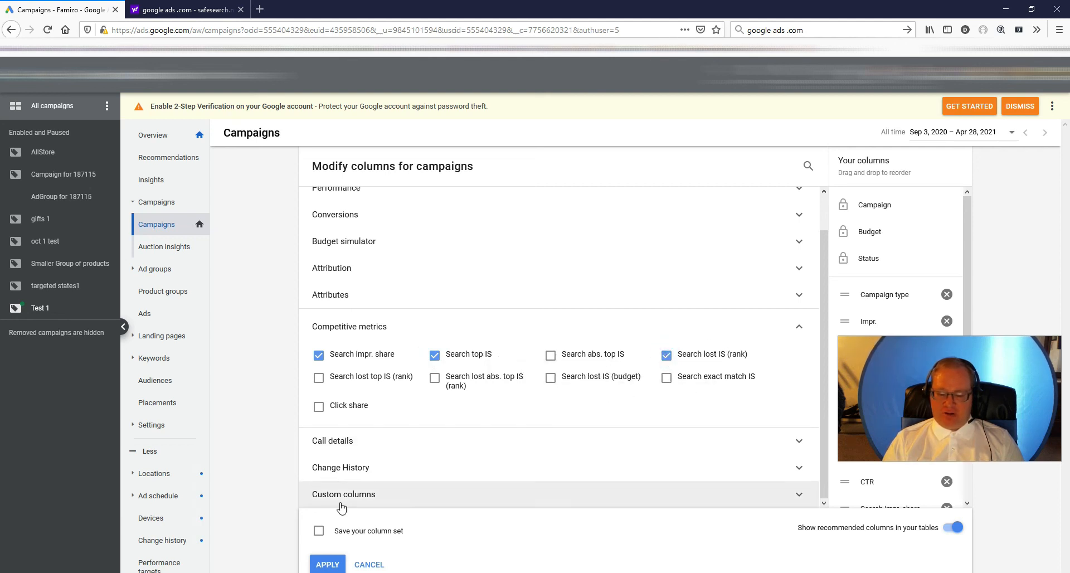
click(328, 564)
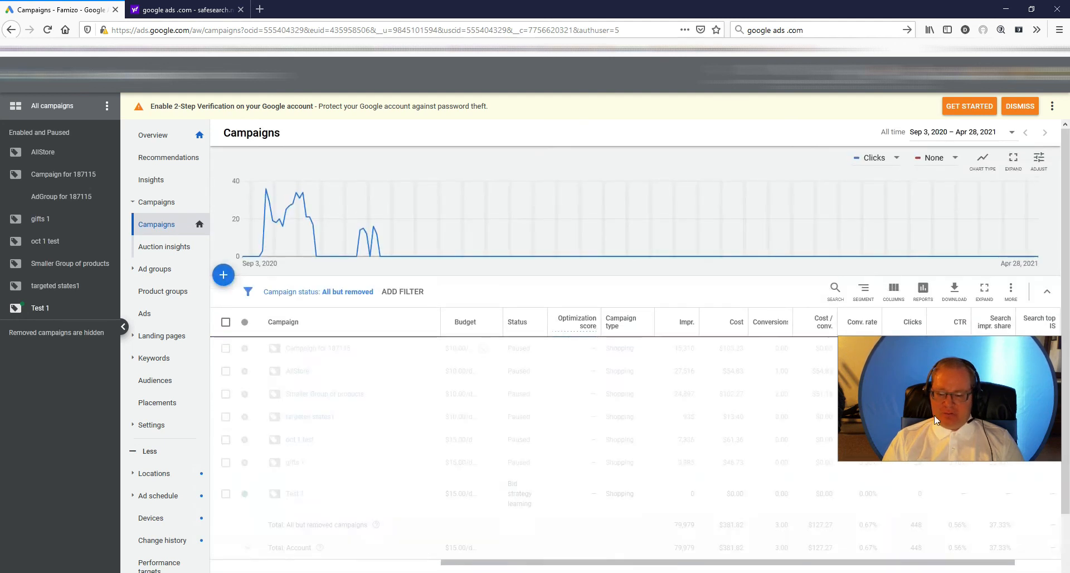
- Examine the search impression share and the share lost to rank for Campaign for 187115
drag(482, 564, 720, 563)
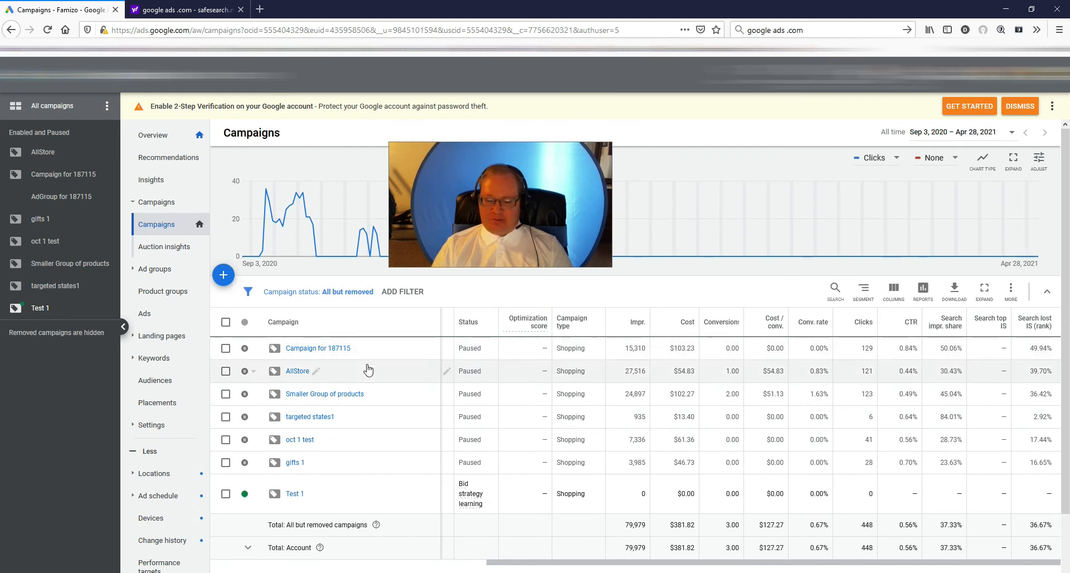
drag(938, 348, 961, 347)
drag(1029, 348, 1054, 353)
click(1043, 346)
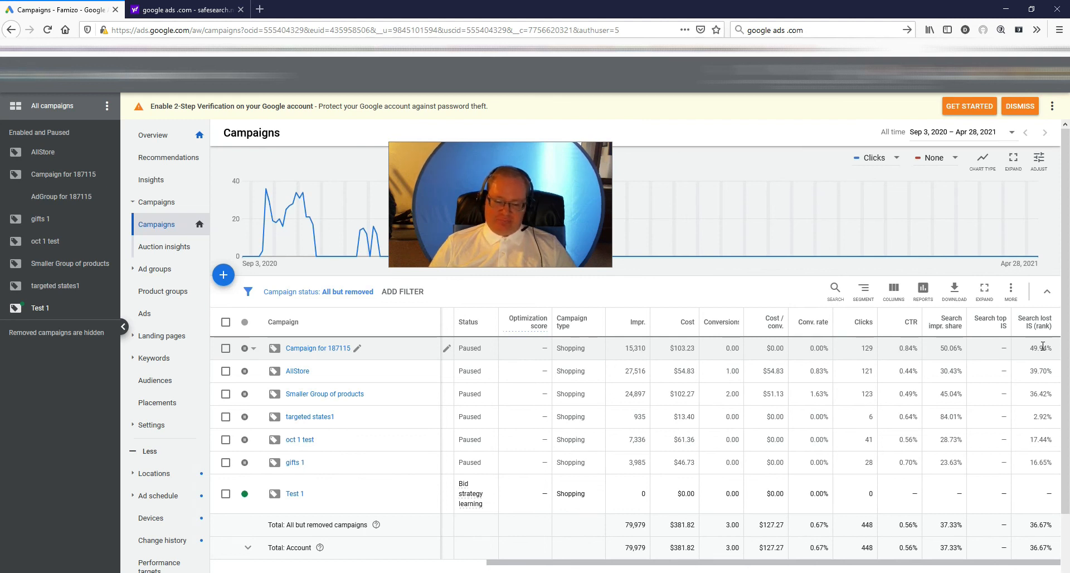
- Open the AllStore campaign's search terms, and select and deselect halloween string lights to show the negative keyword option
click(294, 371)
click(158, 361)
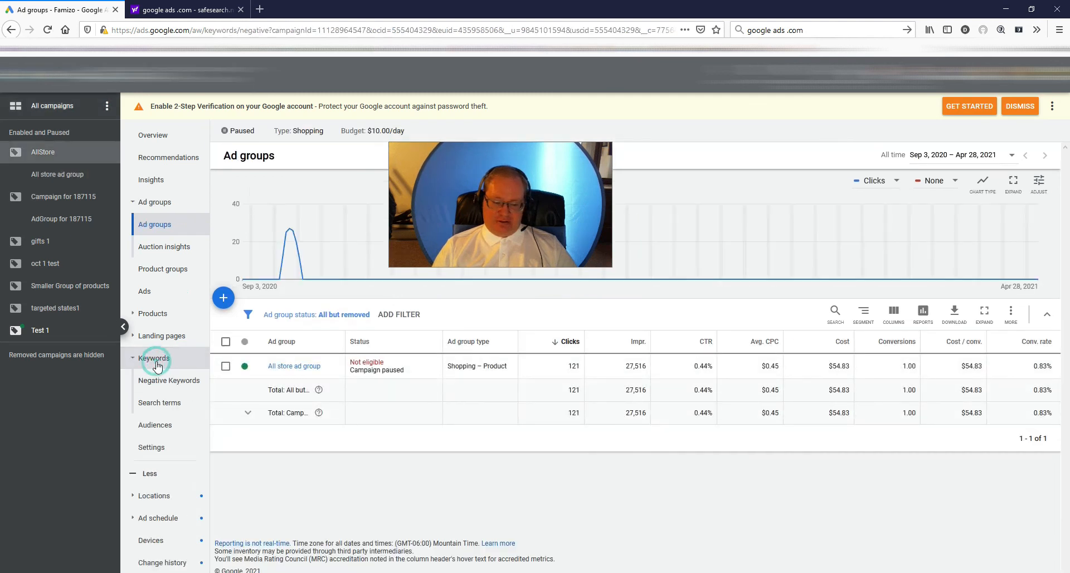
click(157, 363)
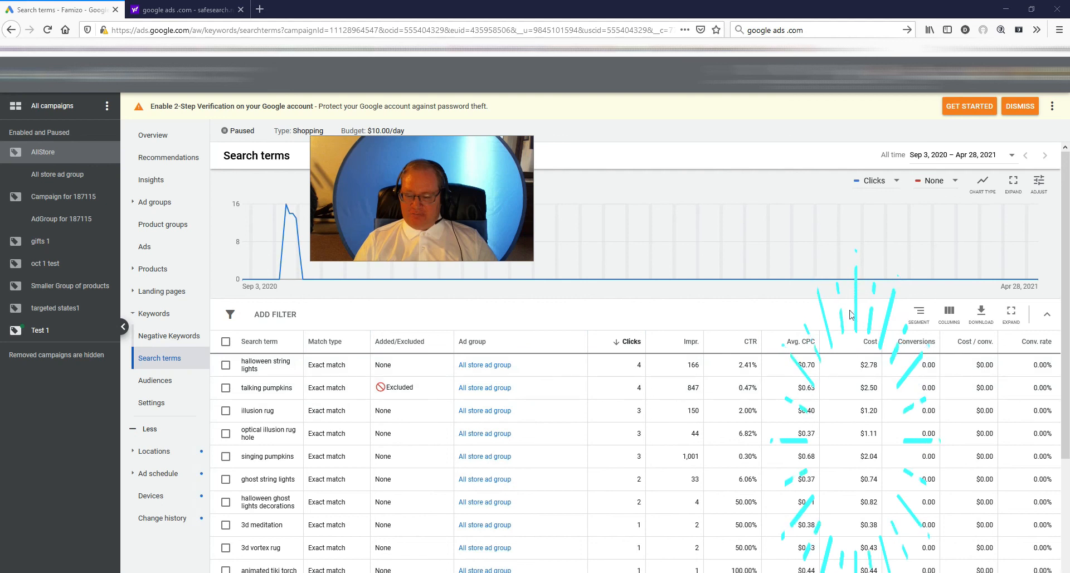
click(226, 364)
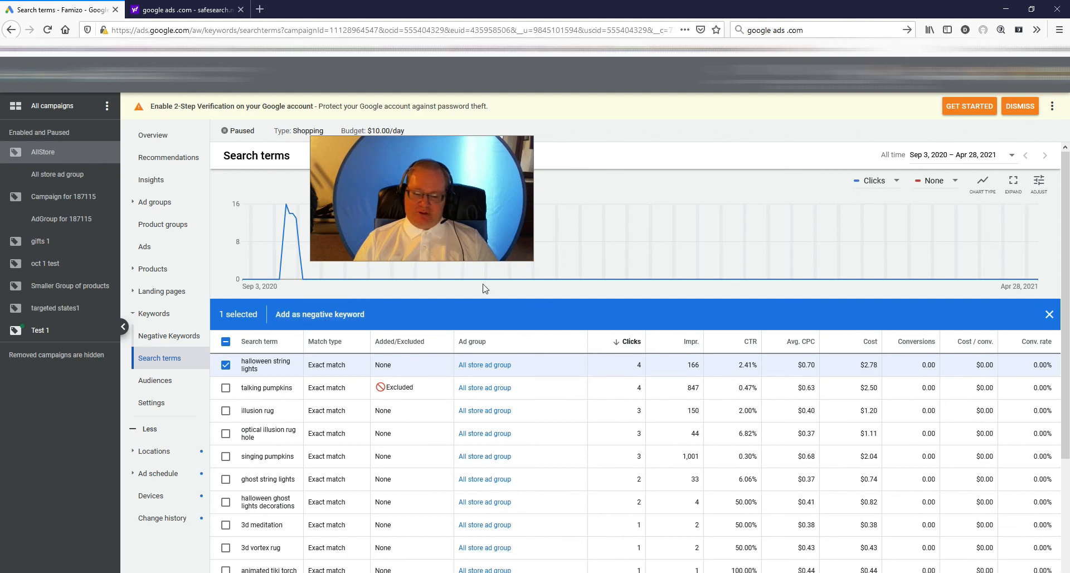
click(226, 365)
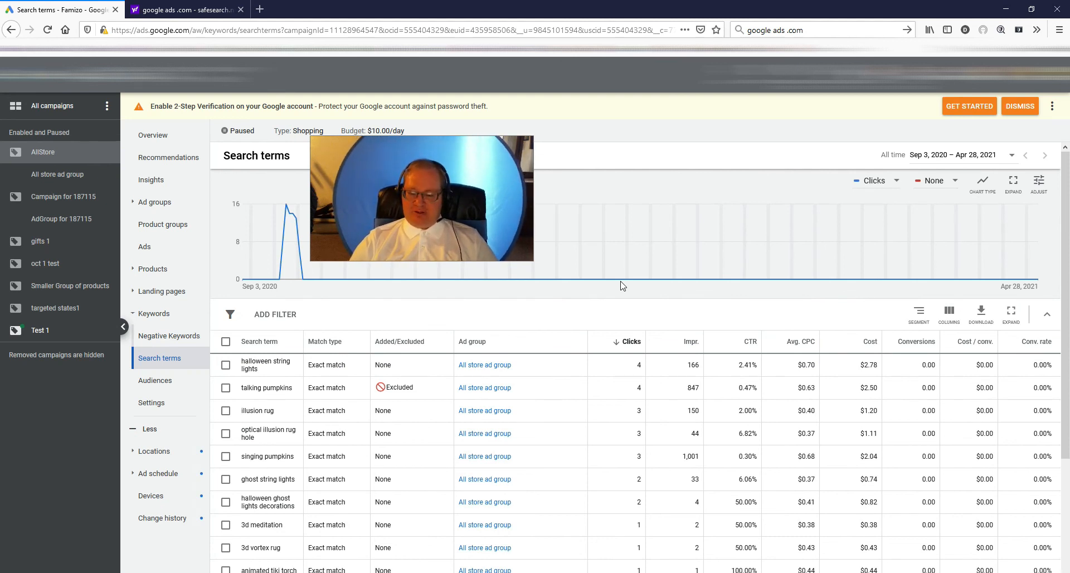
- Sort the search terms by conversions, try selecting 3d meditation and 3d vortex rug, and look through the list
click(911, 342)
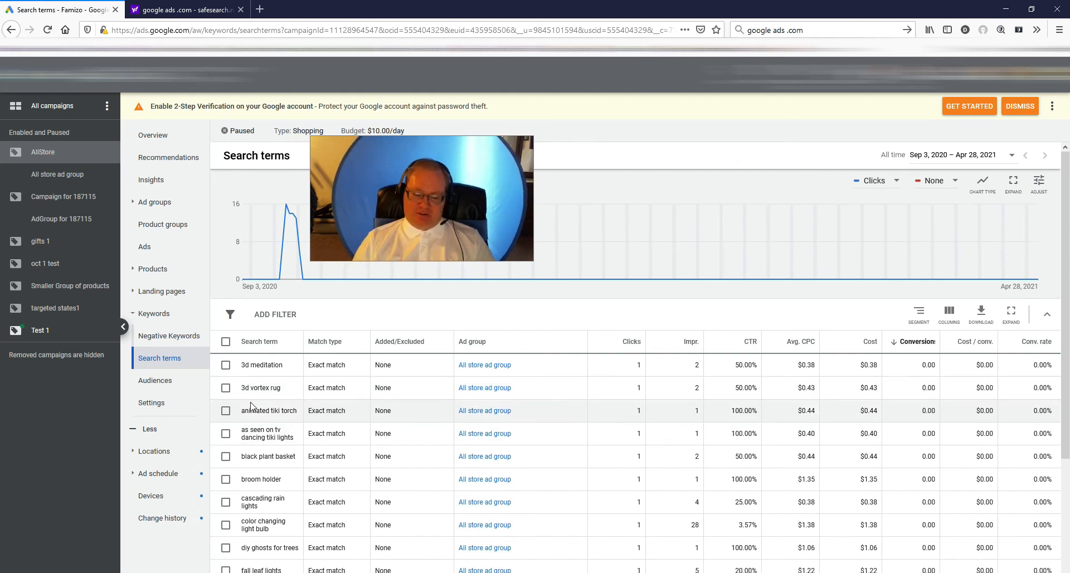
click(226, 365)
click(226, 388)
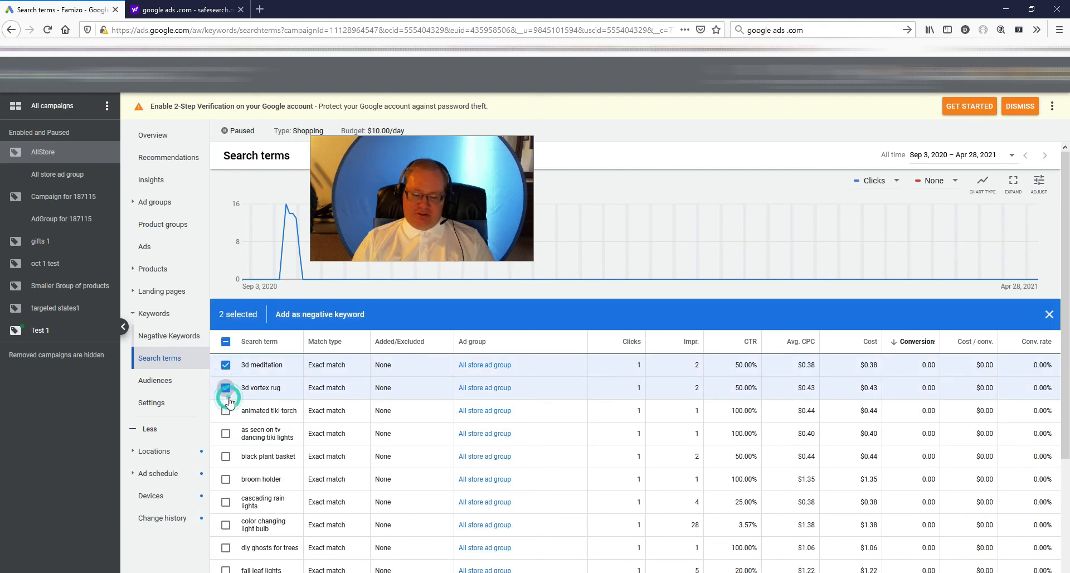
click(226, 366)
click(226, 388)
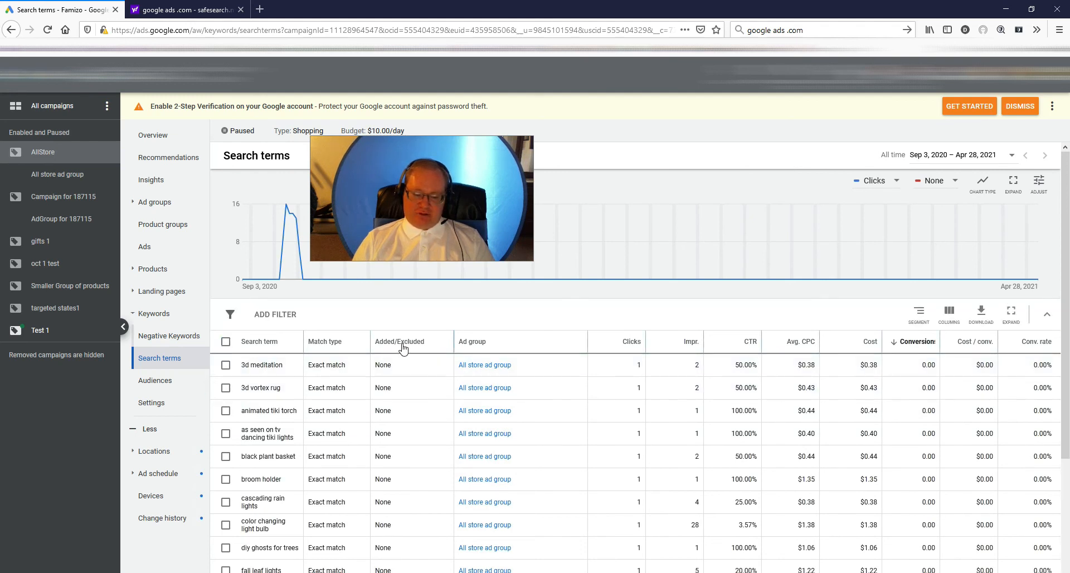
scroll(580, 433, down, 3)
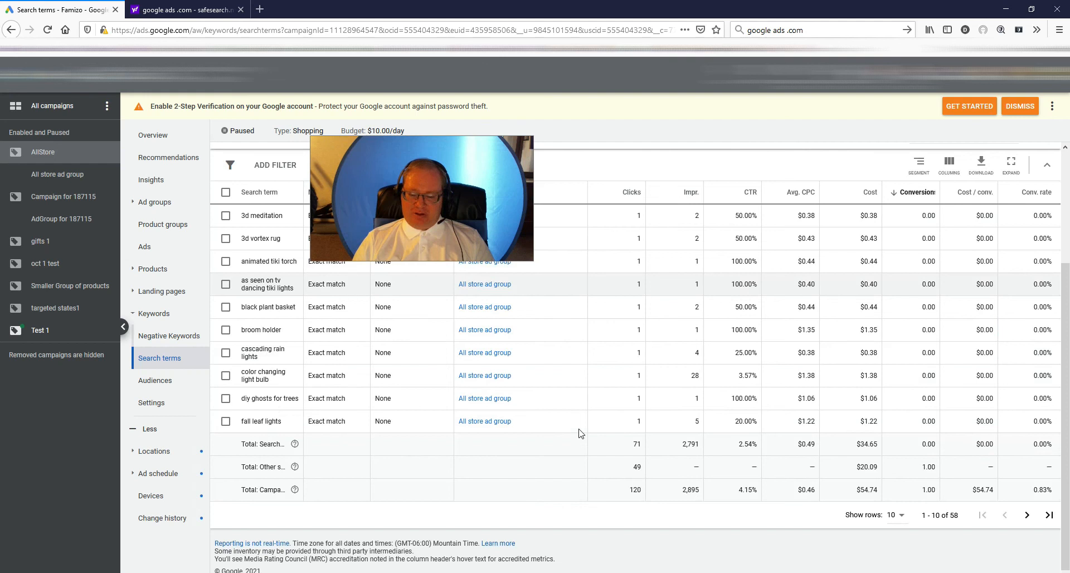
scroll(579, 433, up, 3)
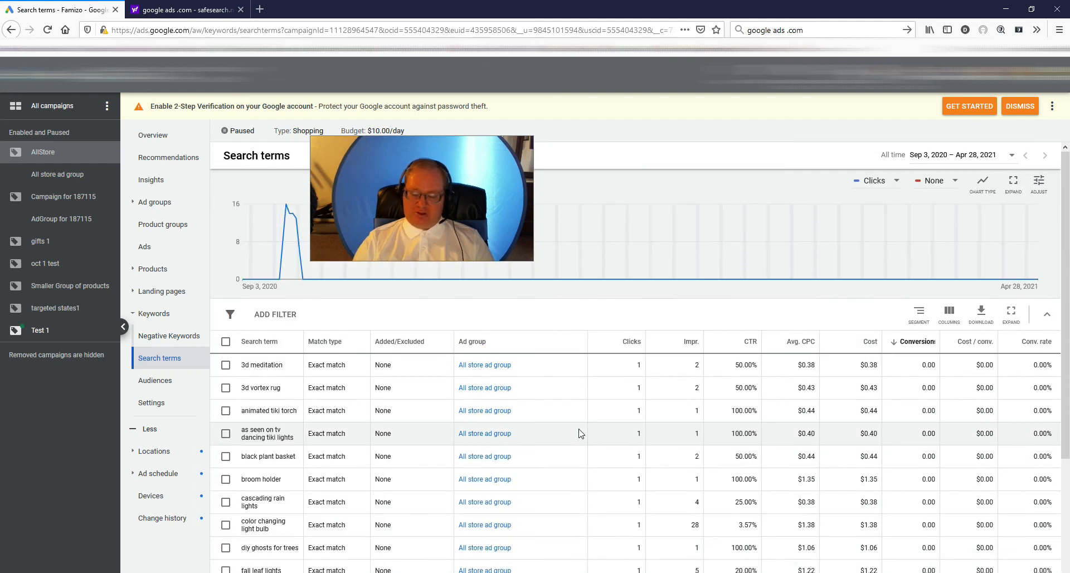